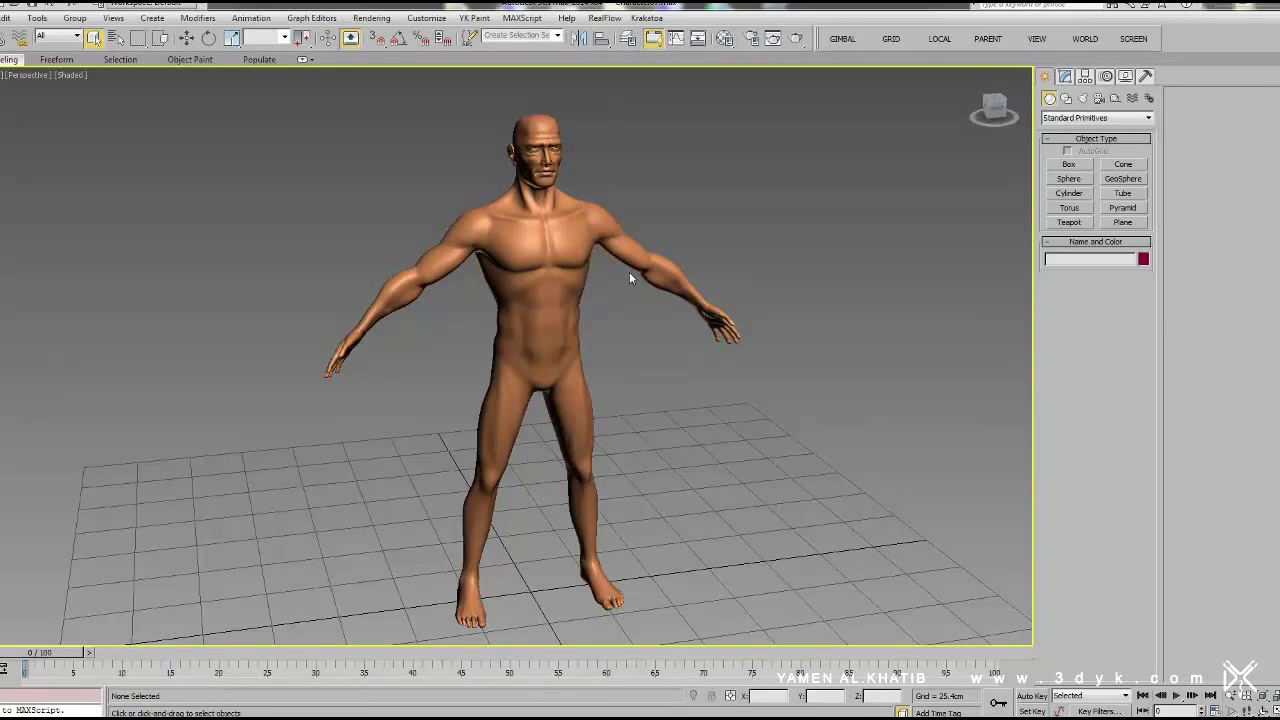
Select the character, target its Editable Poly base and go to Unwrap UVW in the Modifier List
click(553, 316)
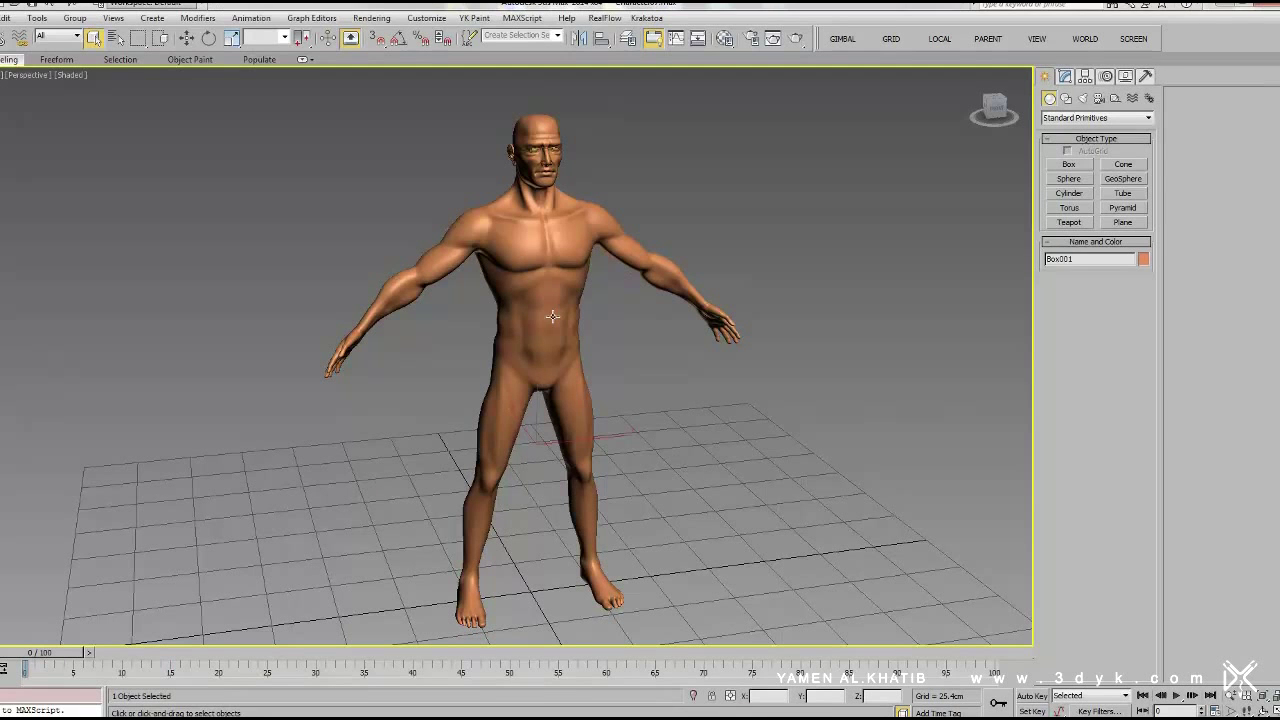
click(1066, 77)
click(1078, 175)
click(1083, 115)
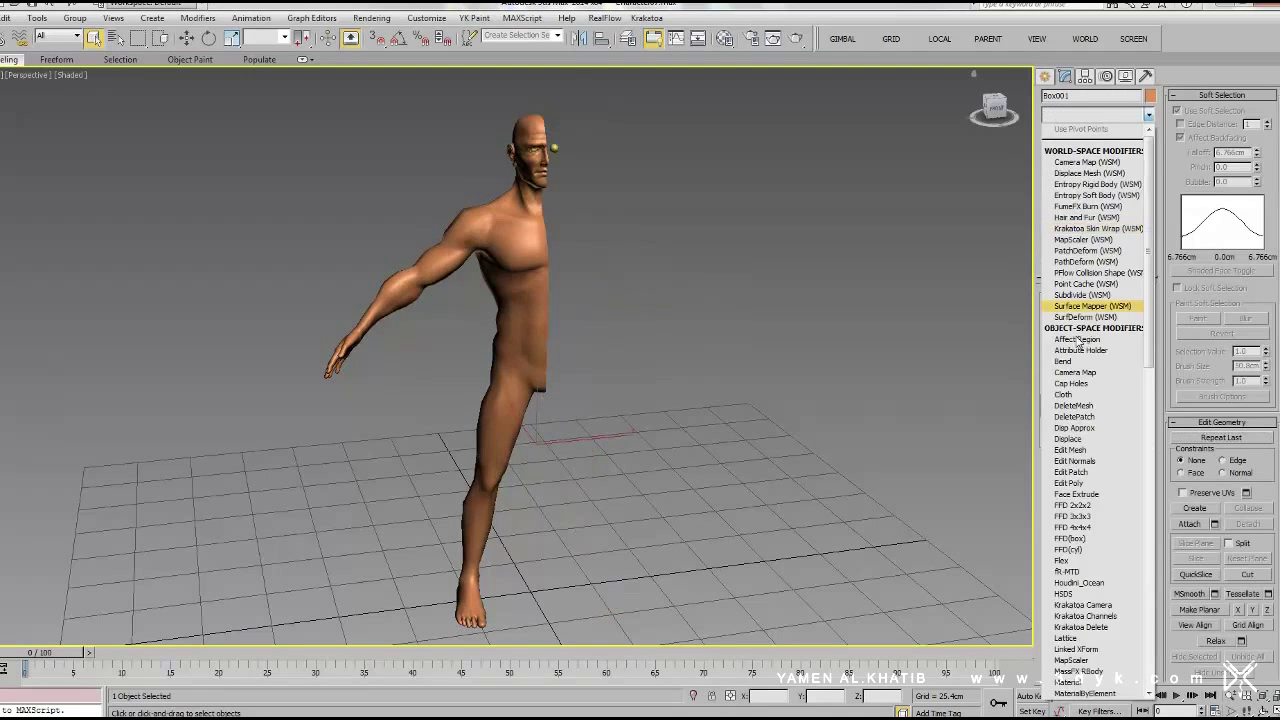
key(u)
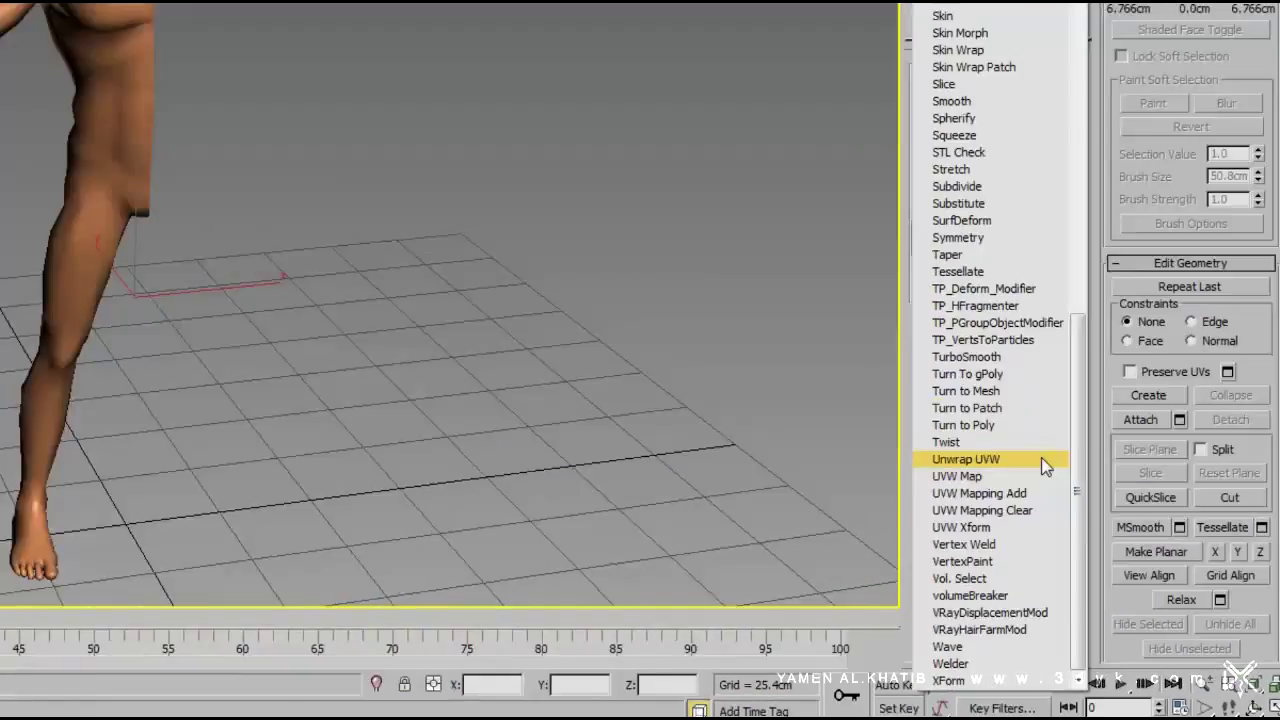
Add the Unwrap UVW modifier and zoom in on the character with edged faces shown
click(1041, 455)
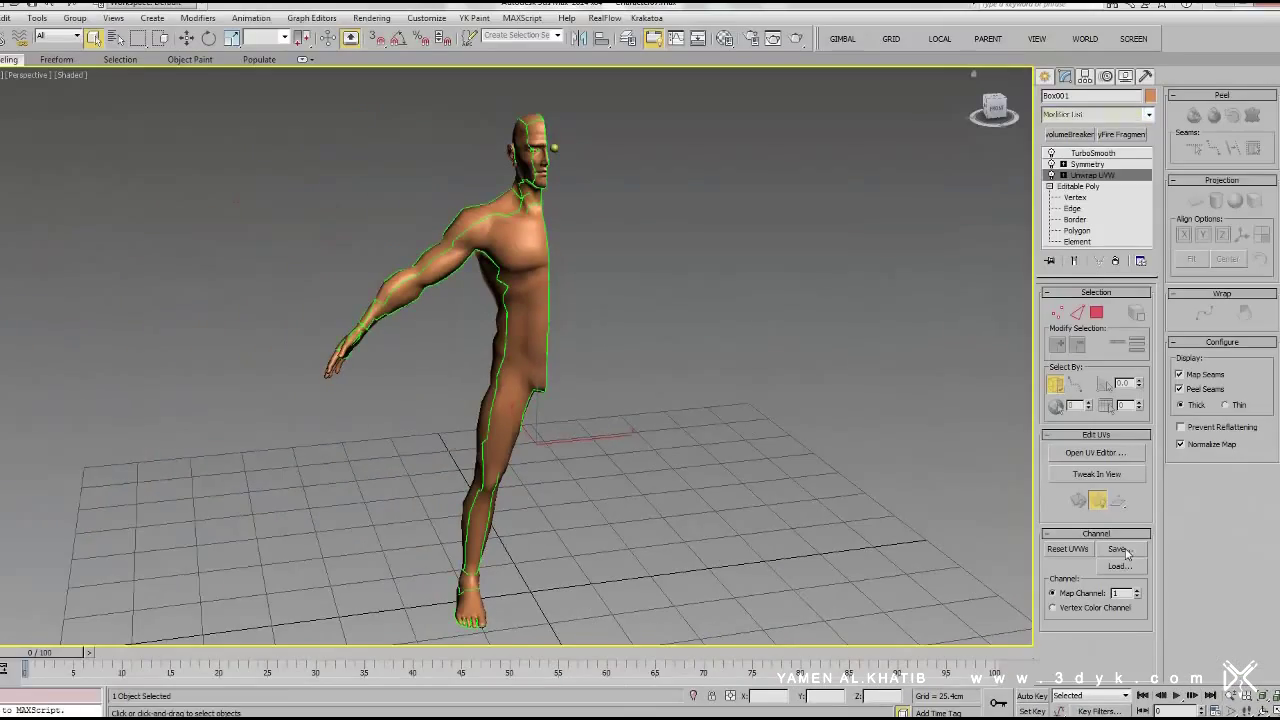
alt+middle_drag(541, 380, 600, 390)
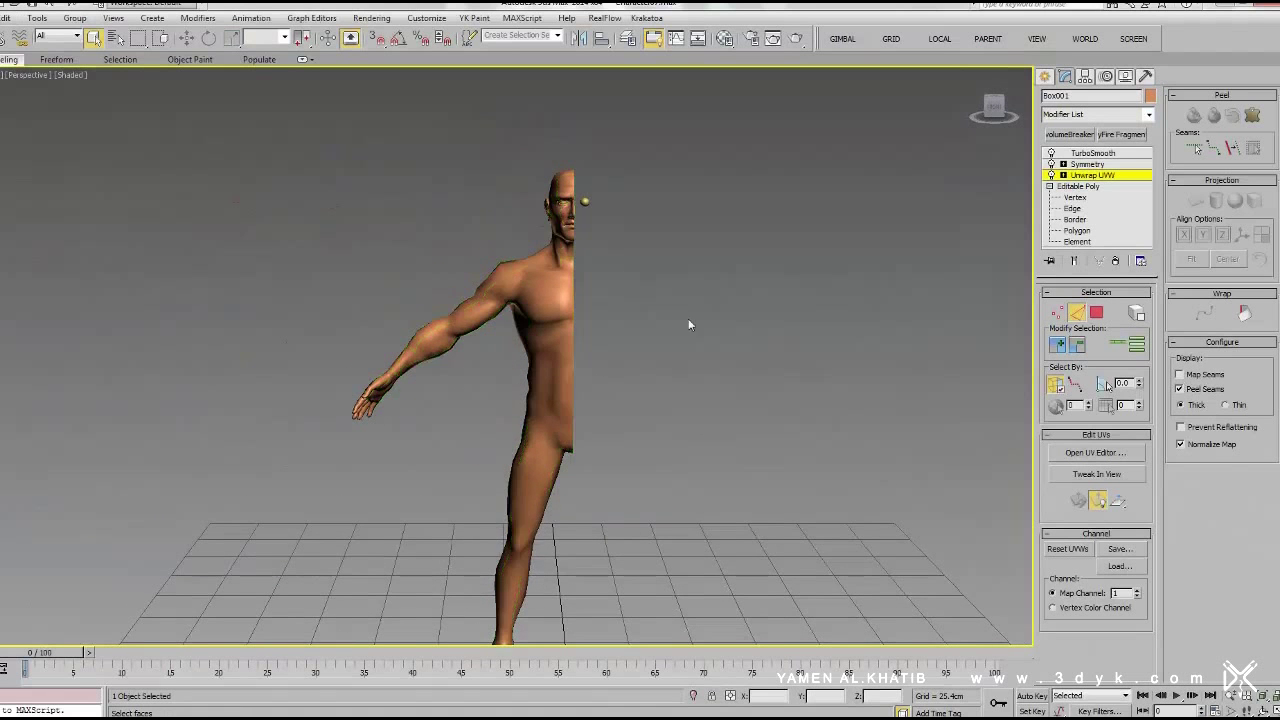
scroll(620, 360, up, 2)
scroll(580, 327, up, 3)
scroll(597, 342, up, 3)
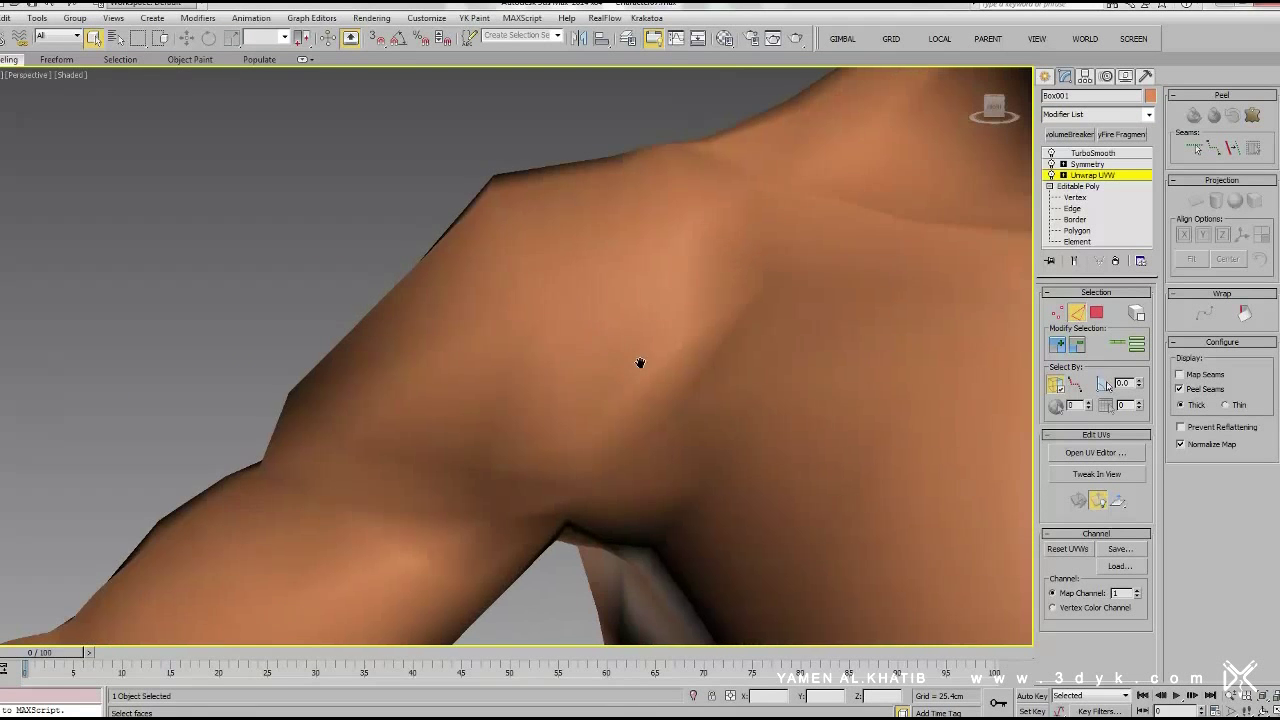
key(F4)
Select the edge loop around the top of the shoulder and convert it to a seam
alt+middle_drag(656, 426, 709, 277)
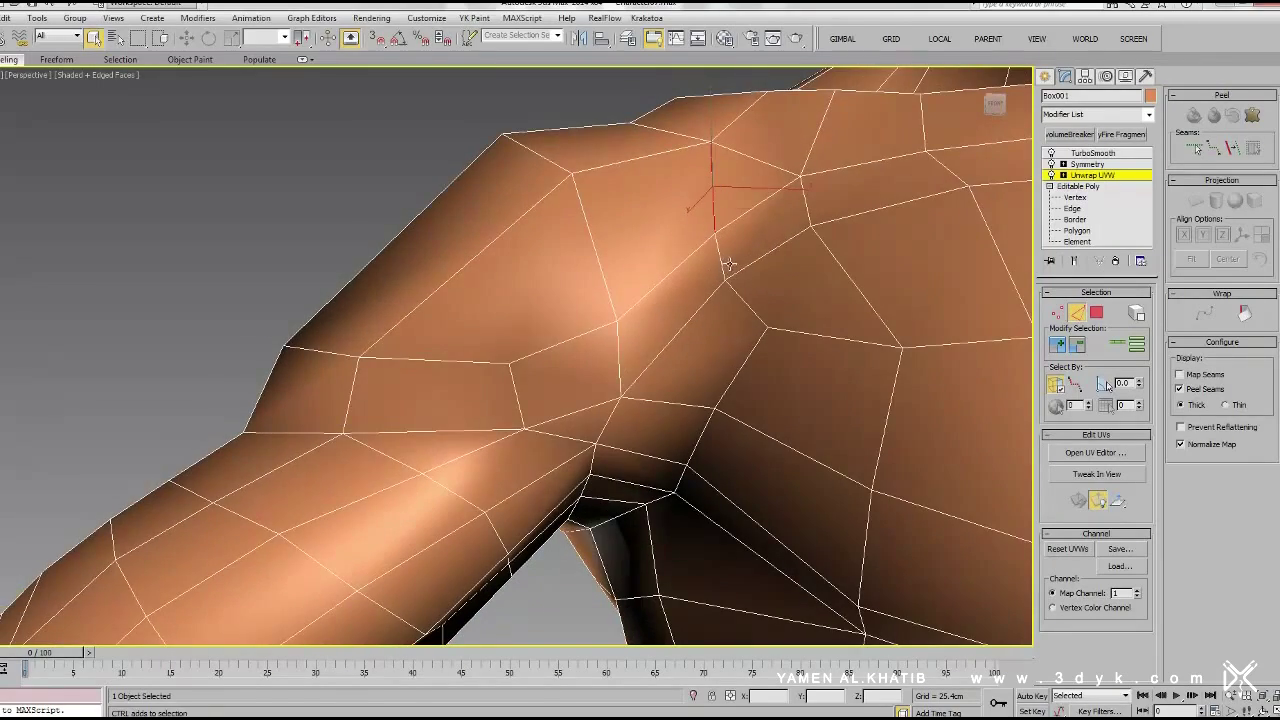
mouse_move(603, 467)
alt+middle_down()
mouse_move(585, 380)
mouse_move(590, 400)
mouse_move(605, 350)
mouse_move(612, 372)
alt+middle_up()
mouse_move(824, 459)
alt+middle_down()
mouse_move(737, 343)
mouse_move(833, 368)
alt+middle_up()
mouse_move(691, 247)
alt+middle_down()
mouse_move(674, 246)
mouse_move(811, 357)
mouse_move(751, 325)
alt+middle_up()
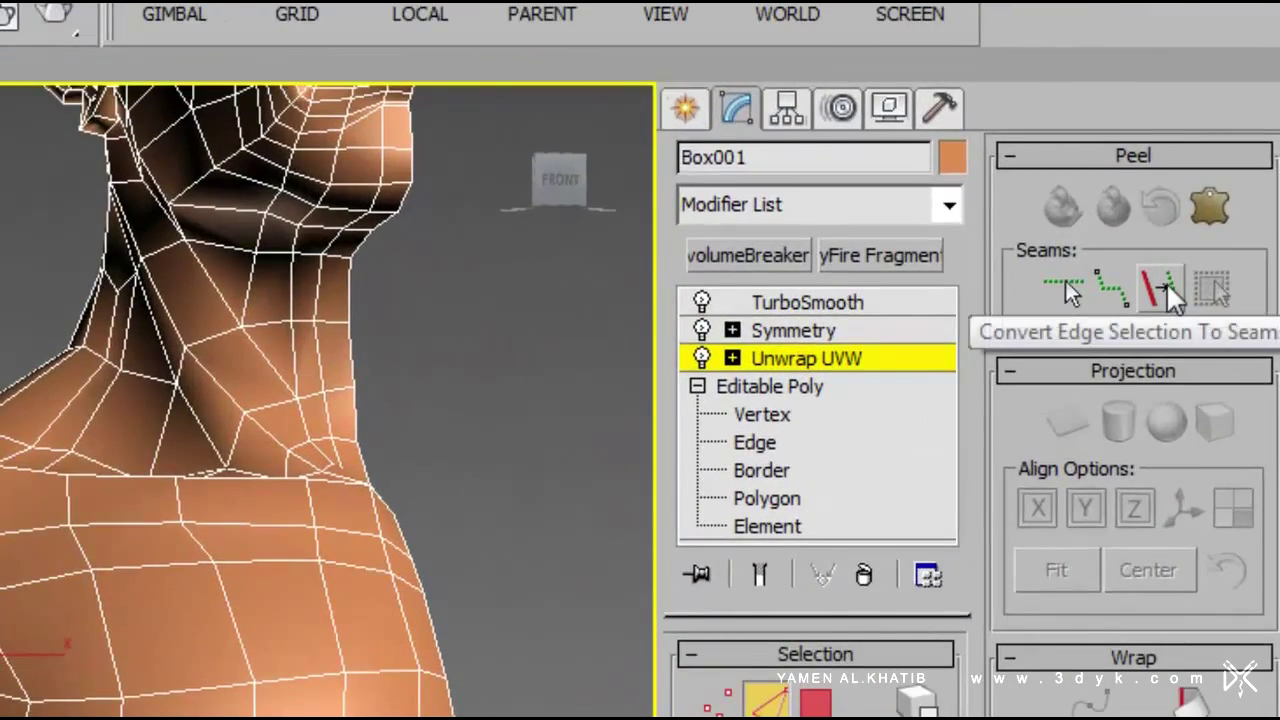
click(1166, 282)
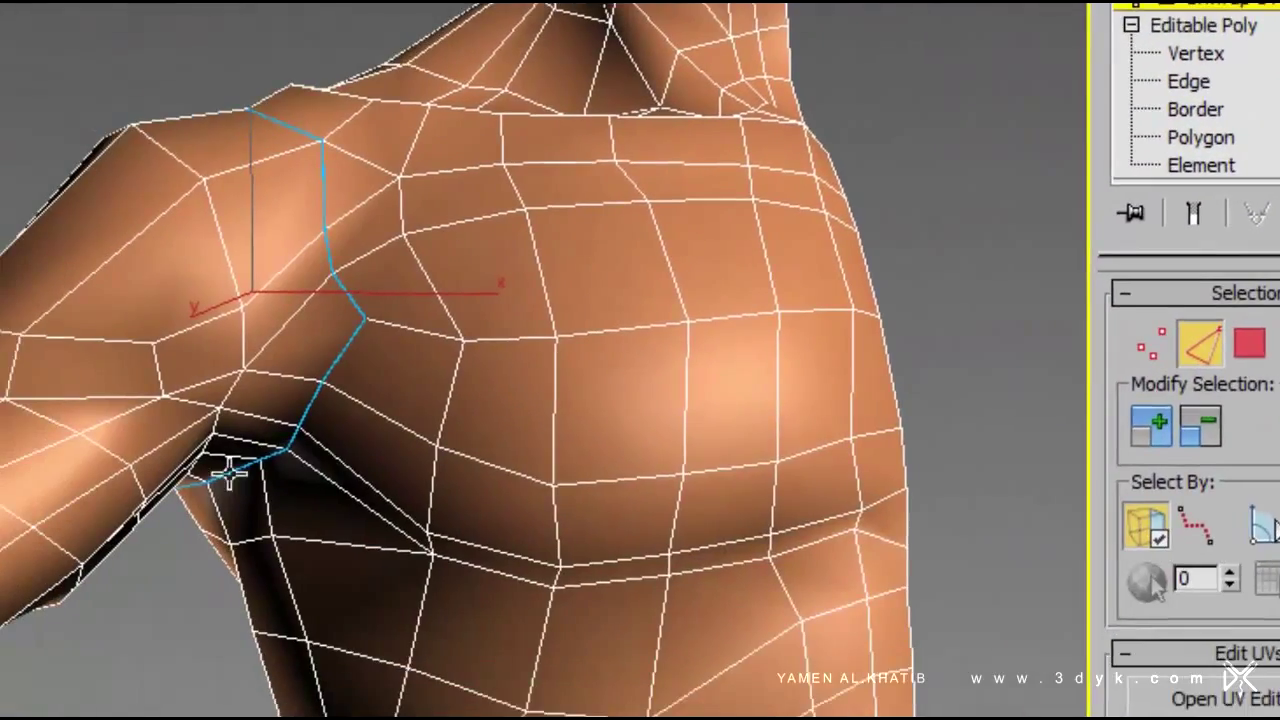
Orbit to the forearm, toggling wireframe (F3) and edged faces (F4) to find its seam edges
mouse_move(223, 386)
alt+middle_down()
mouse_move(377, 286)
mouse_move(571, 349)
mouse_move(703, 347)
mouse_move(420, 383)
alt+middle_up()
scroll(420, 383, up, 3)
key(F3)
scroll(430, 428, up, 2)
mouse_move(430, 428)
alt+middle_down()
mouse_move(386, 477)
mouse_move(529, 385)
mouse_move(638, 432)
mouse_move(549, 434)
mouse_move(700, 277)
mouse_move(507, 371)
mouse_move(609, 474)
mouse_move(597, 386)
mouse_move(591, 426)
alt+middle_up()
key(F3)
key(F4)
Follow the forearm seam in wireframe, then move down and pick seam edges around the ankle
mouse_move(527, 350)
alt+middle_down()
mouse_move(583, 414)
mouse_move(586, 337)
mouse_move(636, 273)
mouse_move(374, 186)
mouse_move(328, 247)
mouse_move(449, 260)
mouse_move(484, 318)
alt+middle_up()
key(F3)
key(F3)
scroll(449, 260, down, 3)
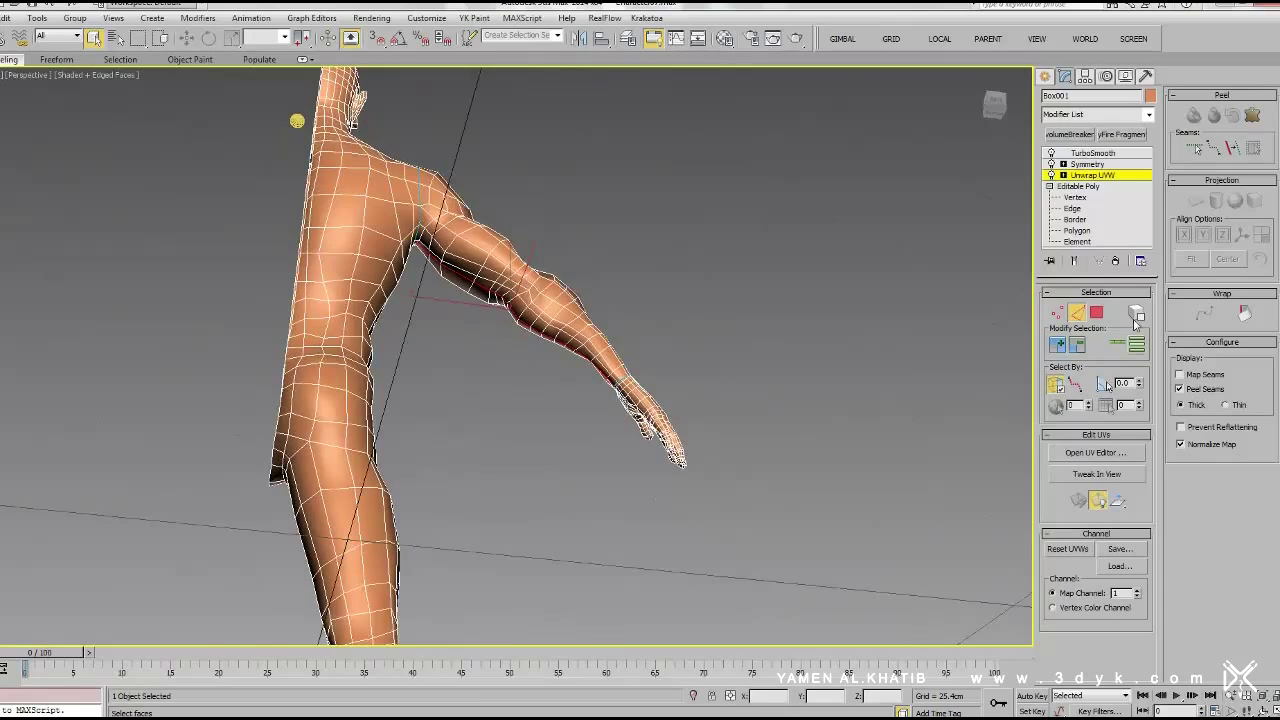
mouse_move(560, 620)
middle_down()
mouse_move(617, 478)
mouse_move(517, 485)
middle_up()
mouse_move(607, 467)
alt+middle_down()
mouse_move(549, 478)
mouse_move(524, 164)
alt+middle_up()
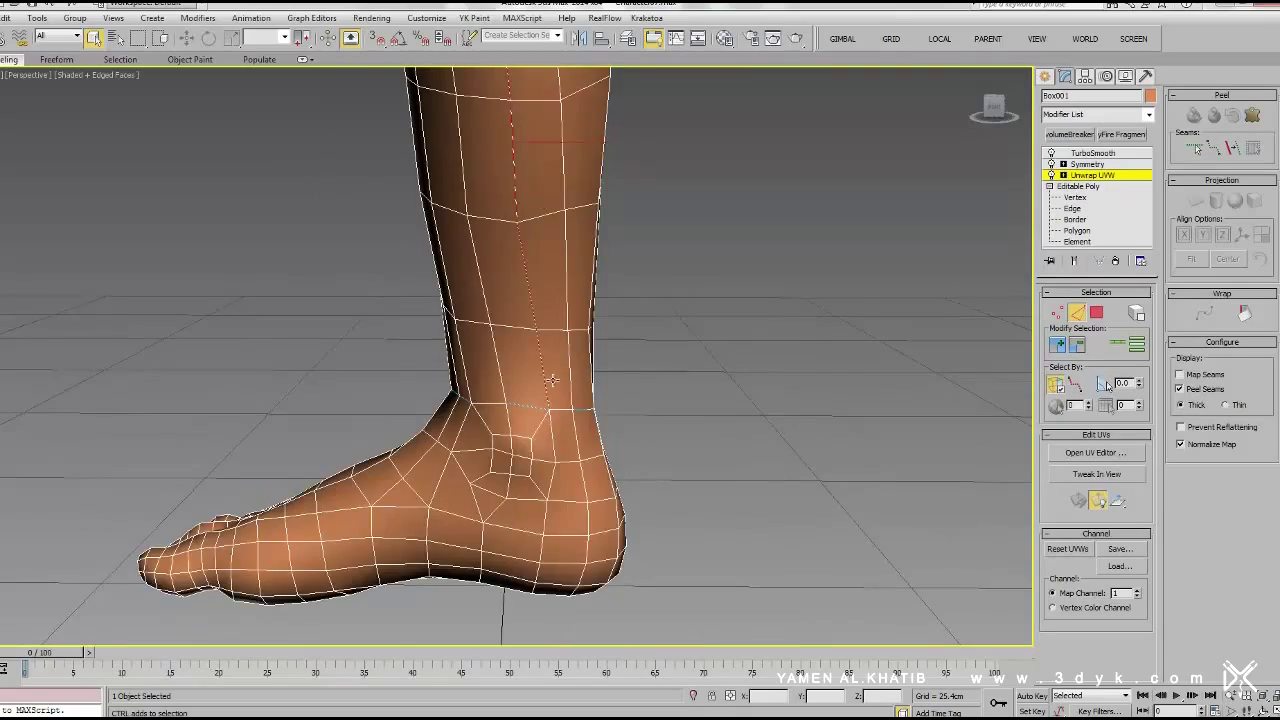
Mark seams running down the lower leg and around the sole and toes
alt+middle_drag(551, 380, 558, 323)
alt+middle_drag(537, 143, 583, 303)
scroll(583, 303, down, 2)
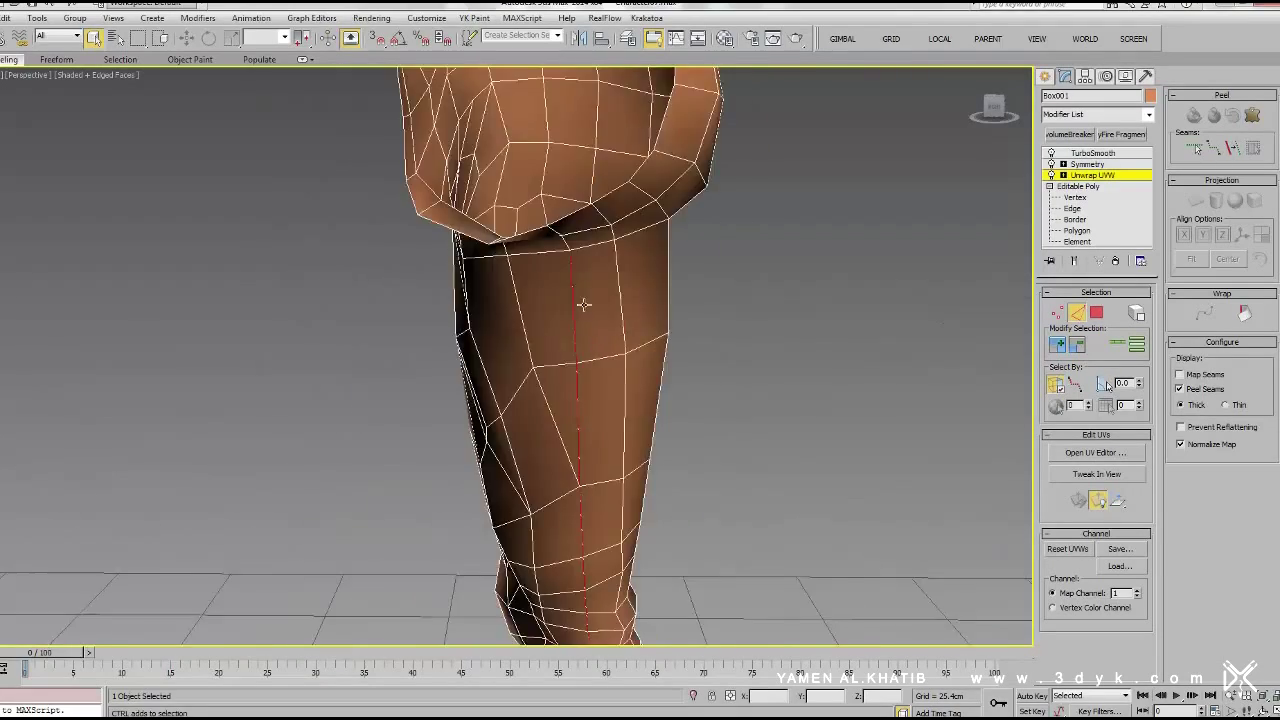
scroll(597, 251, down, 4)
mouse_move(597, 251)
alt+middle_down()
mouse_move(570, 330)
mouse_move(567, 425)
mouse_move(614, 386)
mouse_move(377, 337)
mouse_move(420, 380)
mouse_move(479, 503)
alt+middle_up()
scroll(570, 330, up, 4)
scroll(479, 503, up, 5)
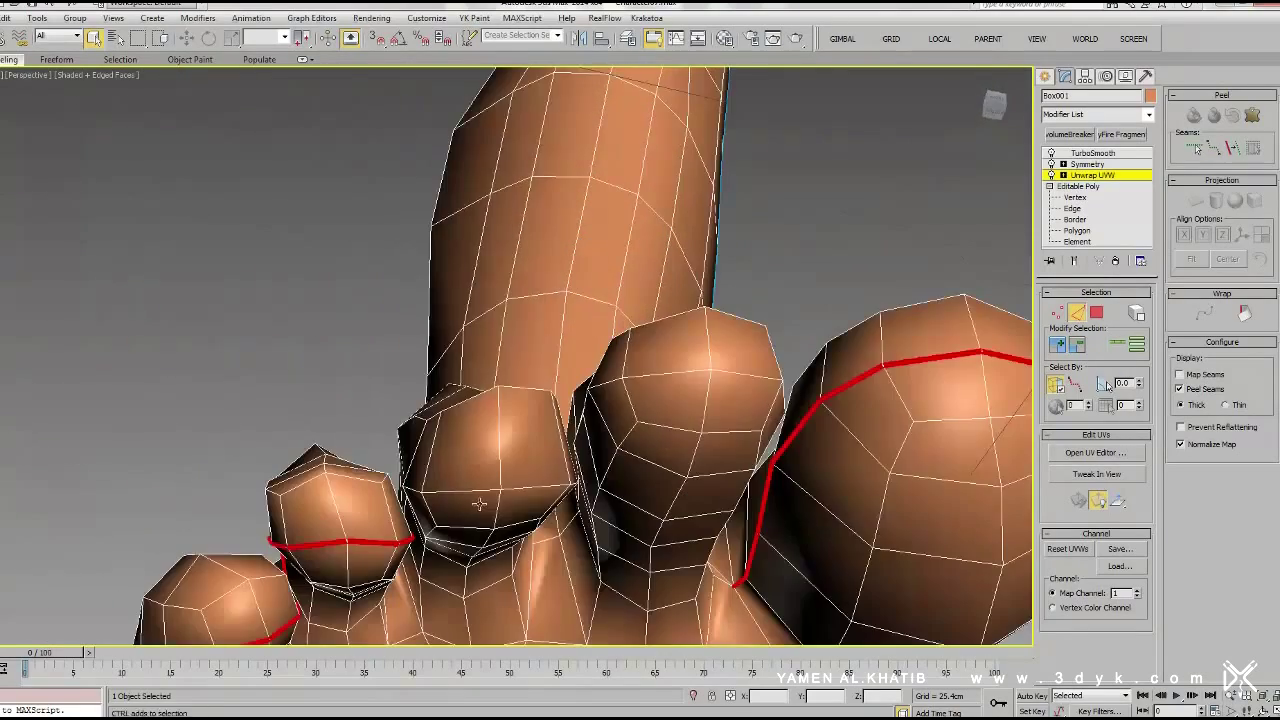
scroll(669, 374, down, 5)
mouse_move(669, 374)
alt+middle_down()
mouse_move(780, 357)
mouse_move(829, 194)
alt+middle_up()
scroll(486, 350, down, 4)
scroll(486, 350, up, 5)
Mark seams circling the wrist and around the thumb
alt+middle_drag(486, 350, 460, 268)
mouse_move(640, 360)
alt+middle_down()
mouse_move(679, 318)
mouse_move(529, 432)
alt+middle_up()
scroll(679, 318, up, 3)
scroll(529, 432, up, 2)
alt+middle_drag(765, 525, 635, 400)
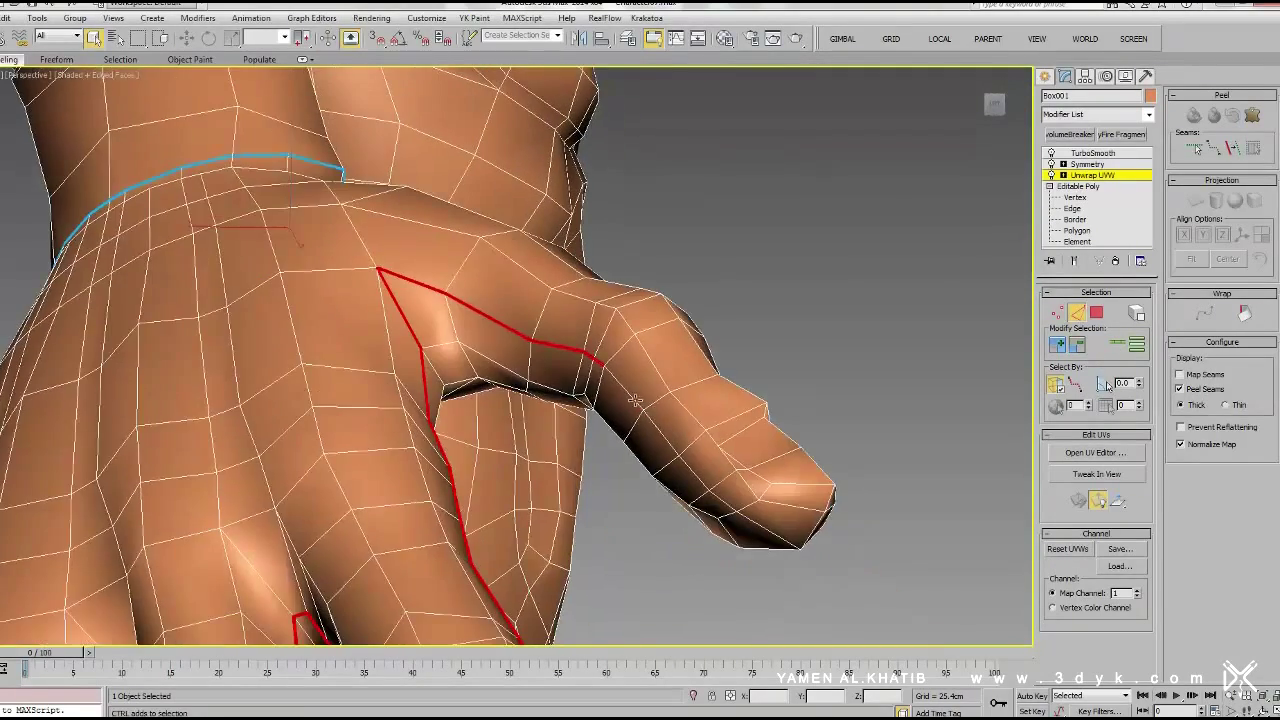
scroll(537, 357, down, 5)
scroll(537, 357, up, 5)
alt+middle_drag(537, 357, 485, 425)
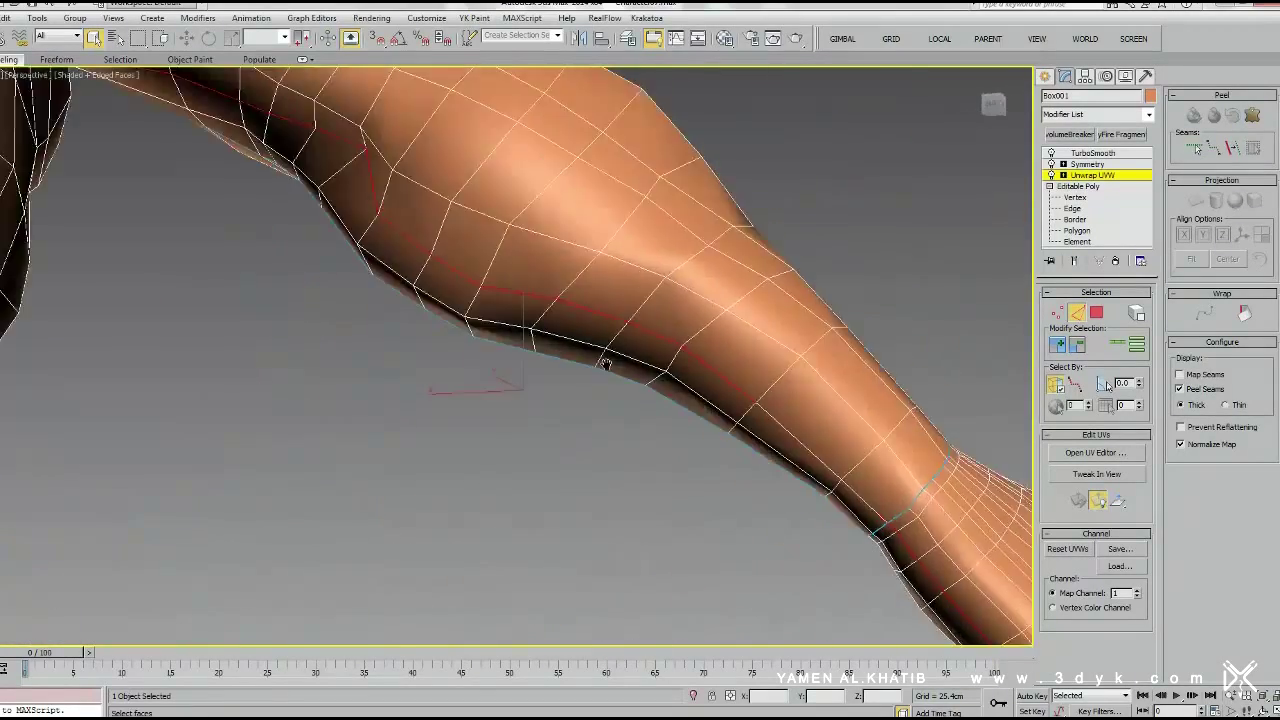
Seam along the arm and around the neck, then zoom out to the whole figure
alt+middle_drag(998, 208, 740, 440)
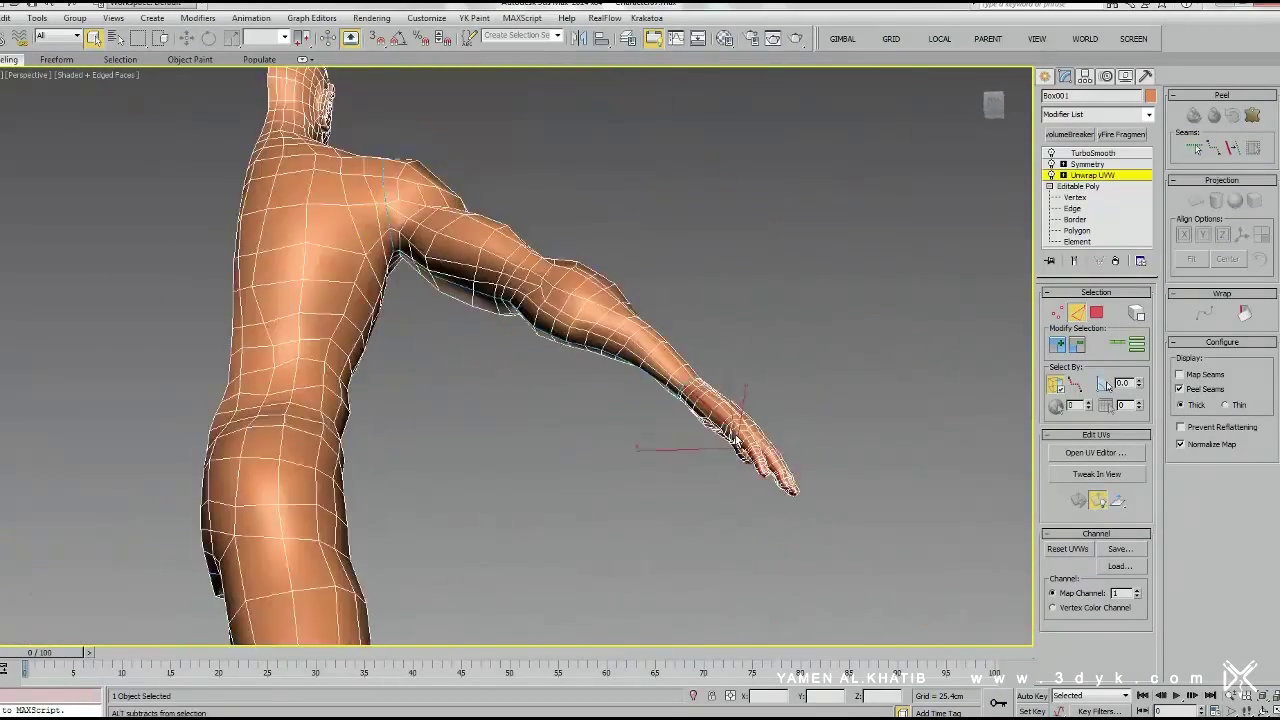
scroll(600, 350, down, 5)
mouse_move(600, 350)
alt+middle_down()
mouse_move(700, 330)
mouse_move(605, 290)
alt+middle_up()
scroll(697, 328, up, 6)
alt+middle_drag(497, 339, 494, 341)
alt+middle_drag(341, 353, 420, 340)
scroll(600, 380, down, 4)
scroll(700, 390, down, 1)
scroll(757, 400, down, 2)
alt+middle_drag(757, 400, 626, 271)
scroll(611, 286, down, 2)
scroll(664, 341, down, 2)
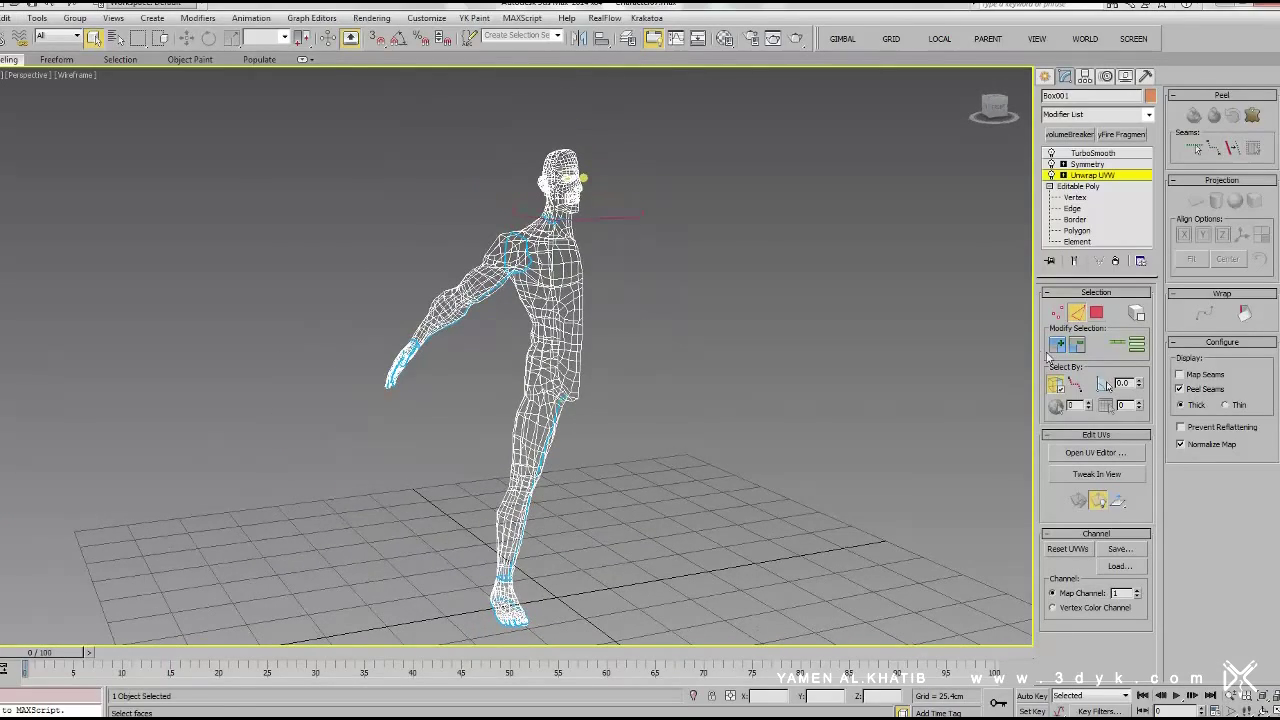
Open the UV editor, select all faces with Ctrl+A and bring up the Pelt Map options
click(1105, 453)
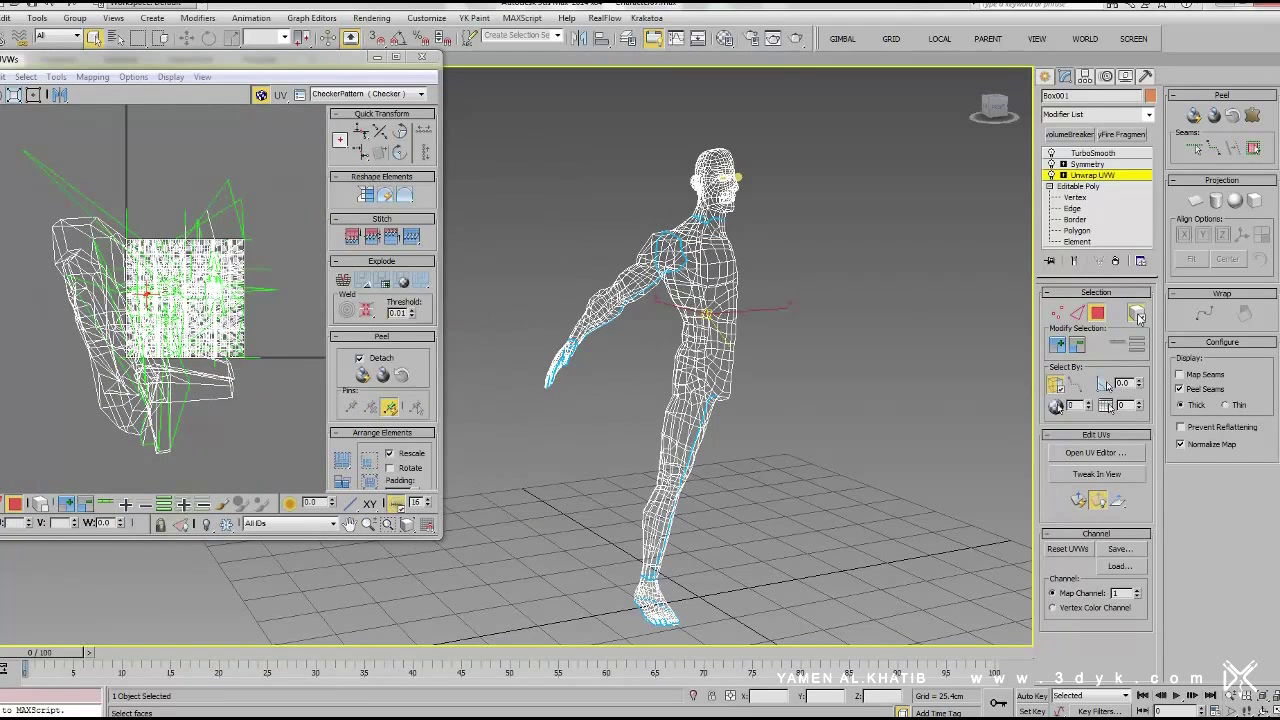
key(ctrl+a)
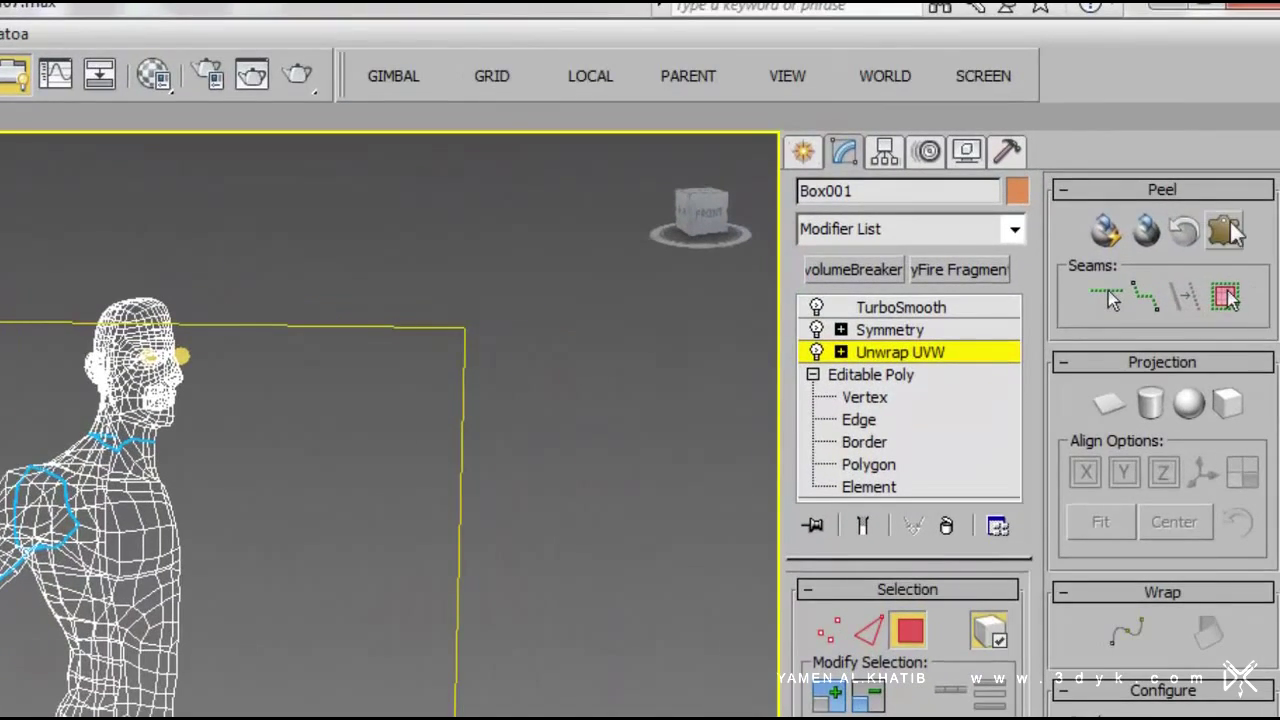
click(1225, 230)
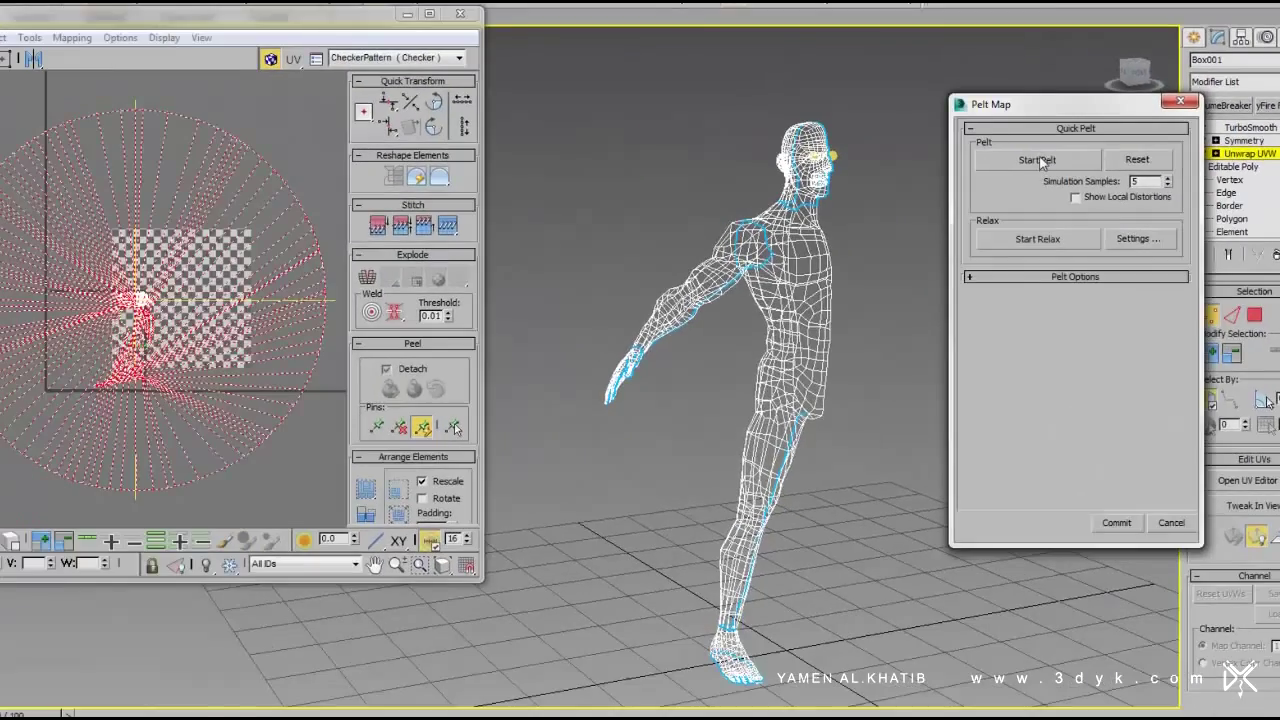
Pelt and commit the head piece, undoing a trial move of its UVs along the way
click(1037, 160)
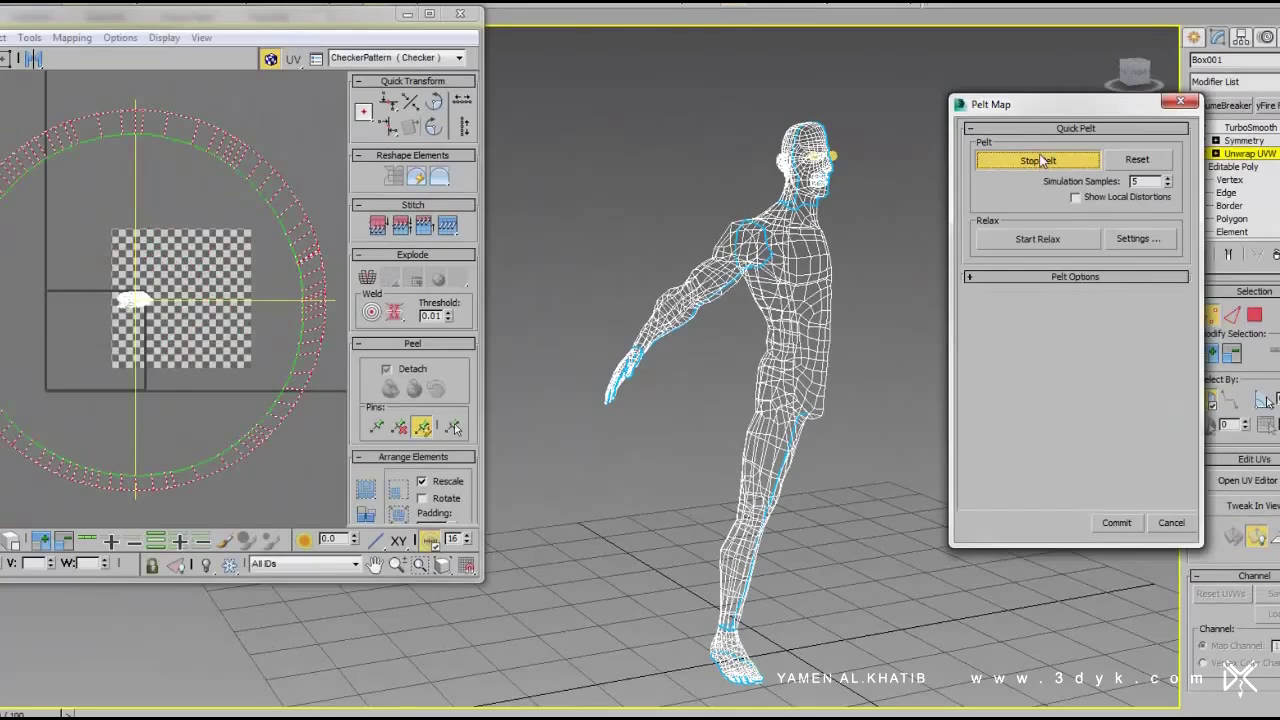
click(1110, 528)
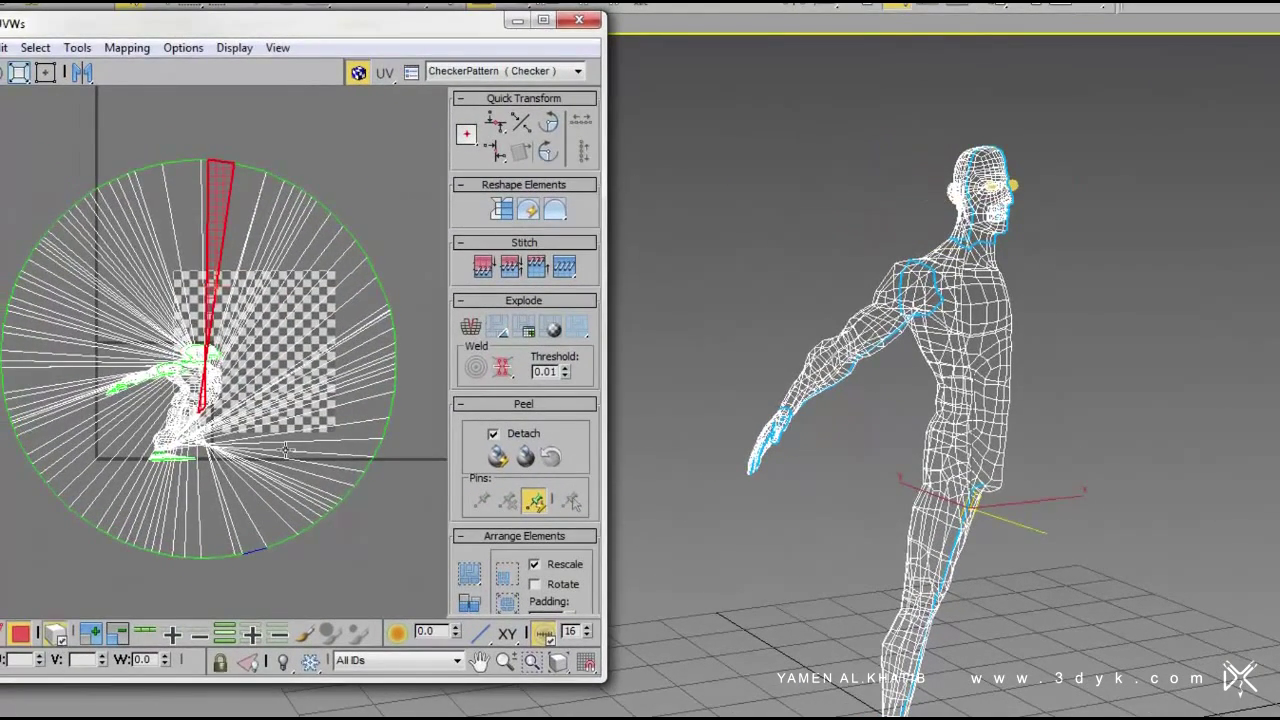
click(285, 450)
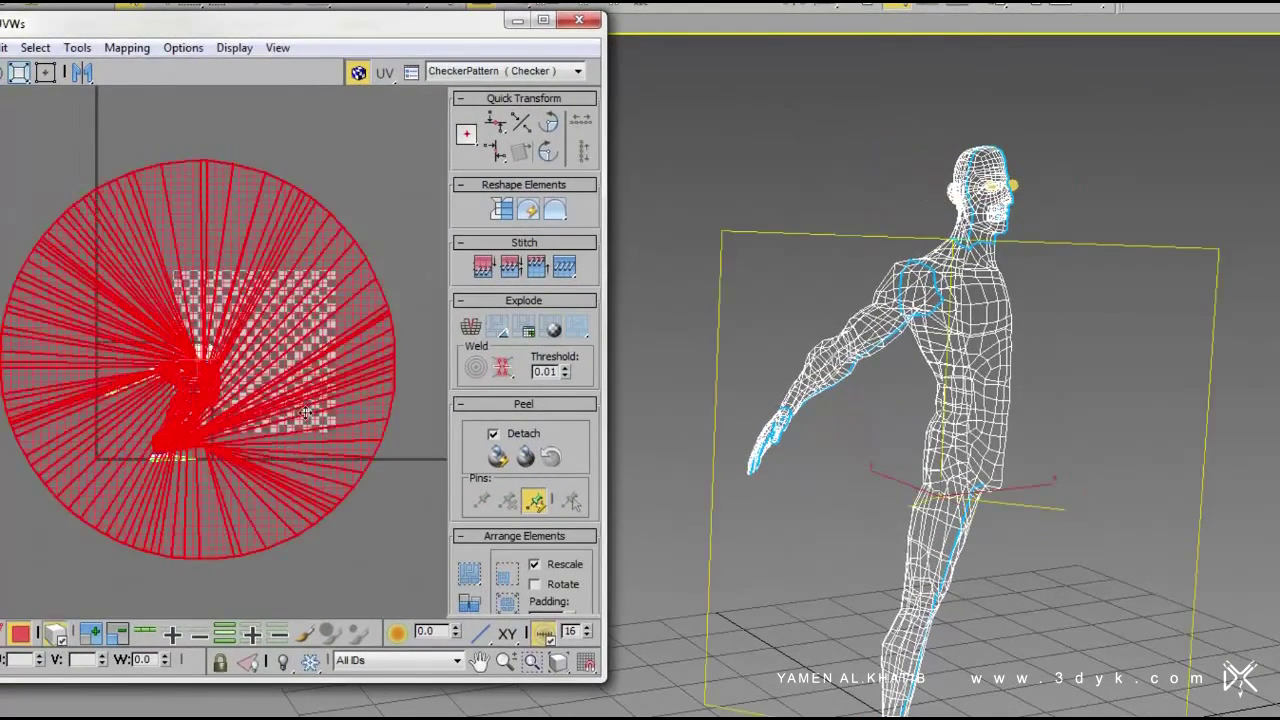
drag(305, 413, 515, 345)
key(ctrl+z)
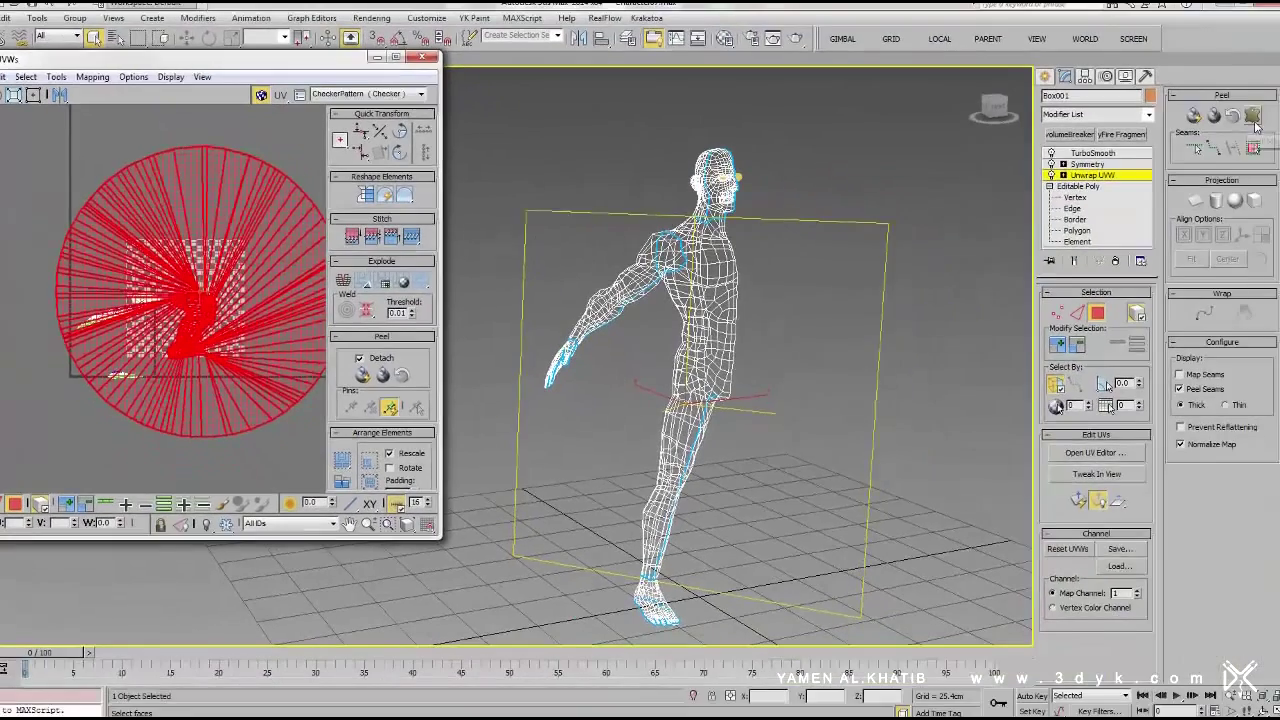
click(1253, 115)
click(912, 181)
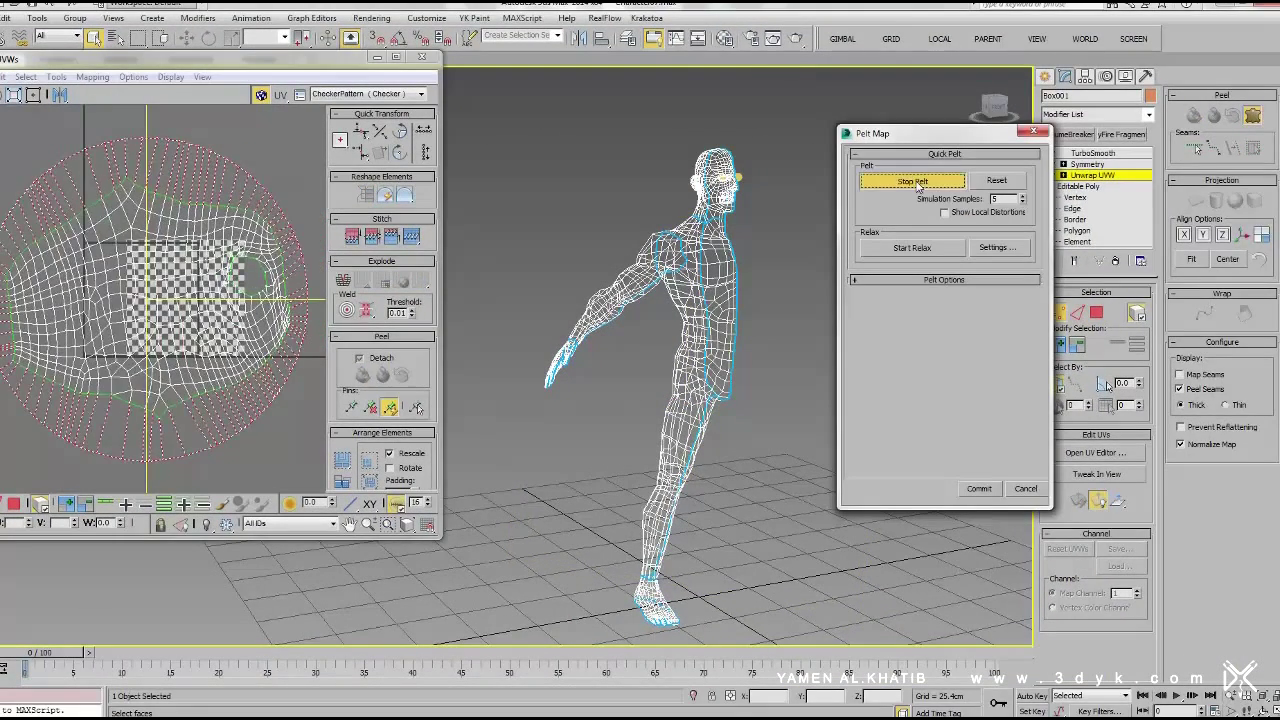
click(979, 488)
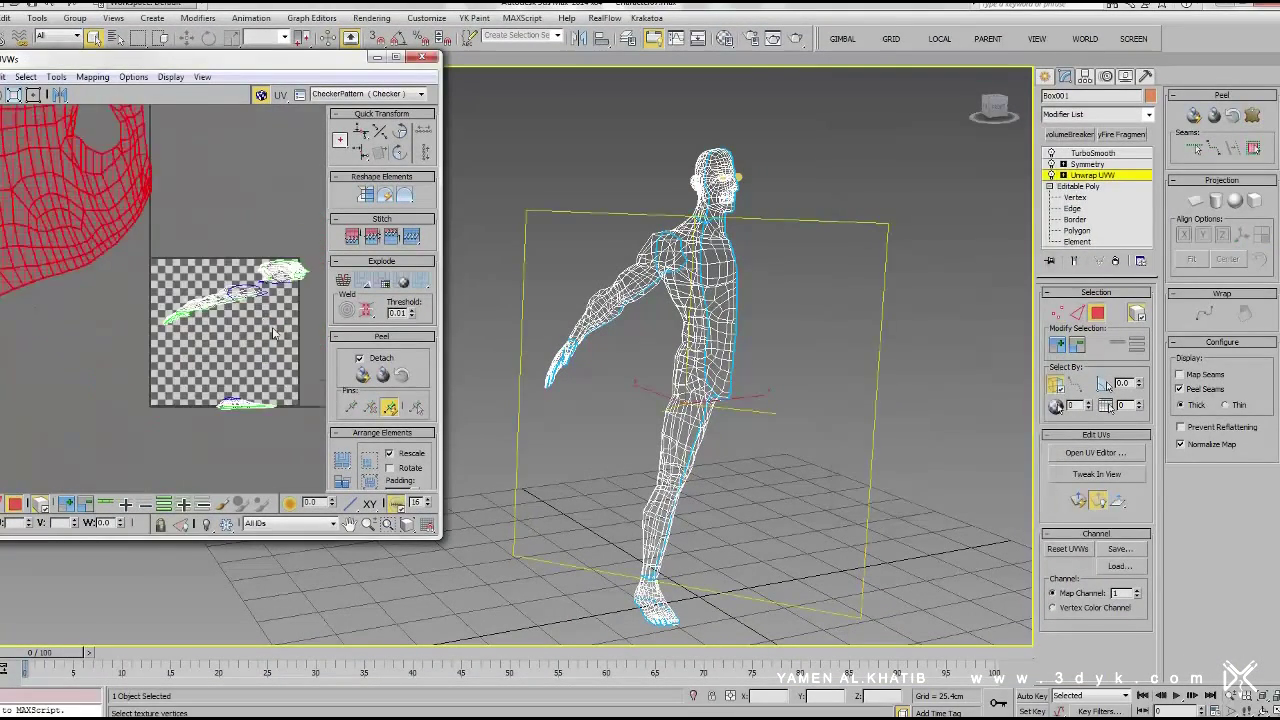
Pelt and commit the foot and further pieces, then select the next piece to unwrap
click(1235, 117)
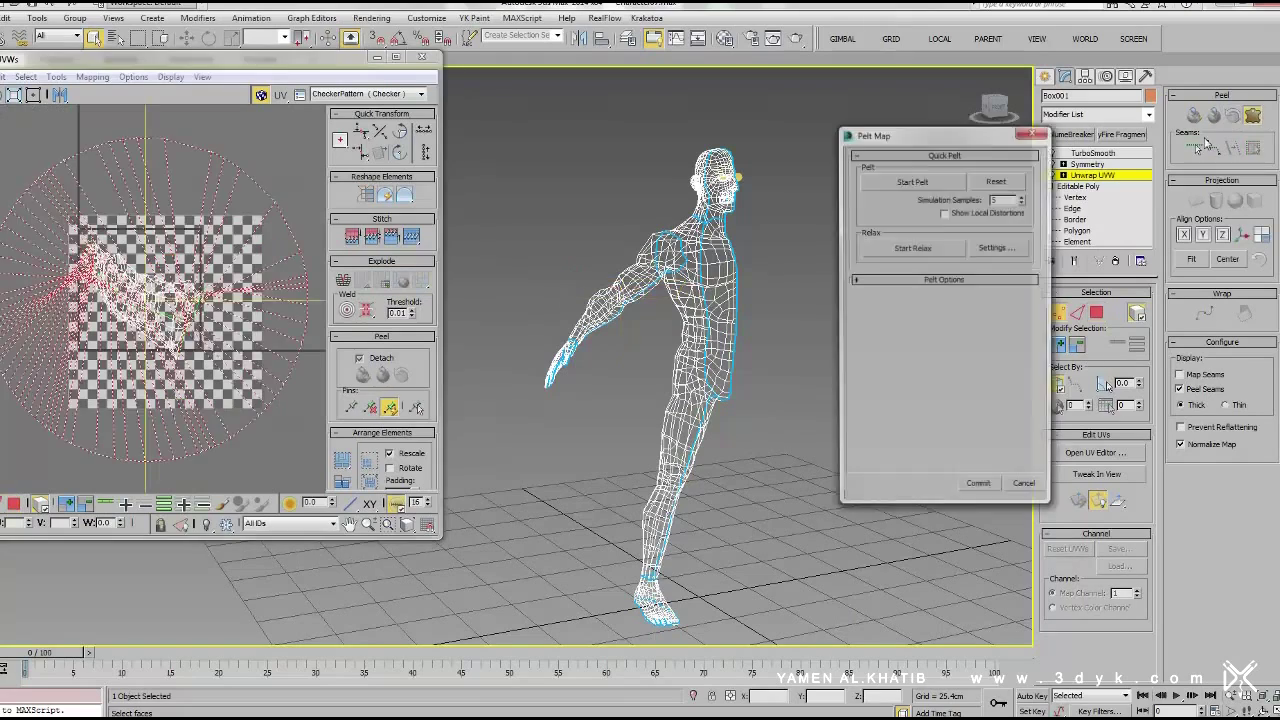
click(979, 488)
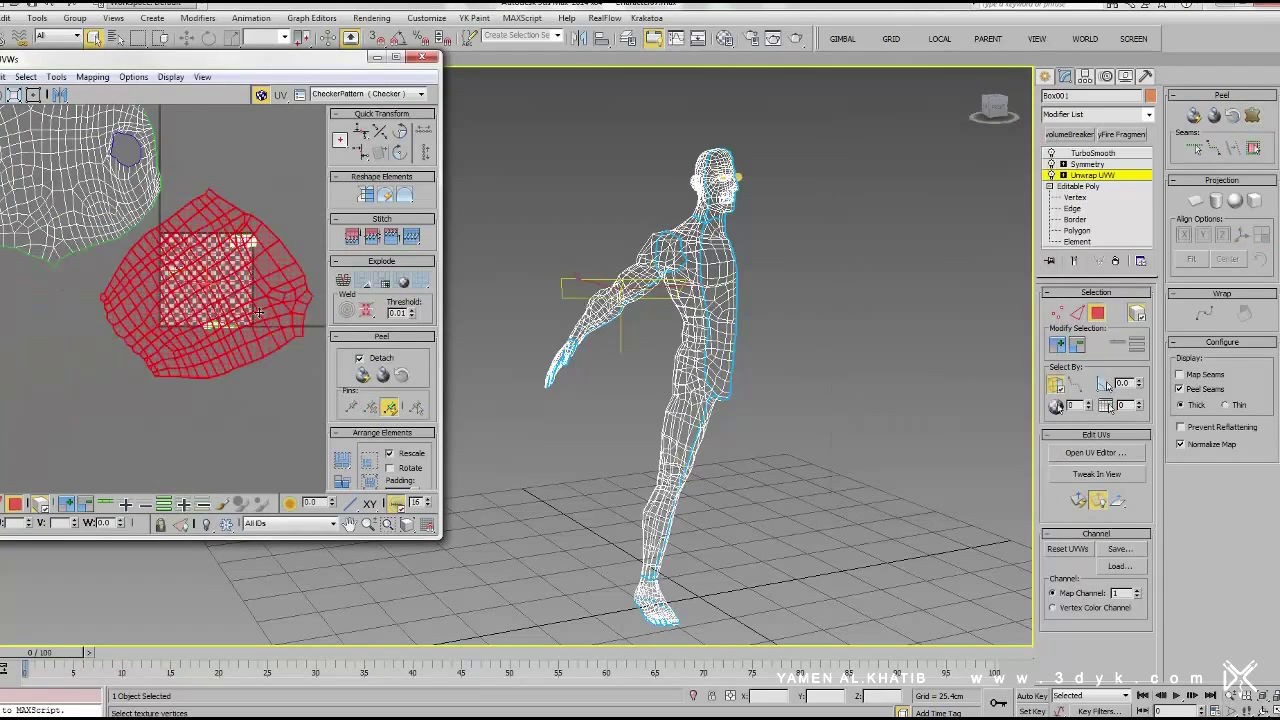
click(1250, 117)
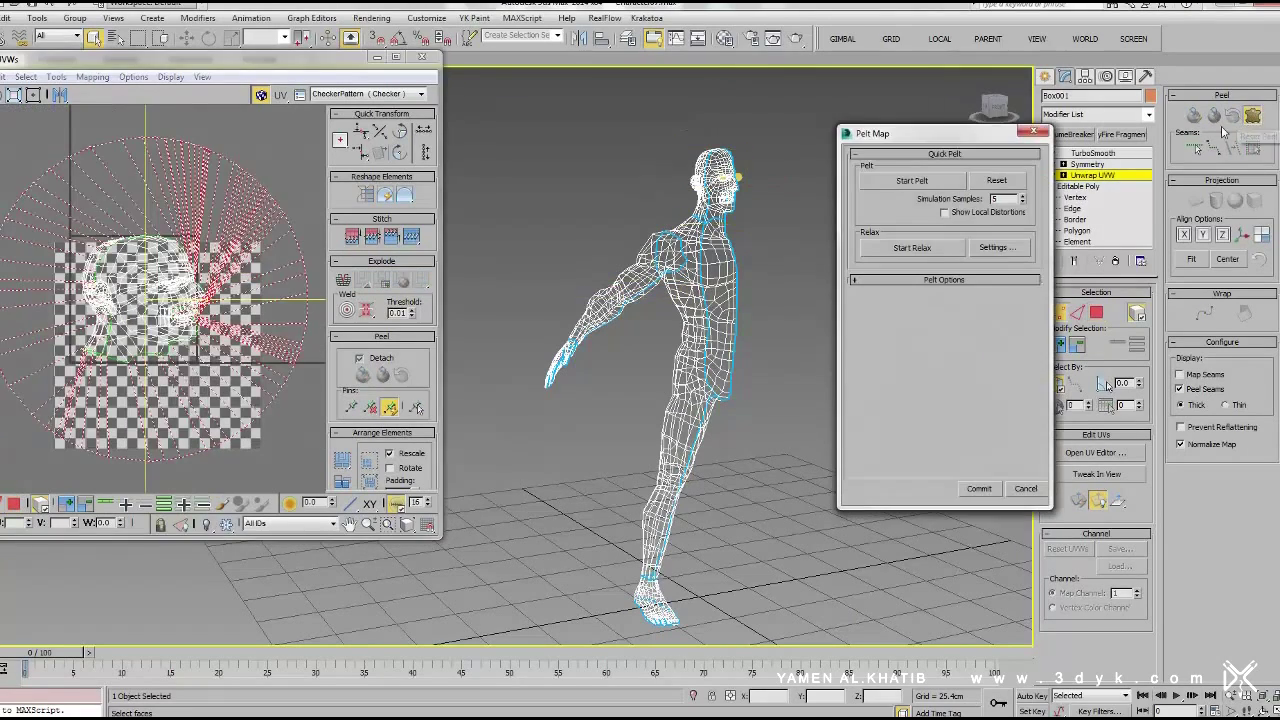
click(979, 488)
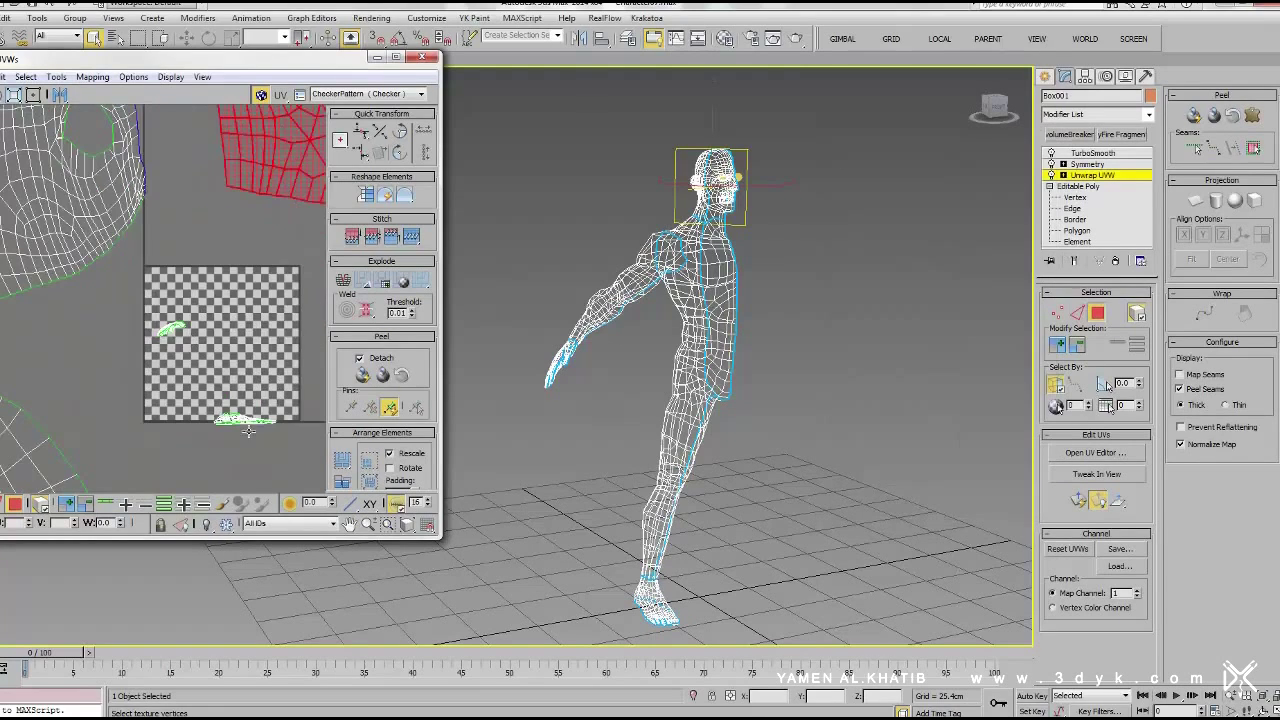
click(1250, 117)
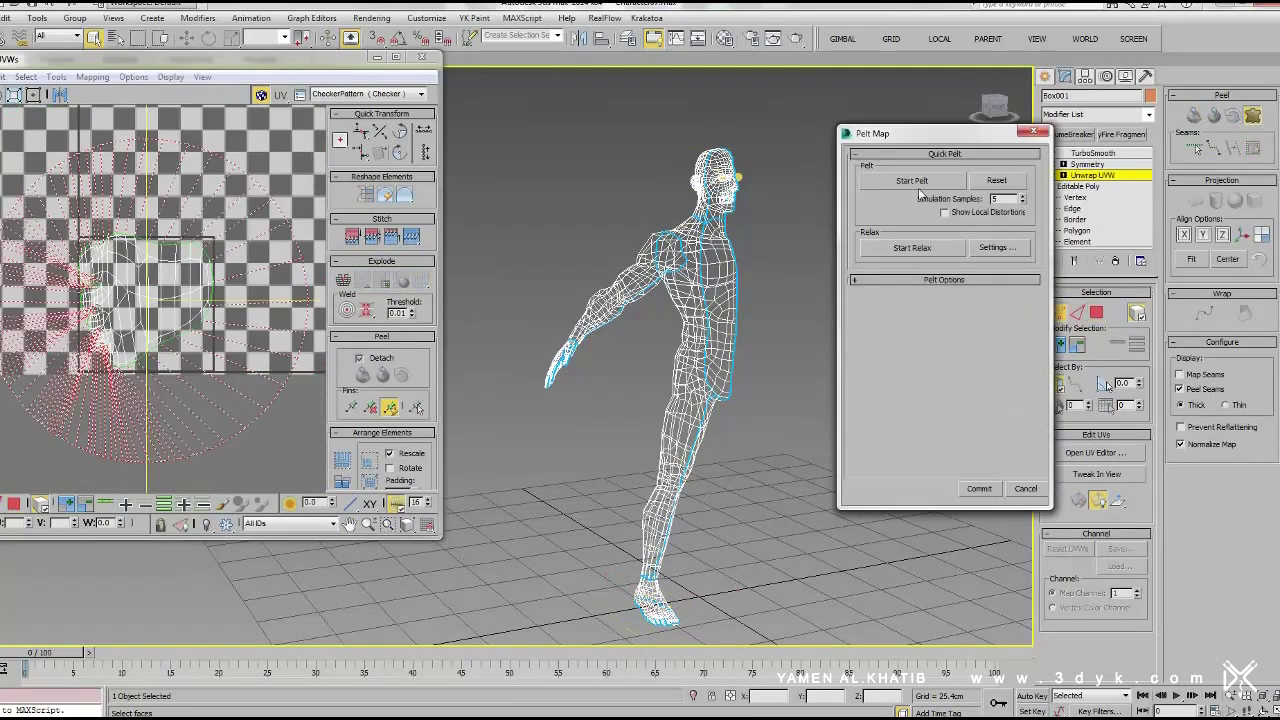
click(979, 488)
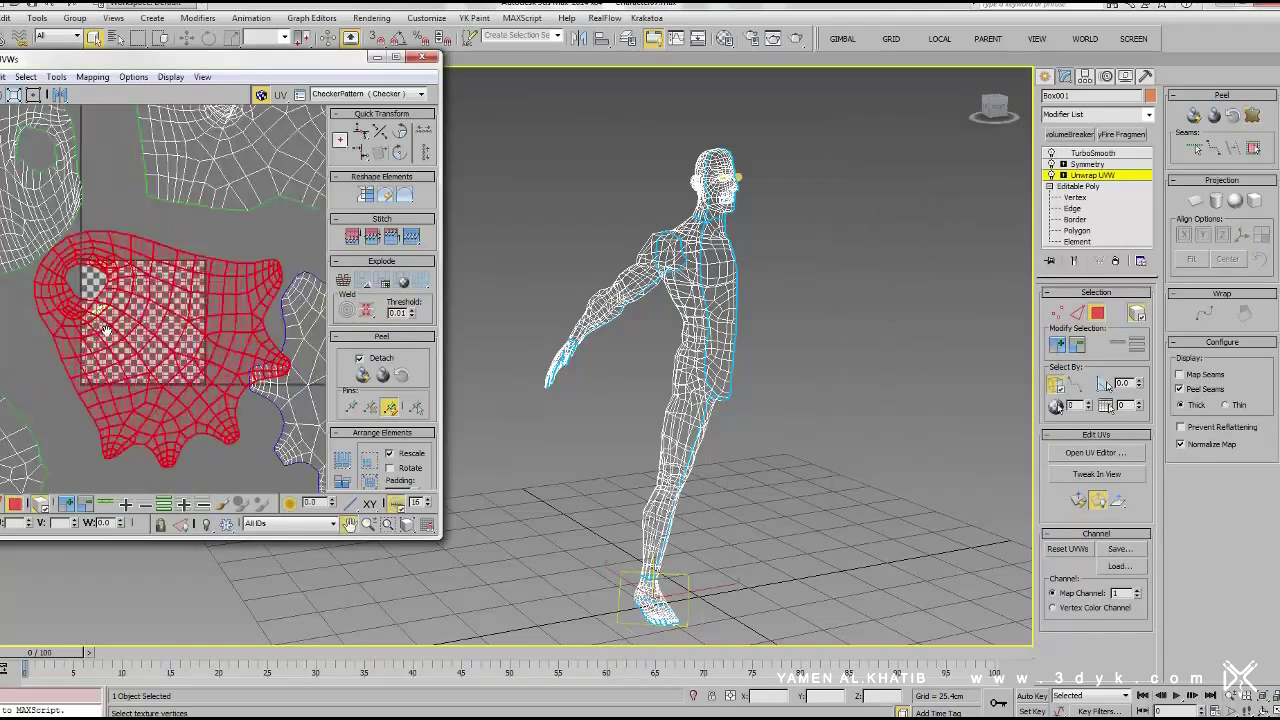
click(100, 330)
drag(441, 537, 547, 620)
Pelt the last selected piece, stop the simulation, and zoom to review all islands
click(490, 374)
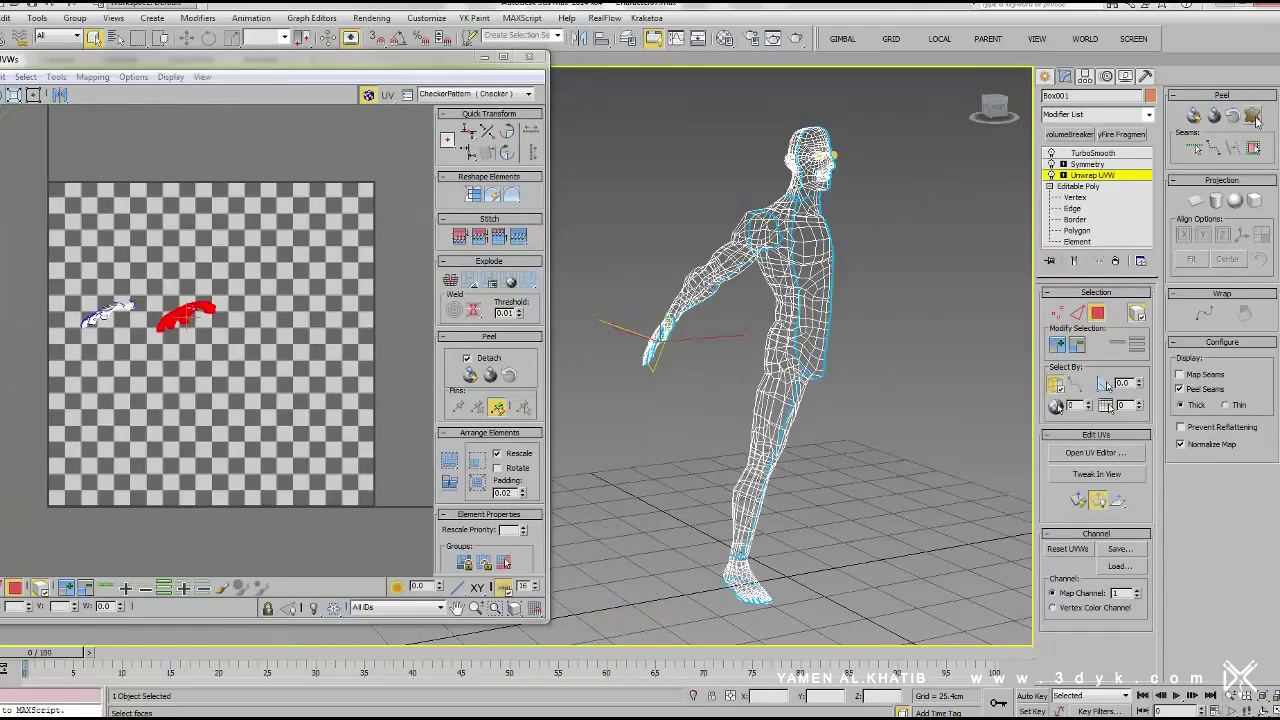
click(939, 282)
scroll(85, 523, up, 2)
scroll(85, 523, up, 3)
scroll(85, 523, up, 3)
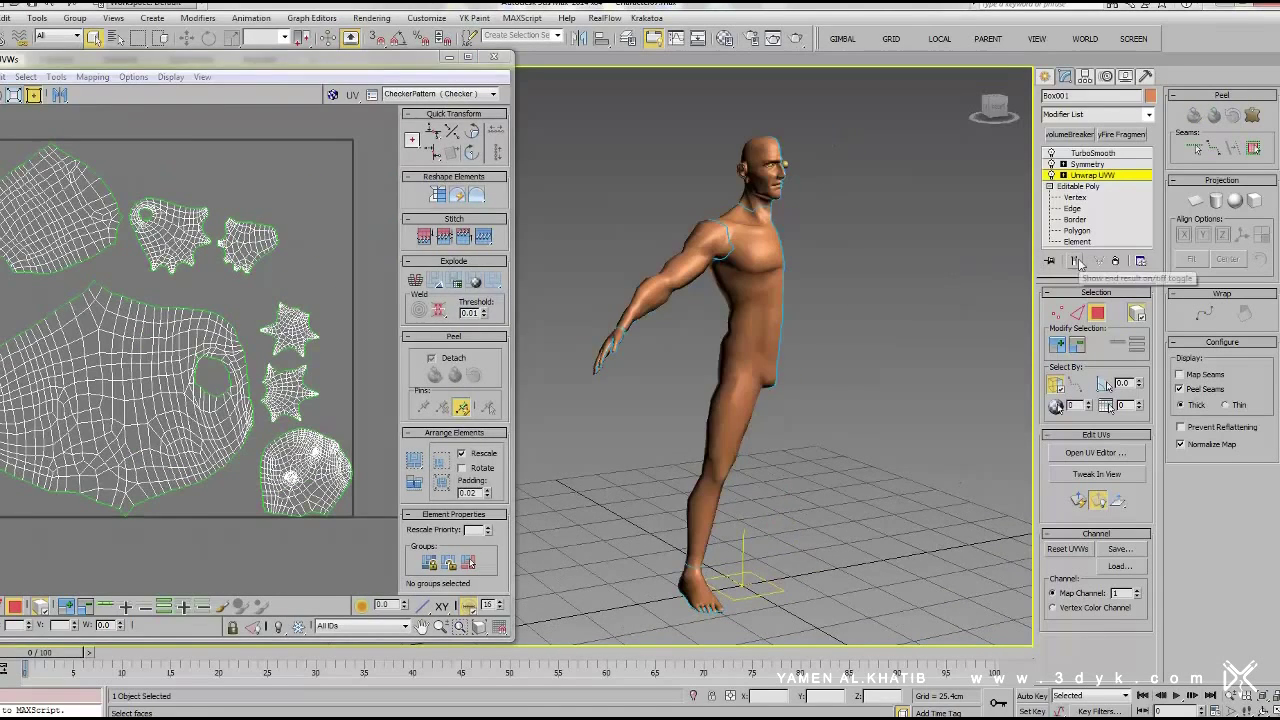
Show the mirrored end result with CheckerPattern and relax the torso-leg island by polygon angles
click(1079, 262)
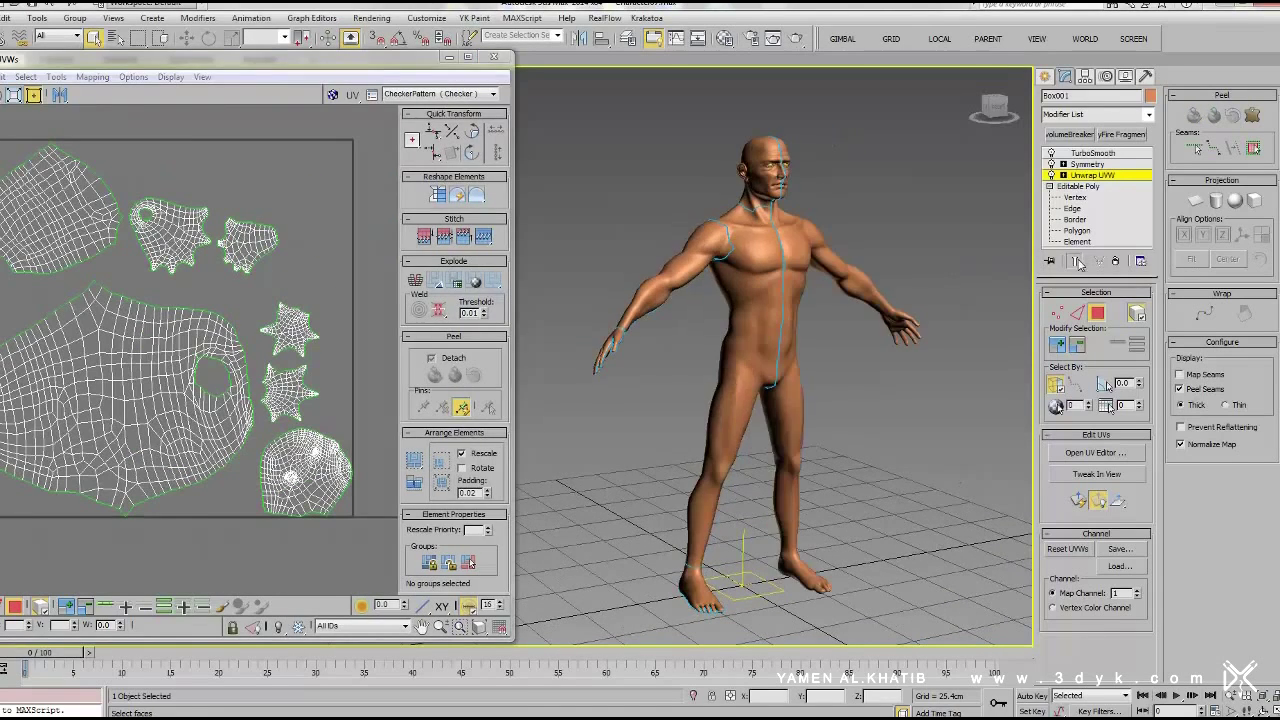
click(147, 344)
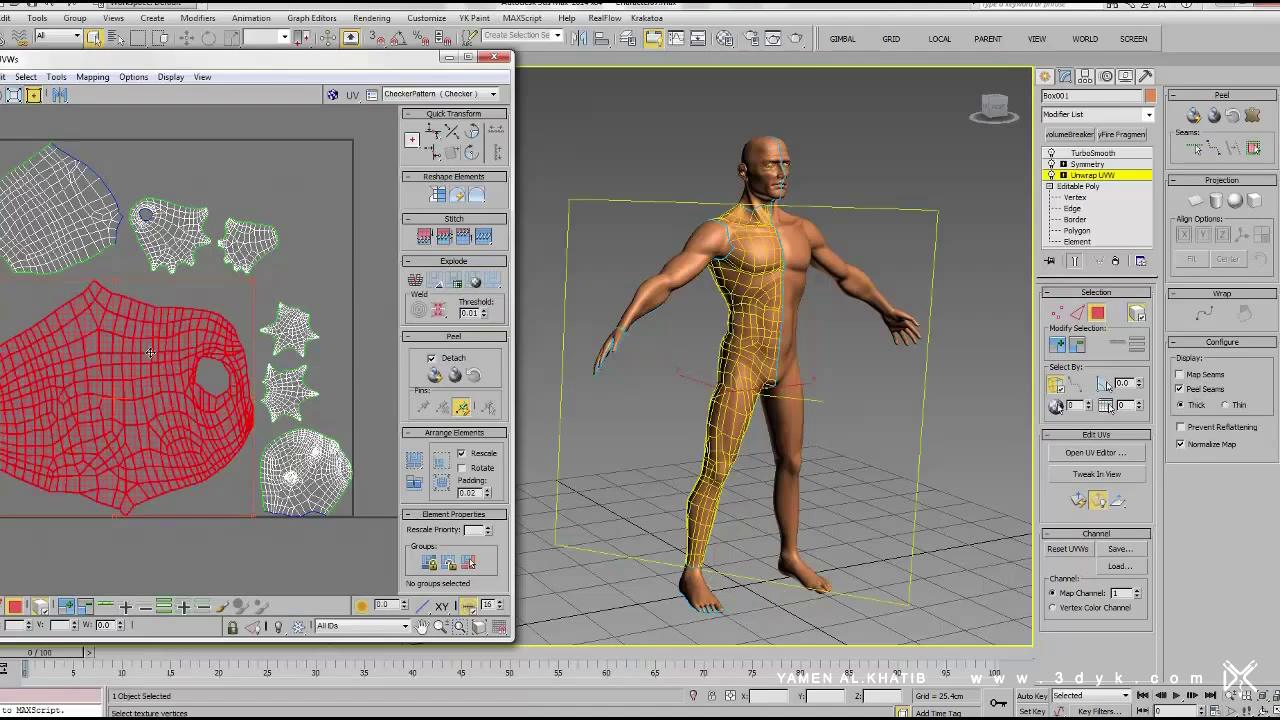
click(440, 93)
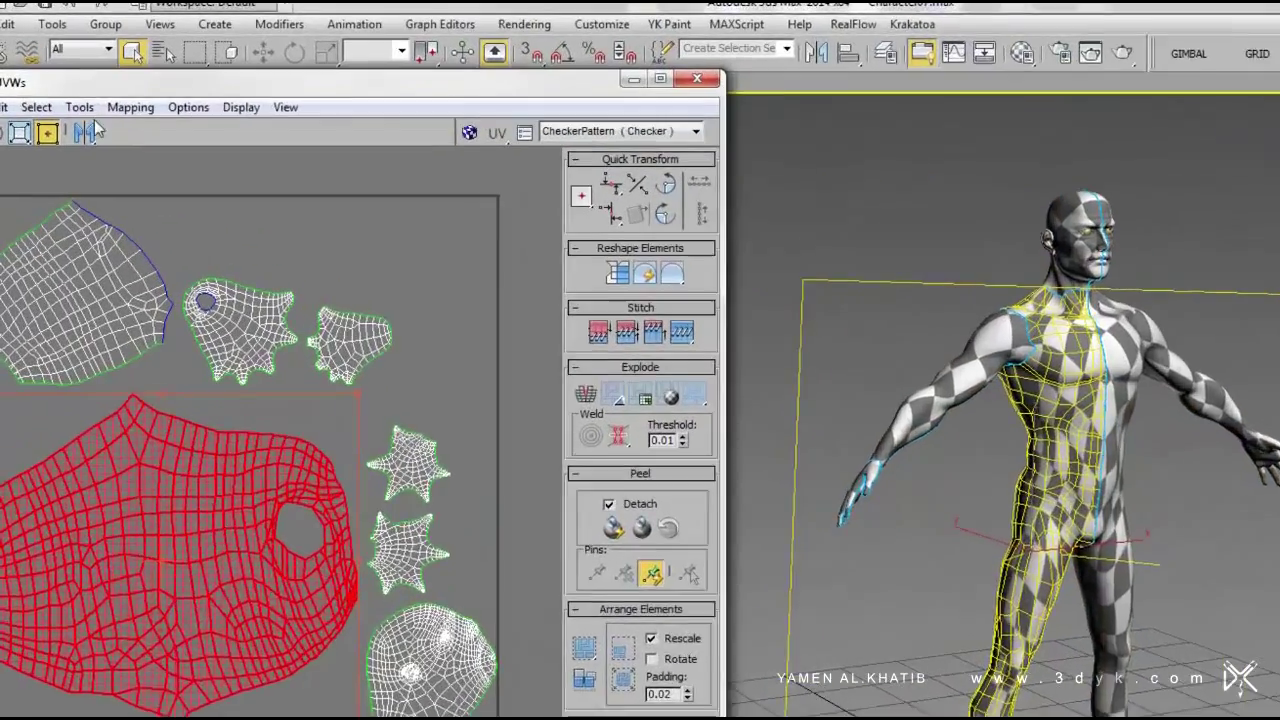
click(80, 77)
click(157, 631)
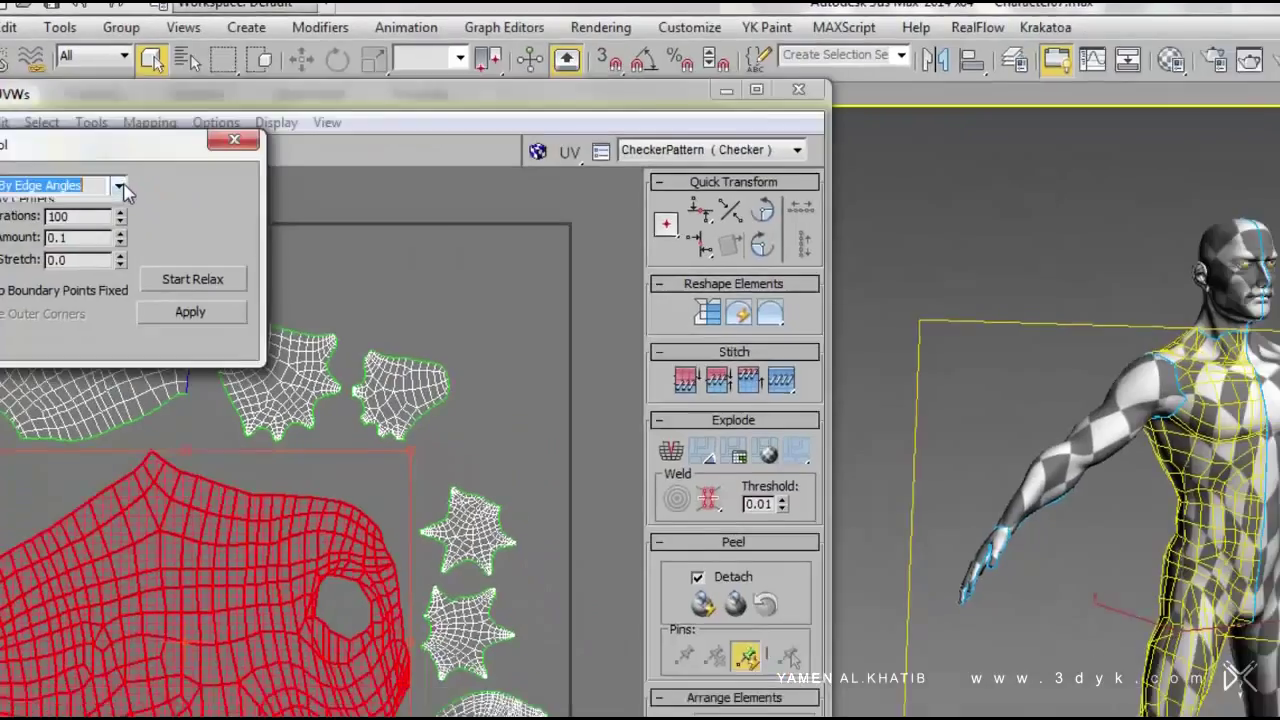
click(75, 131)
click(40, 146)
click(135, 197)
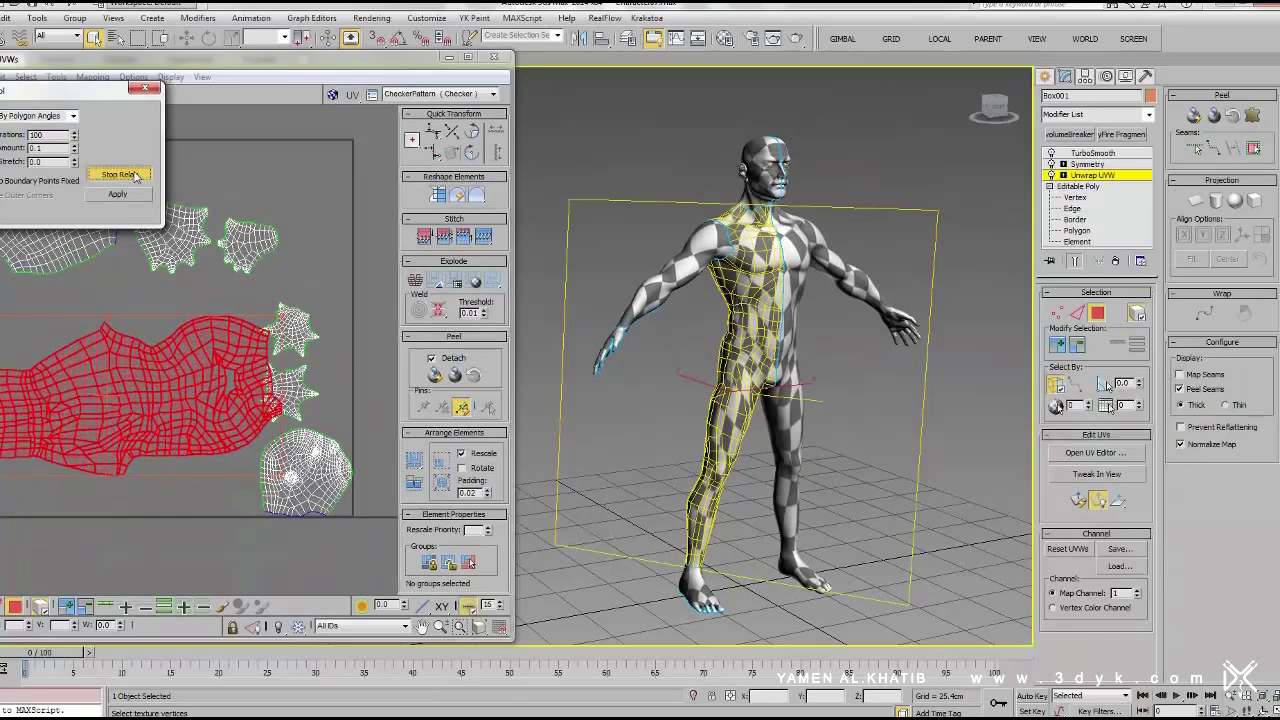
click(135, 177)
Rotate the relaxed torso-leg island 90° to stand upright, then deselect it
middle_drag(241, 366, 284, 341)
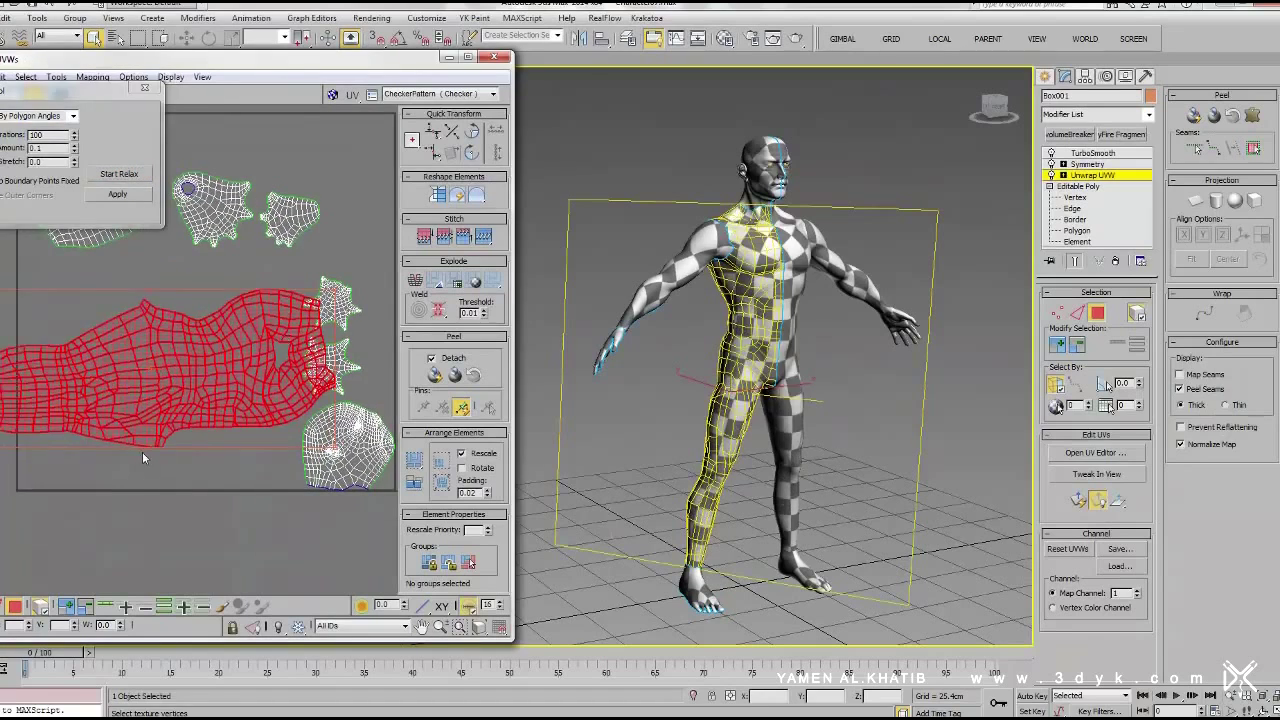
drag(143, 458, 166, 371)
scroll(166, 371, up, 1)
scroll(165, 316, up, 3)
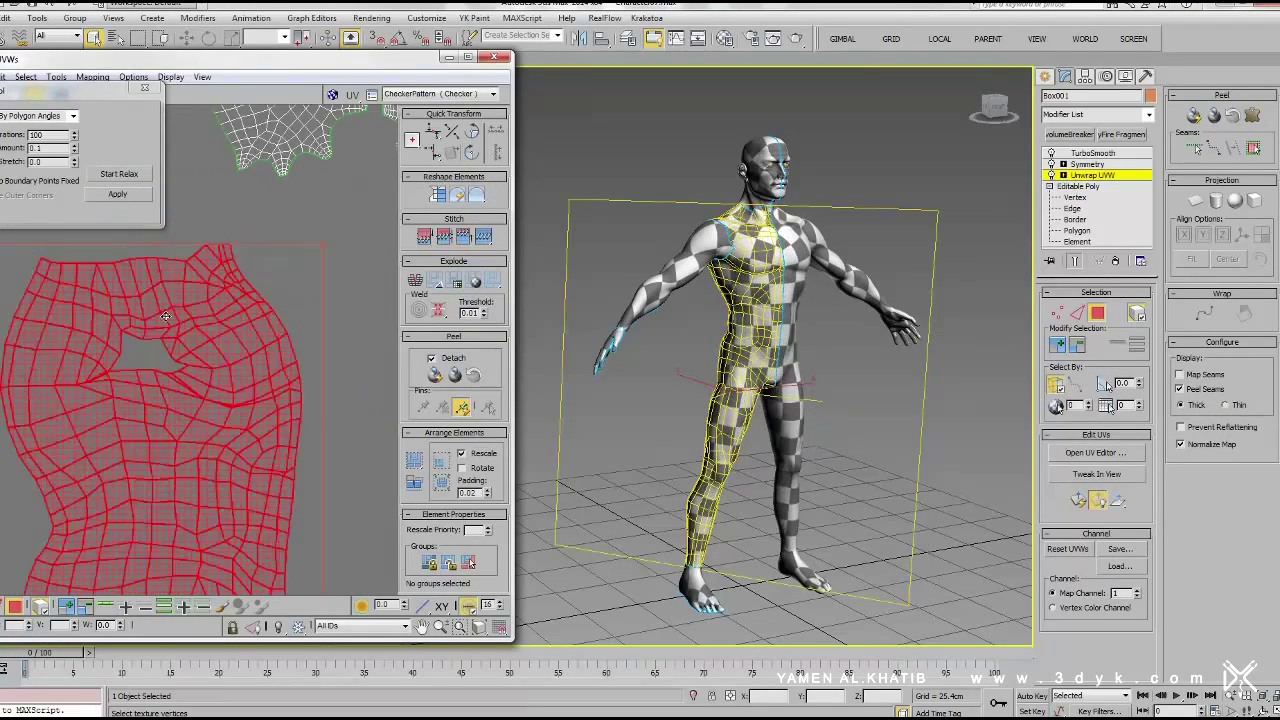
click(342, 274)
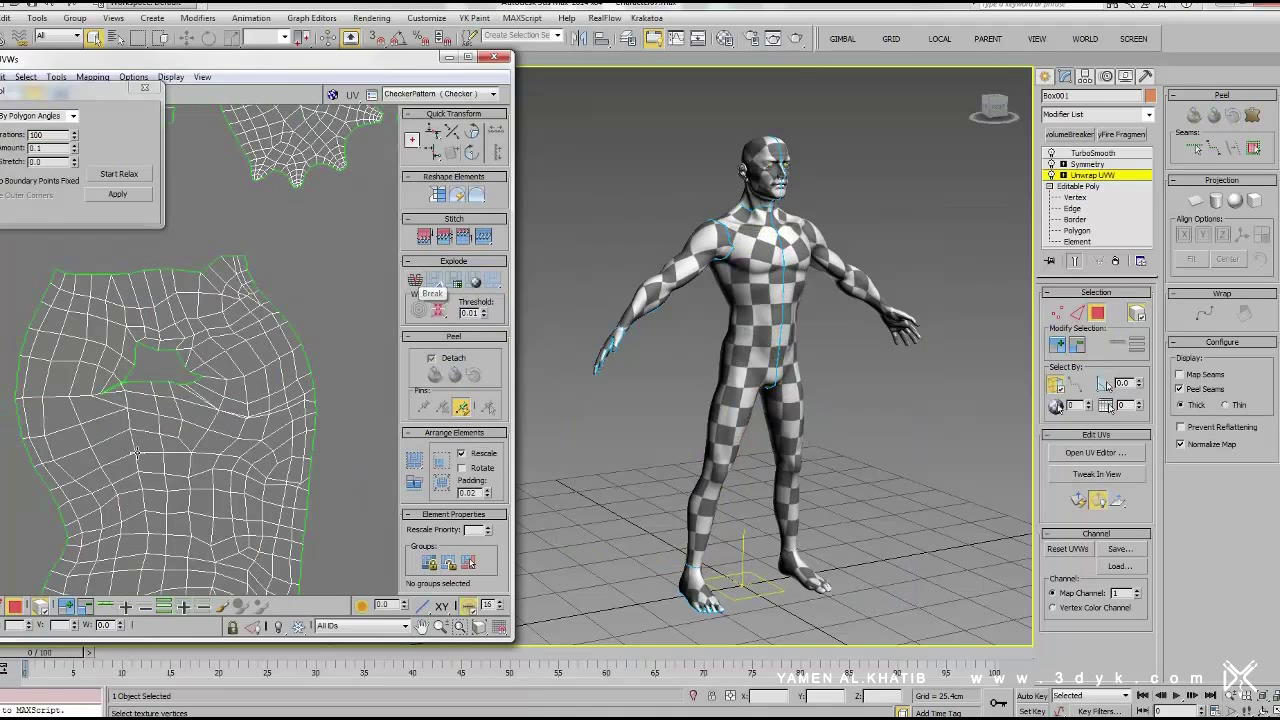
scroll(137, 453, up, 1)
scroll(158, 400, up, 1)
scroll(178, 346, up, 2)
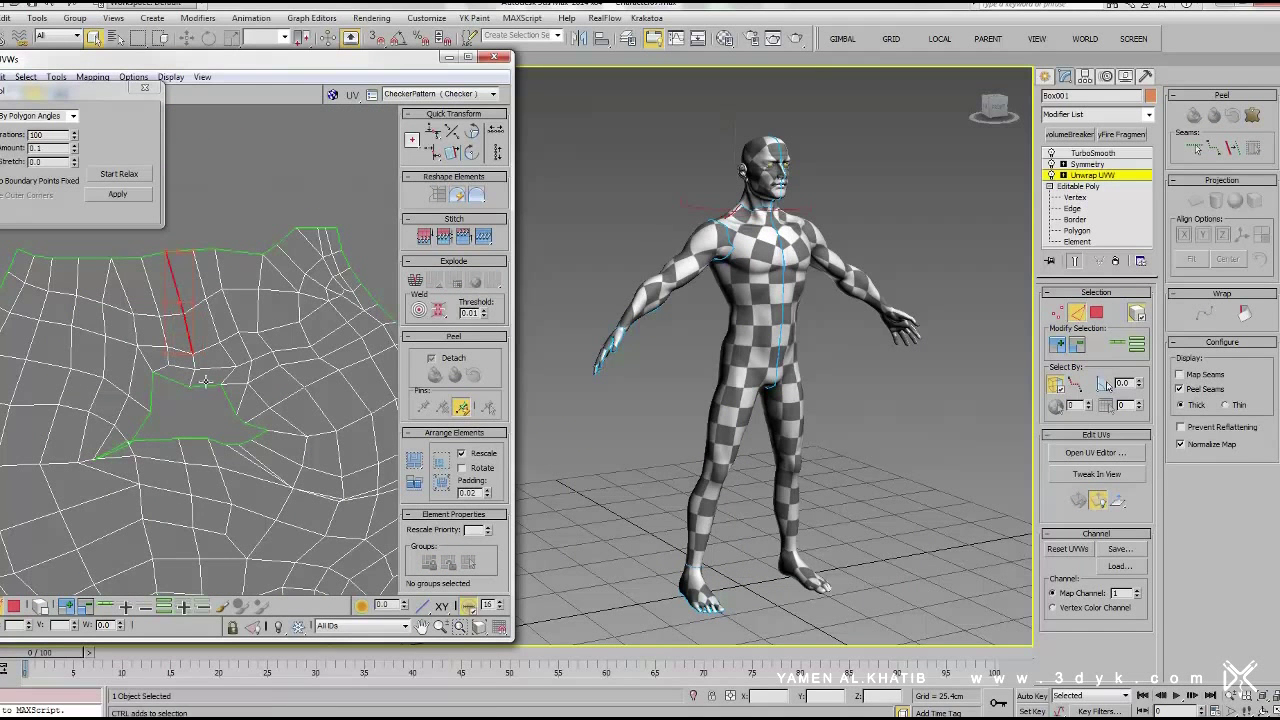
Select the whole island and relax it again by polygon angles at Amount 1.0
click(60, 79)
click(78, 314)
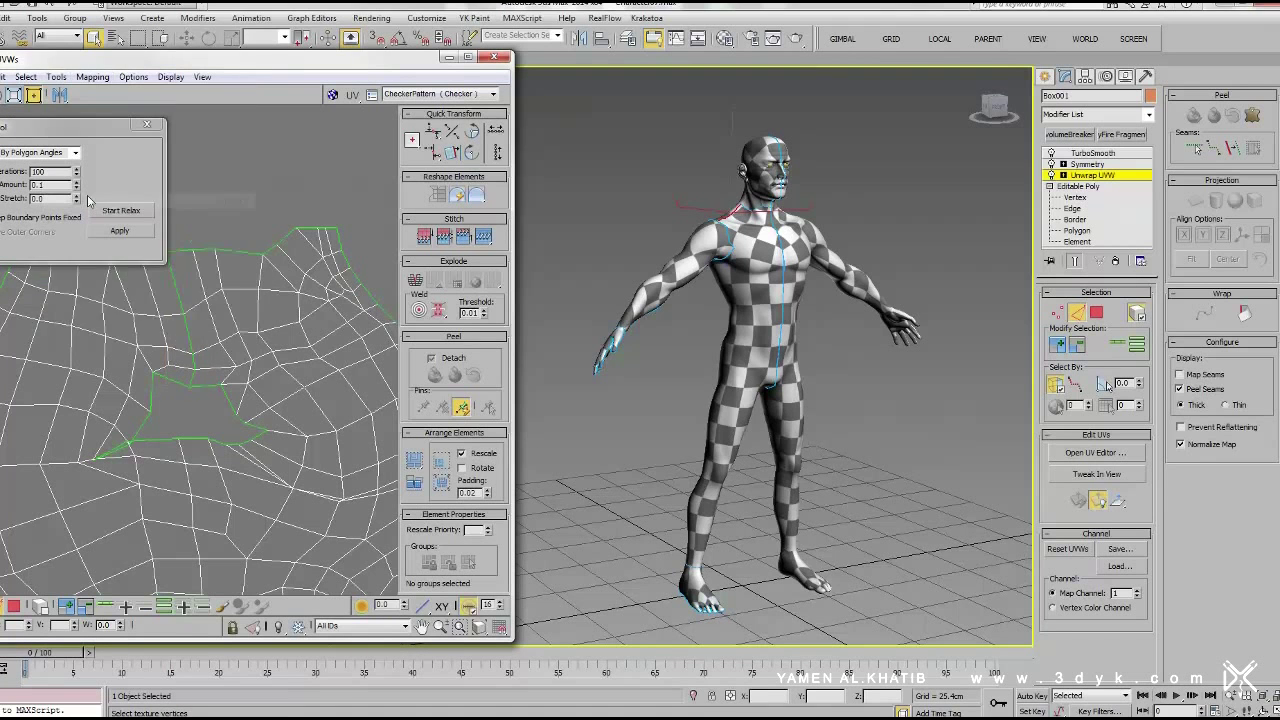
scroll(286, 349, down, 2)
key(ctrl+a)
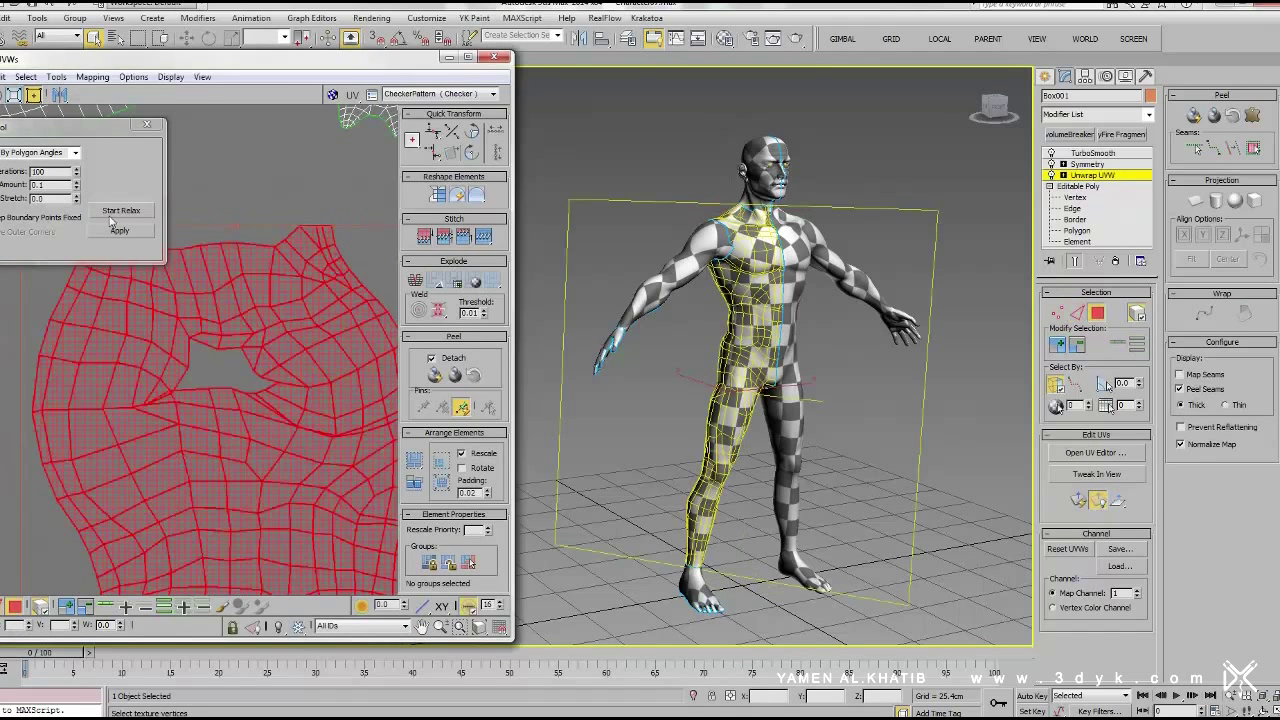
click(113, 216)
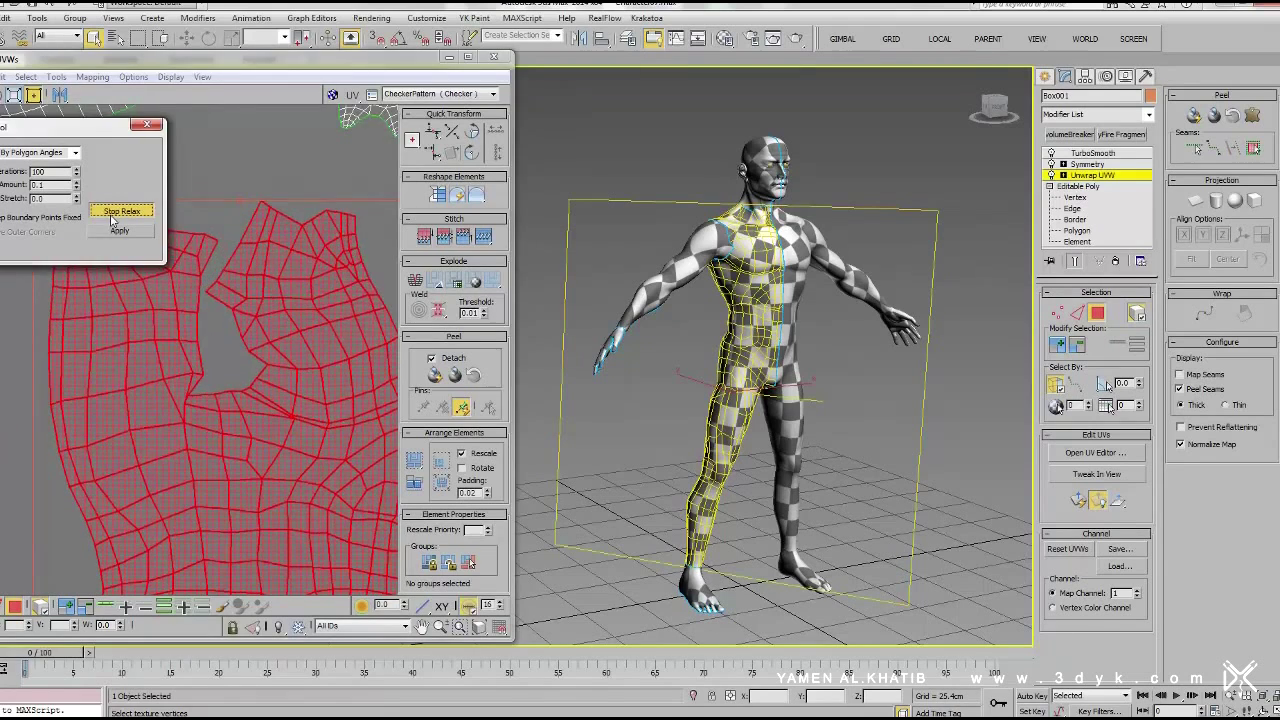
click(113, 211)
scroll(269, 318, up, 2)
scroll(269, 318, down, 3)
click(120, 211)
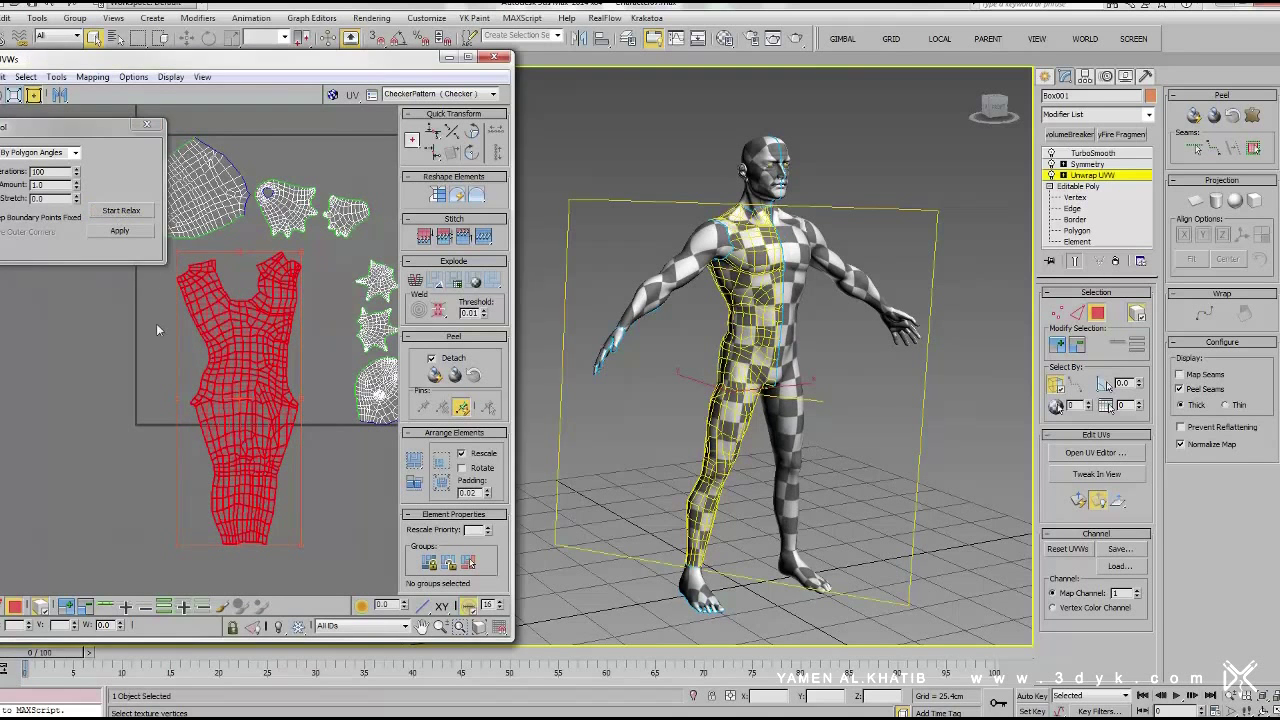
Move the torso island left, centre the head island, and give it a relax pass
drag(248, 370, 151, 396)
drag(377, 390, 284, 413)
scroll(284, 413, up, 3)
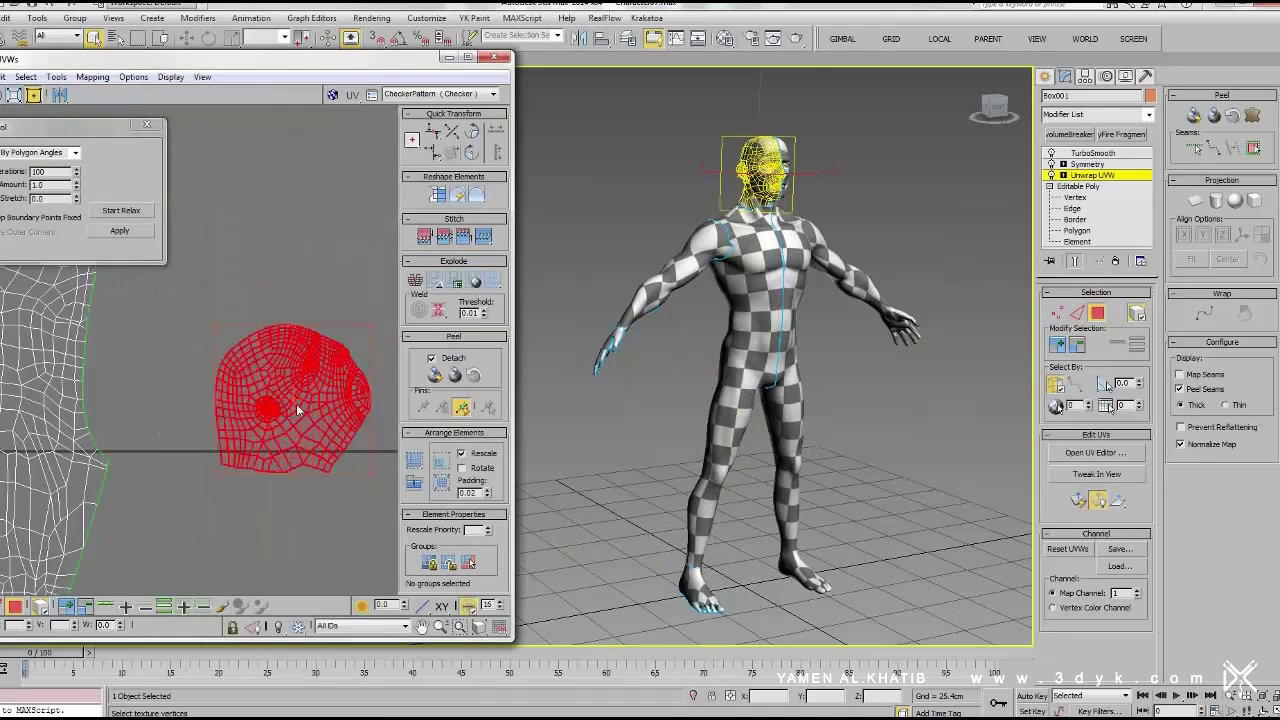
scroll(230, 400, up, 2)
scroll(210, 400, down, 1)
click(133, 213)
click(133, 213)
click(358, 373)
Pan the UV view and inspect the head in wireframe before returning to shaded checker display
scroll(300, 380, up, 4)
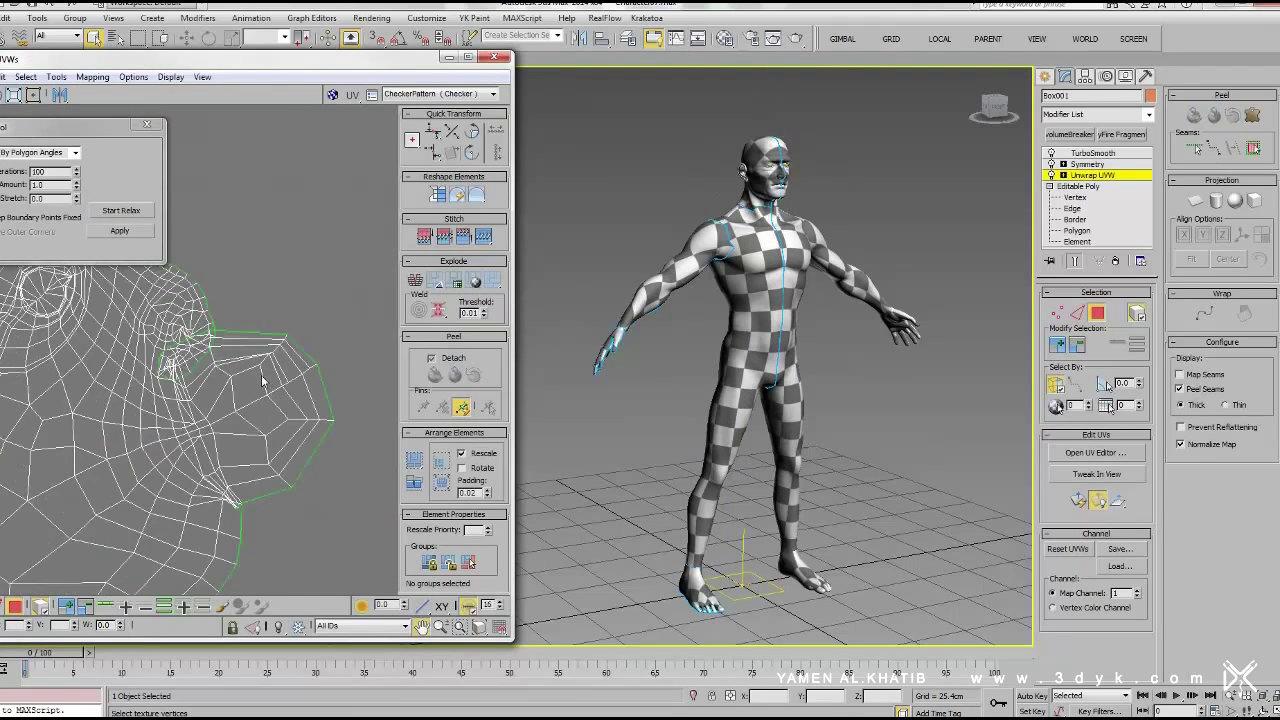
middle_drag(263, 381, 300, 322)
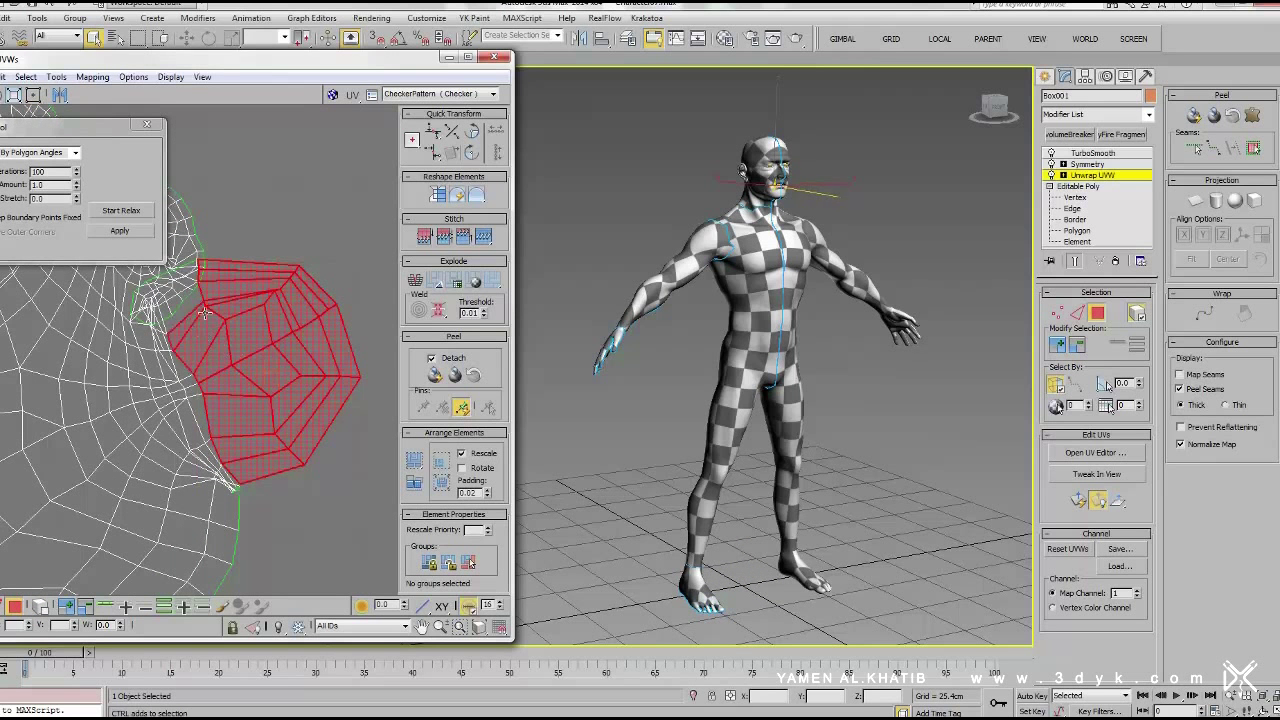
scroll(205, 313, up, 3)
scroll(205, 313, up, 3)
scroll(692, 348, up, 3)
scroll(692, 348, up, 8)
key(F3)
alt+middle_drag(692, 348, 1007, 352)
scroll(1007, 352, up, 3)
scroll(640, 377, down, 1)
key(F3)
Select the small mouth box and move its UV patch below the face island
click(675, 398)
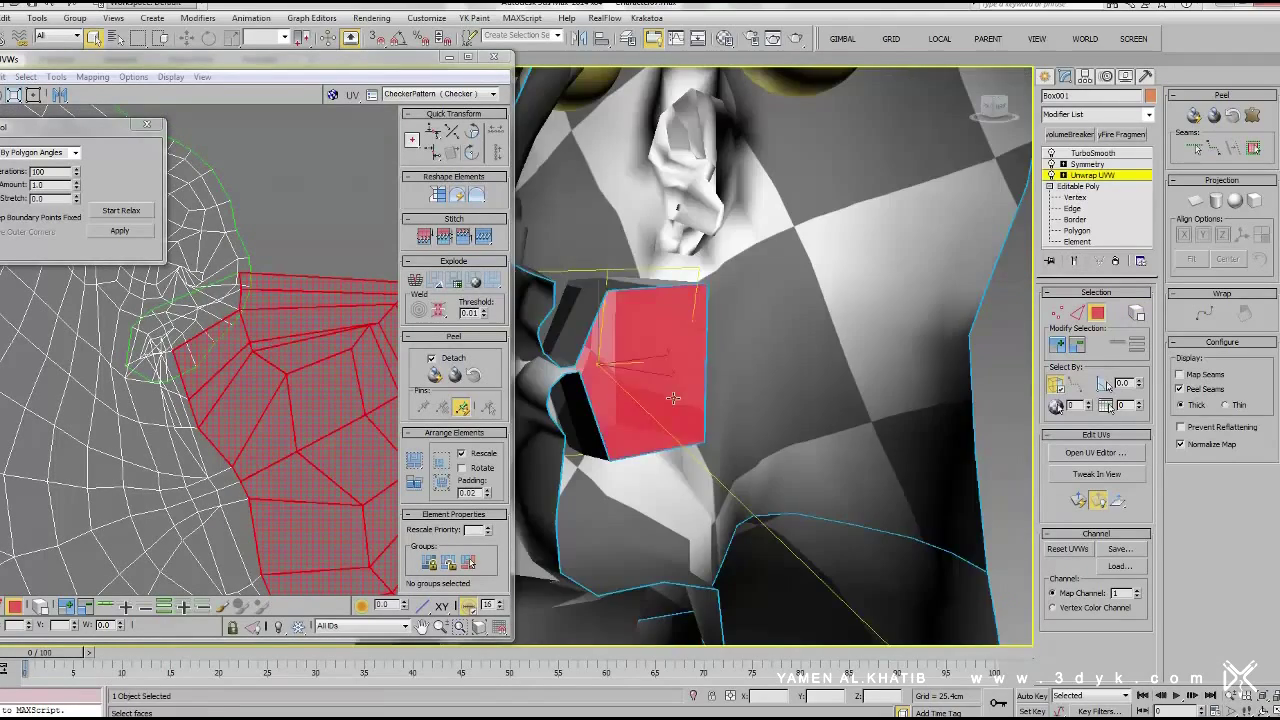
alt+middle_drag(675, 398, 601, 317)
key(l)
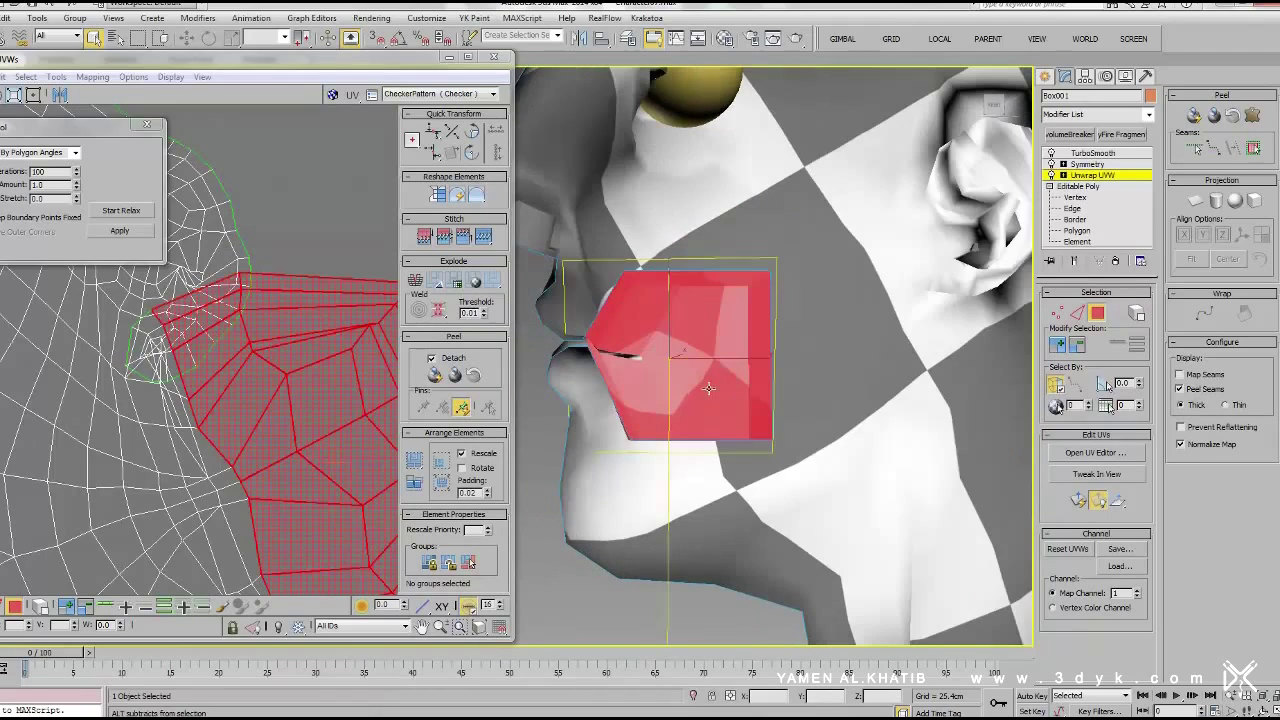
scroll(243, 343, down, 1)
scroll(243, 343, down, 2)
scroll(243, 343, down, 1)
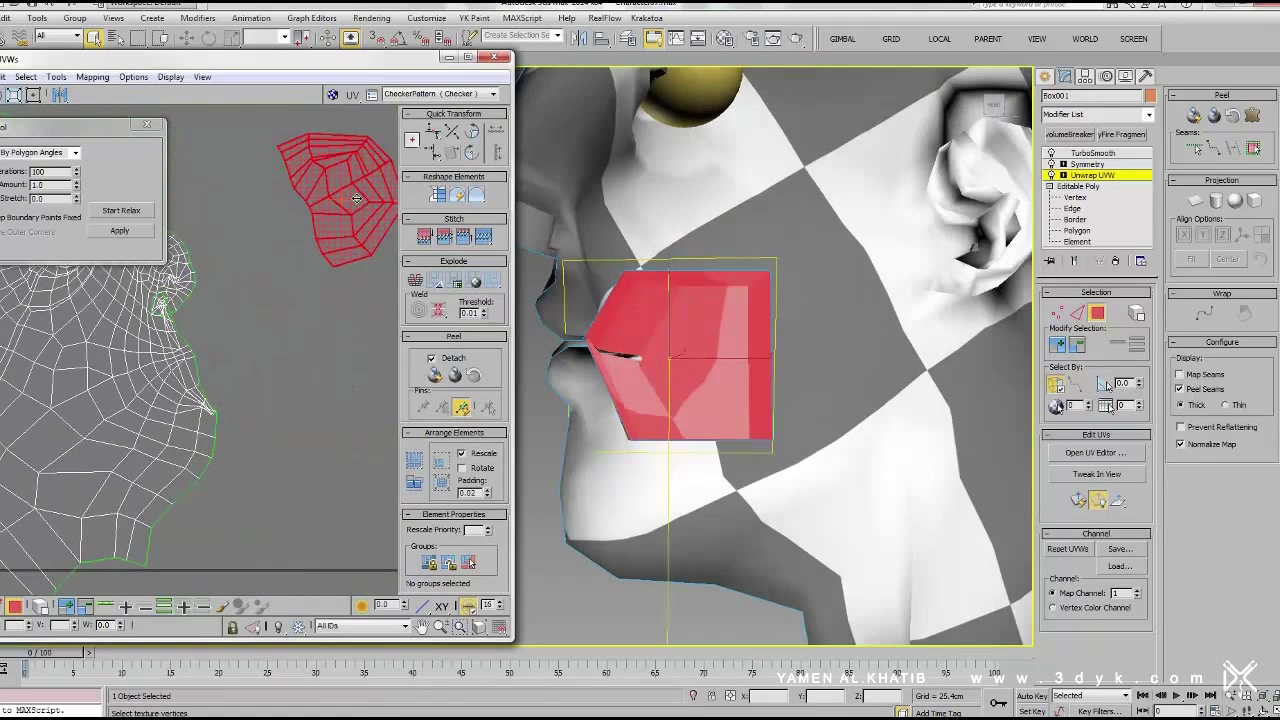
drag(243, 343, 330, 525)
scroll(331, 491, down, 2)
scroll(331, 491, up, 2)
middle_drag(331, 491, 396, 536)
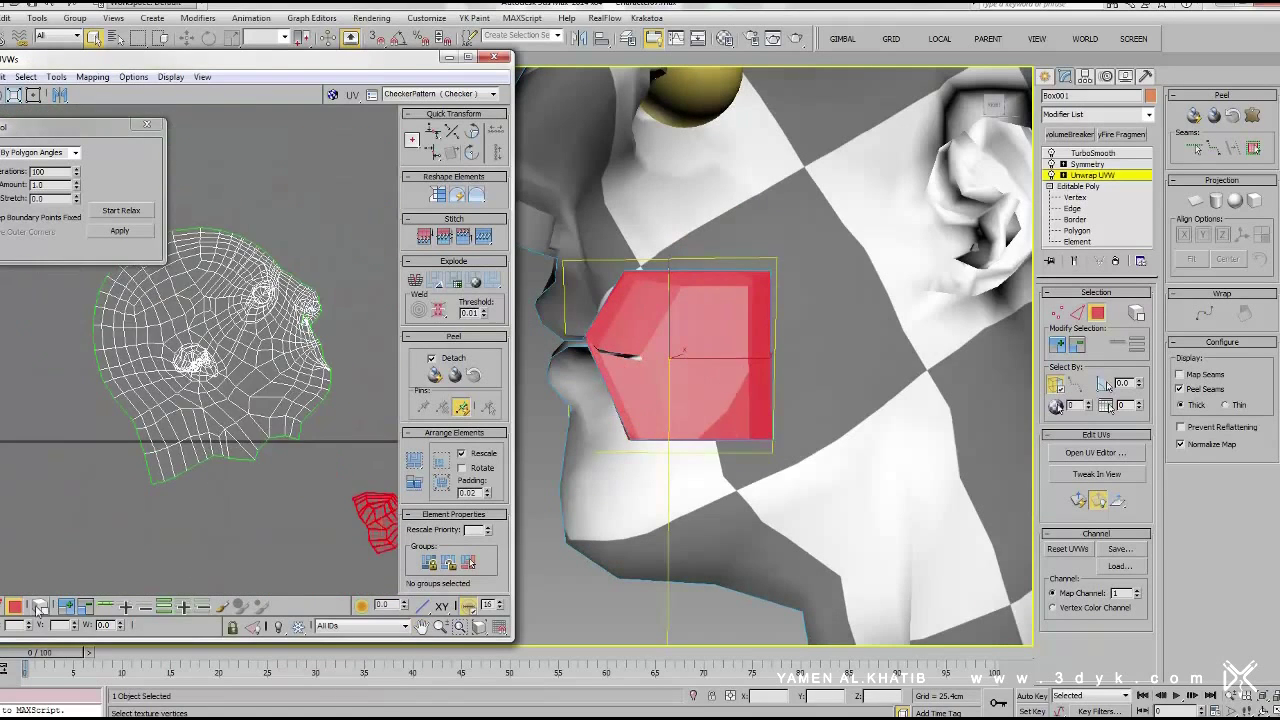
Reselect the face and relax the head island again
click(224, 372)
key(z)
alt+middle_drag(660, 400, 699, 399)
click(121, 210)
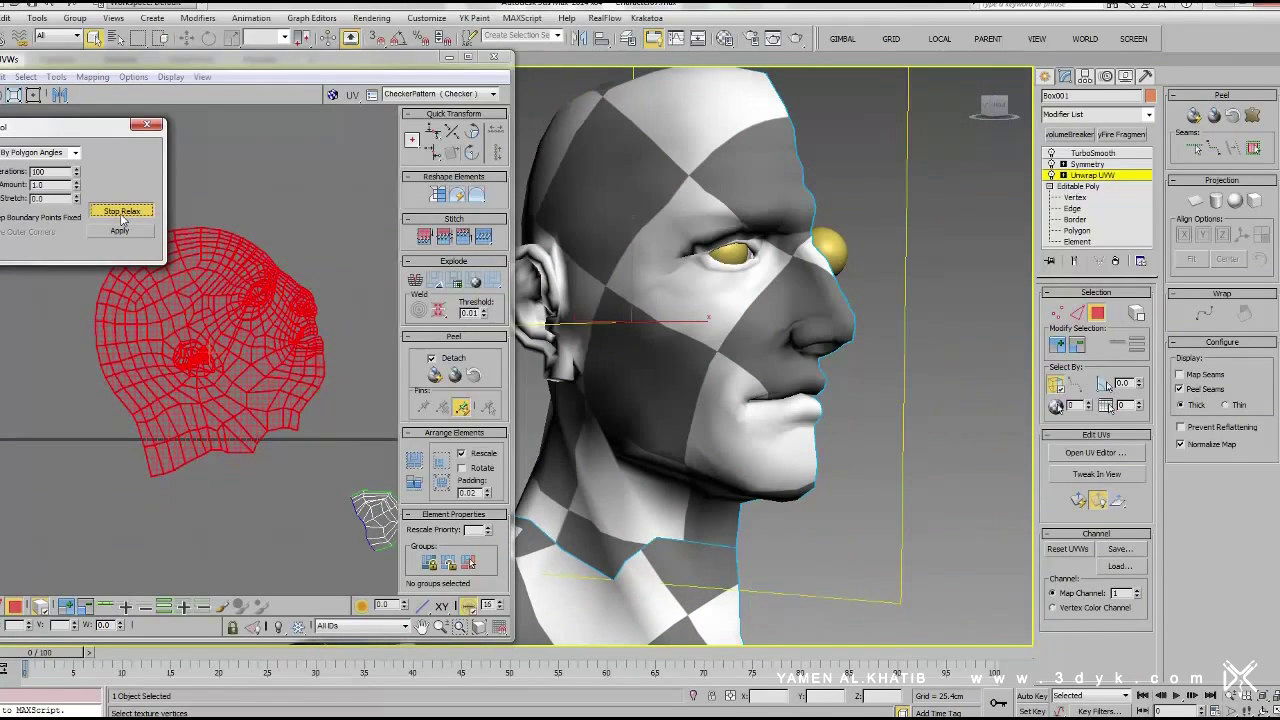
click(121, 213)
scroll(178, 284, down, 2)
scroll(219, 335, down, 3)
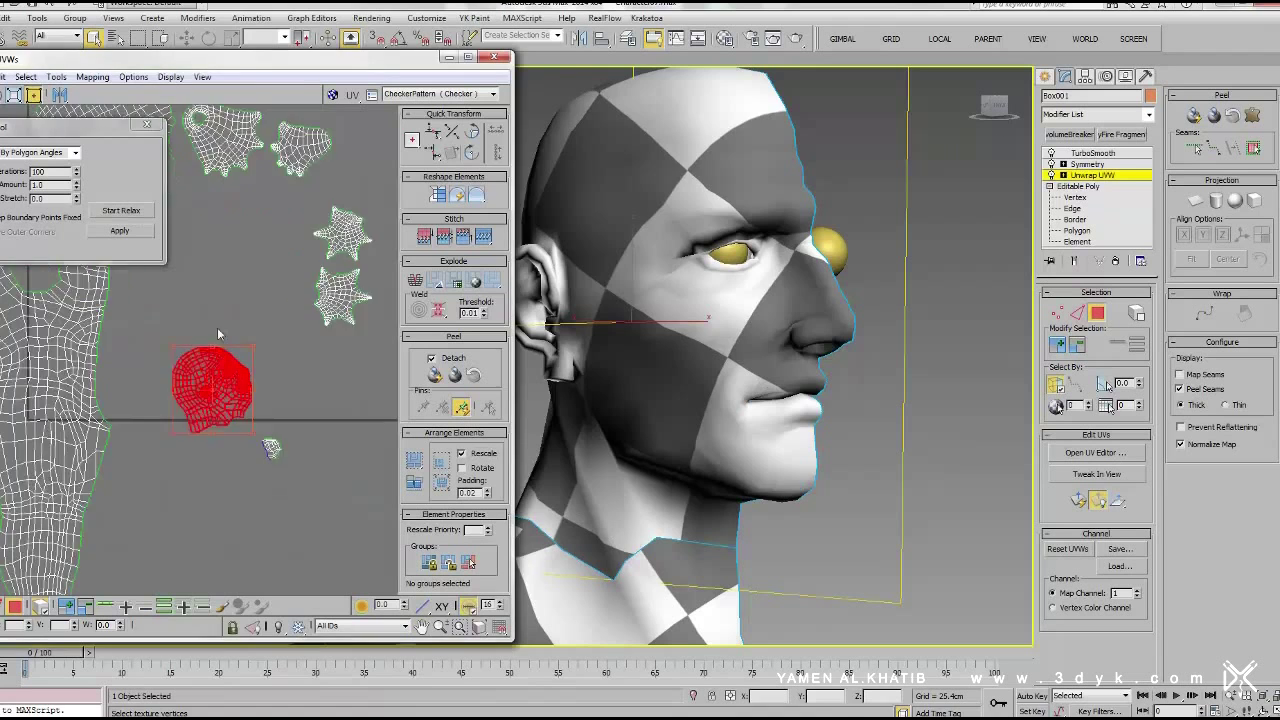
scroll(219, 335, up, 2)
Rotate the head UV island about 35 degrees to straighten it
drag(228, 322, 270, 340)
scroll(254, 413, down, 3)
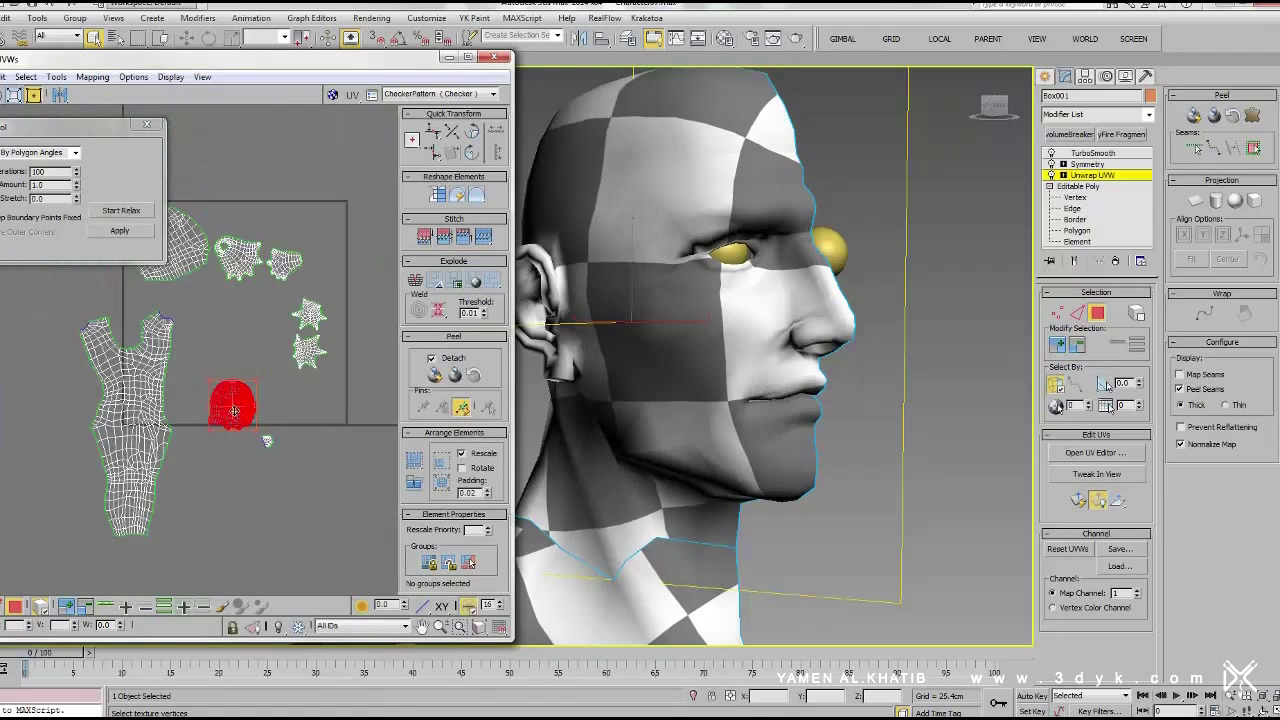
scroll(810, 335, down, 3)
scroll(810, 335, down, 3)
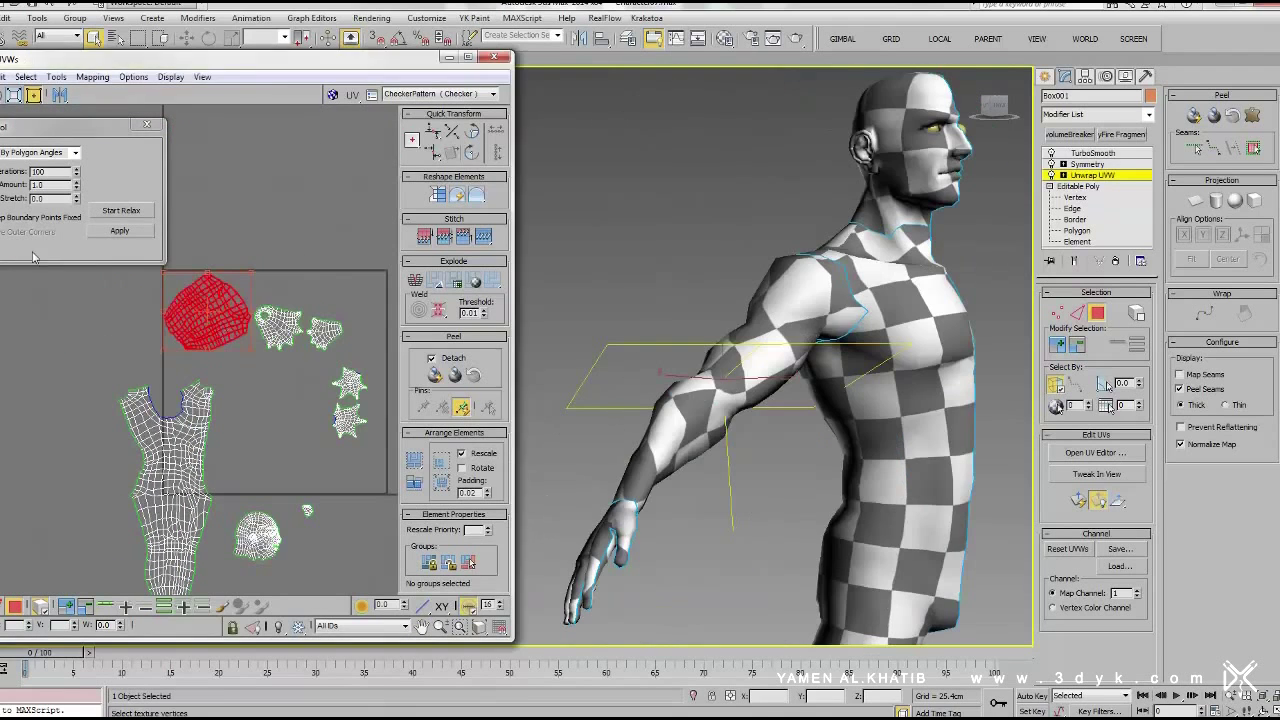
drag(250, 274, 216, 302)
scroll(216, 302, up, 3)
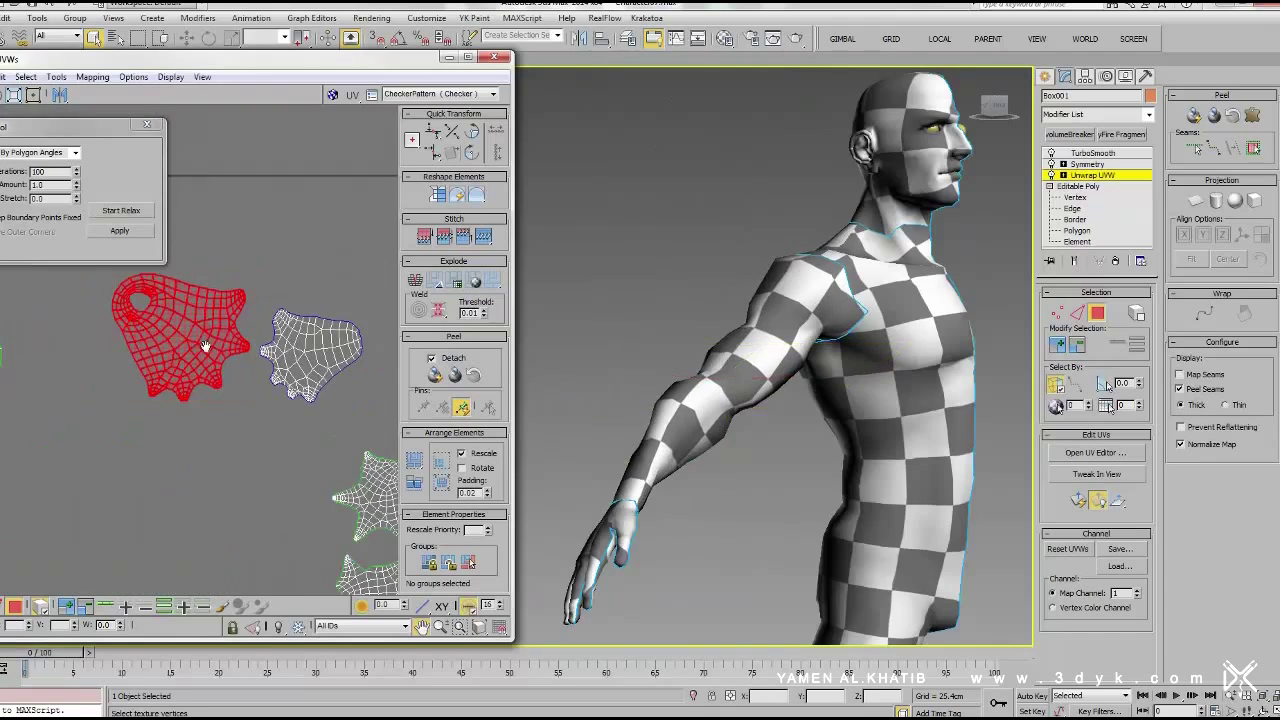
Orbit down to the foot and select it for UV work
middle_drag(800, 350, 800, 120)
click(810, 515)
scroll(250, 420, up, 3)
Select the whole foot island in face mode and relax it with Tools > Relax
click(40, 610)
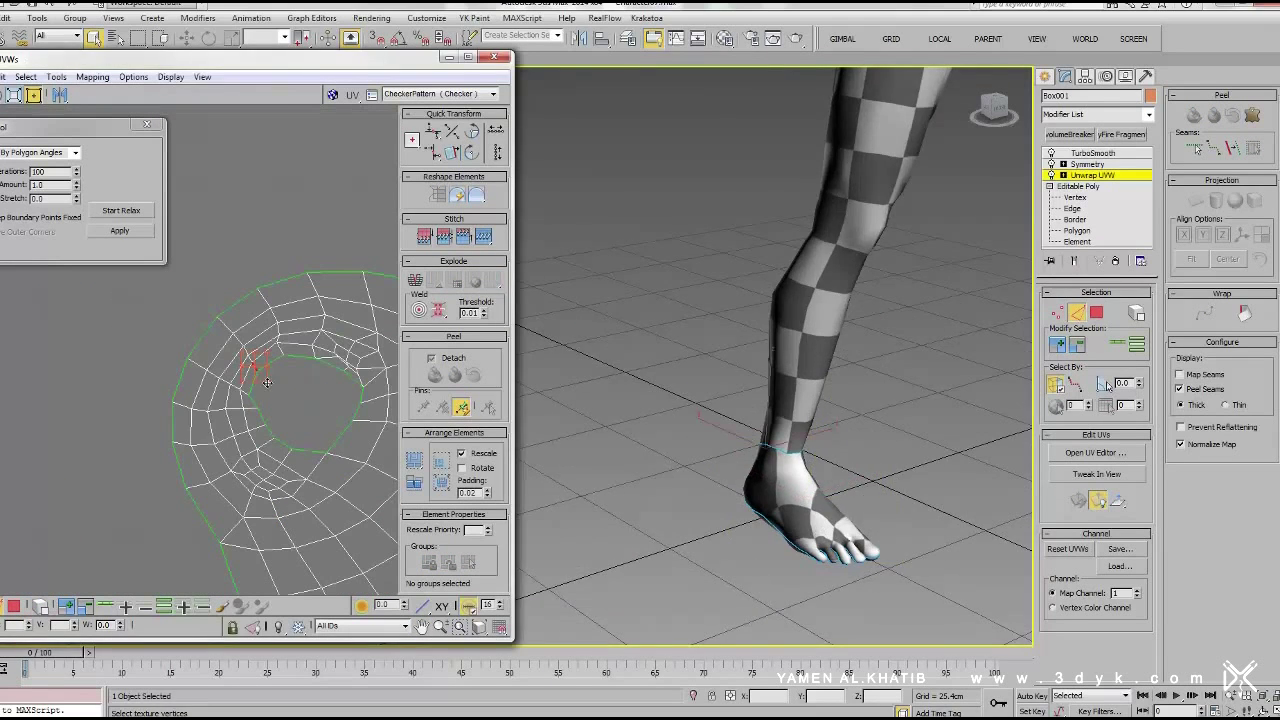
alt+middle_drag(790, 420, 724, 459)
scroll(266, 359, up, 3)
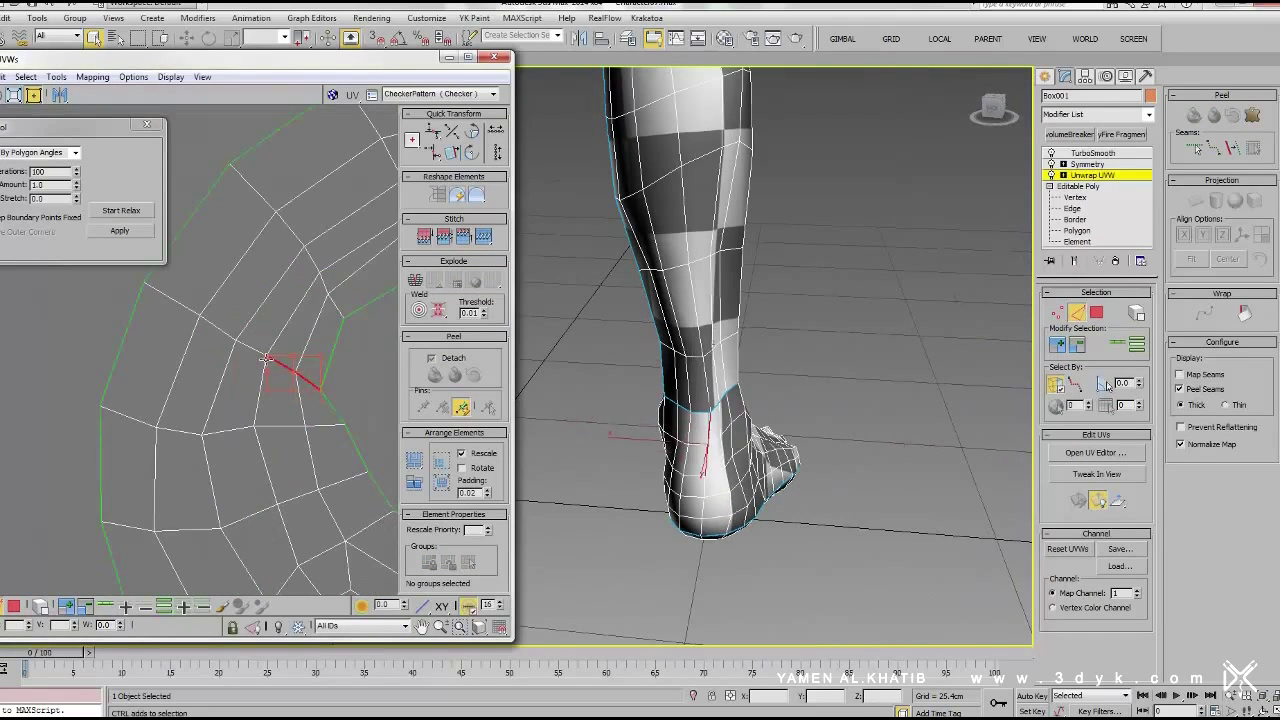
click(56, 77)
click(108, 205)
key(ctrl+a)
click(121, 210)
click(121, 211)
Select the star-shaped hand island and relax it until it unfolds flat
scroll(250, 400, down, 3)
click(214, 471)
click(286, 486)
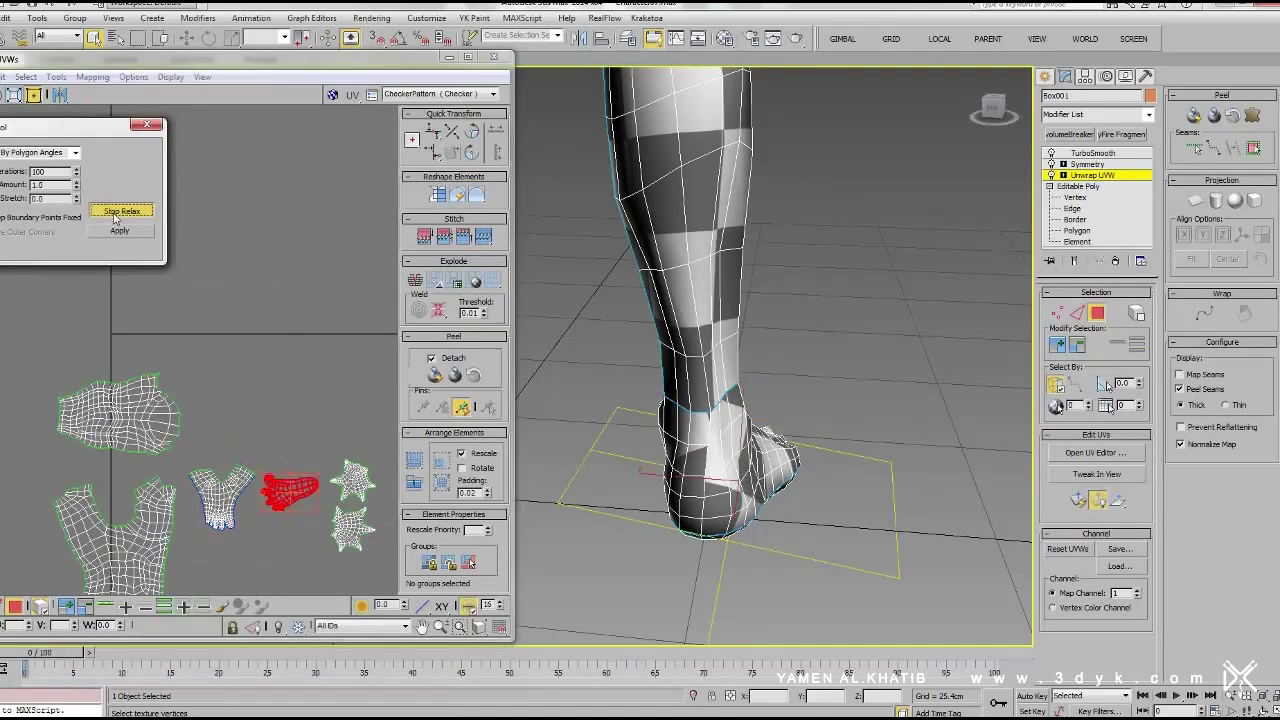
scroll(272, 413, up, 2)
scroll(272, 413, up, 2)
click(245, 330)
key(z)
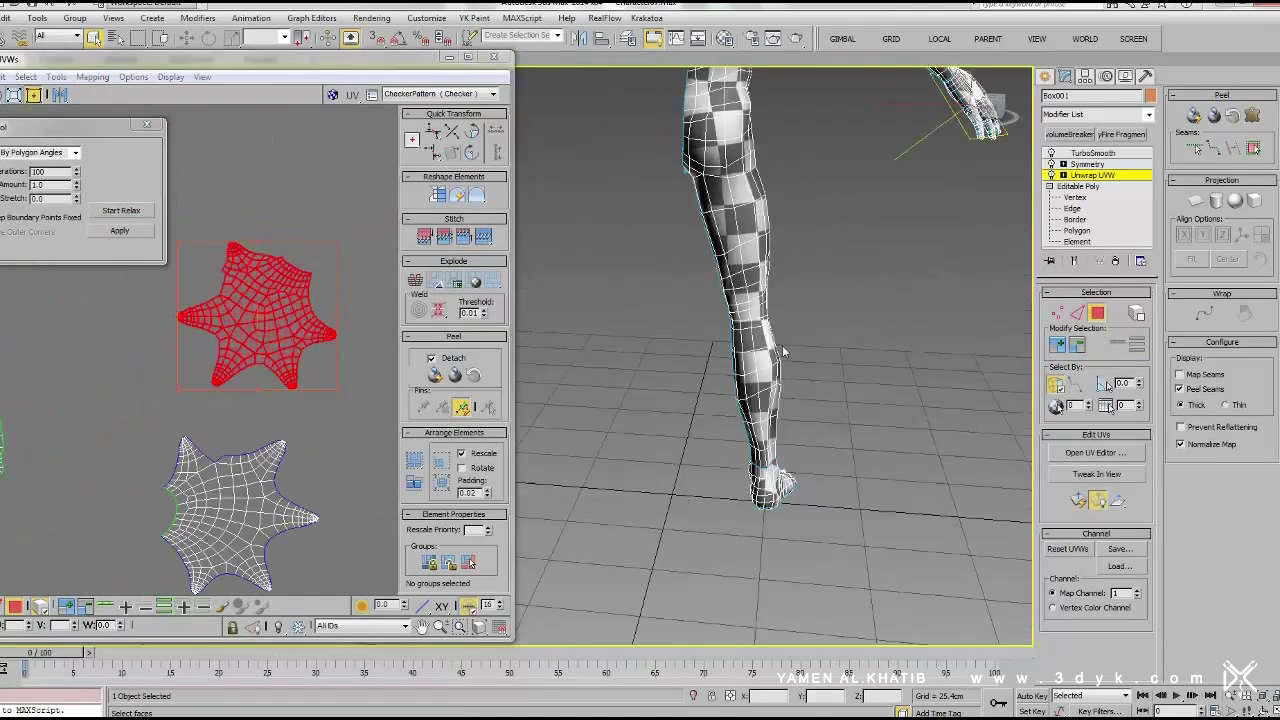
alt+middle_drag(620, 300, 589, 286)
key(z)
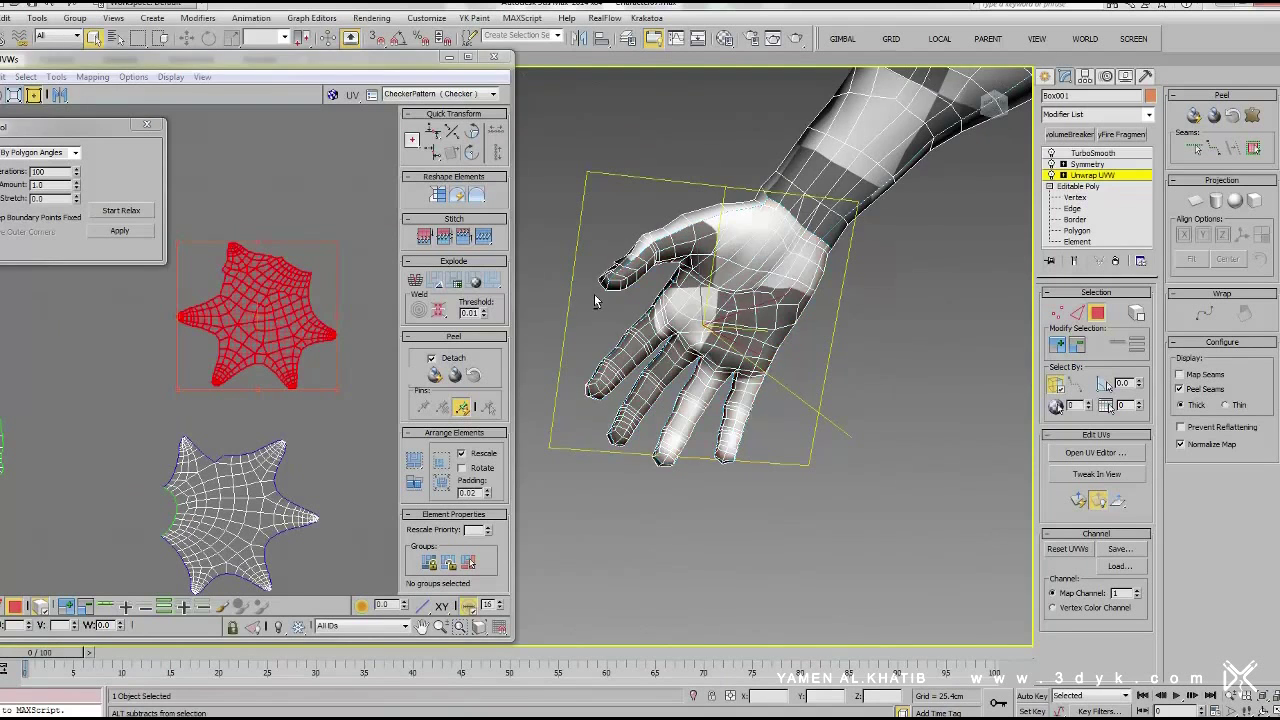
click(121, 211)
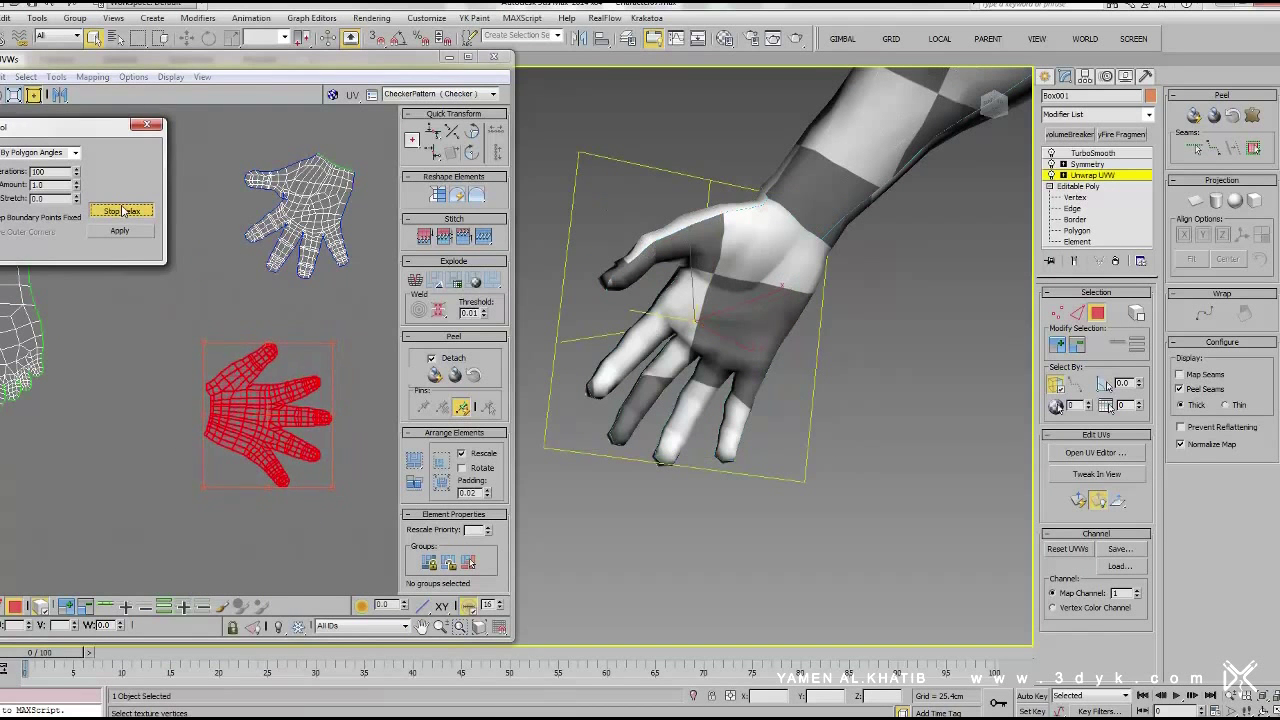
click(121, 211)
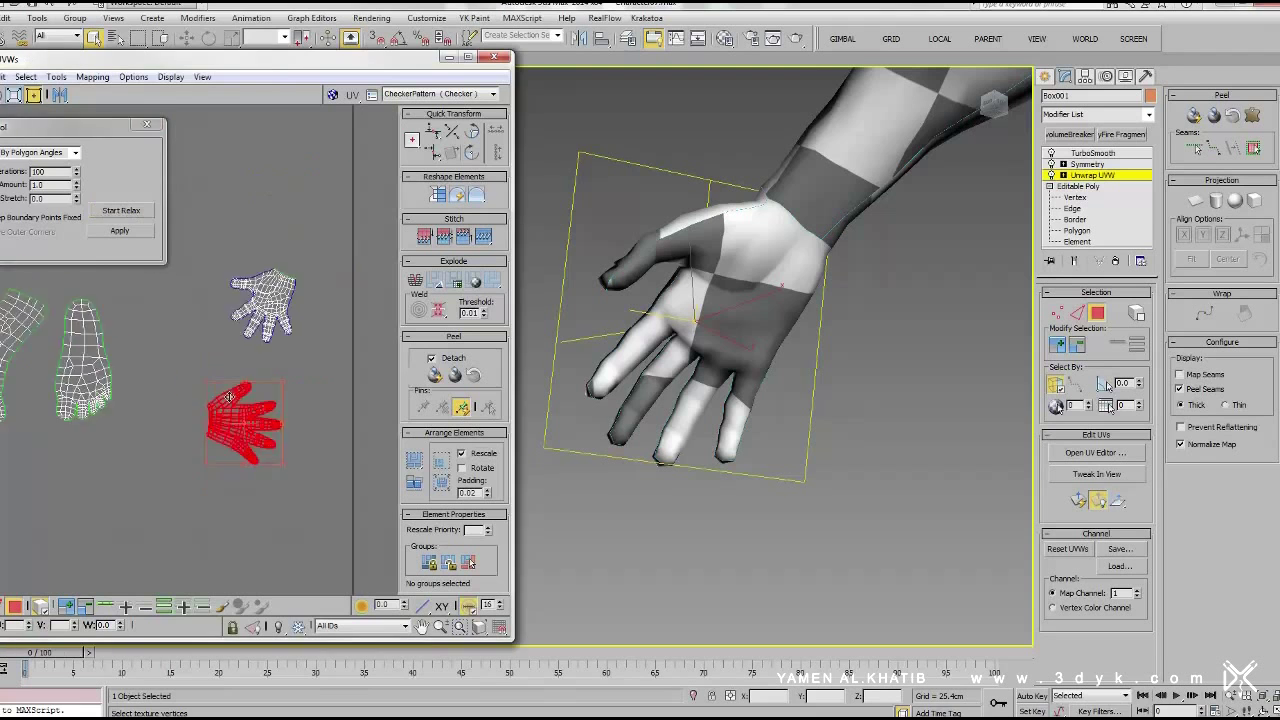
scroll(300, 330, down, 3)
scroll(215, 368, up, 2)
Pack all UV islands, then pick out the torso and head islands
click(414, 459)
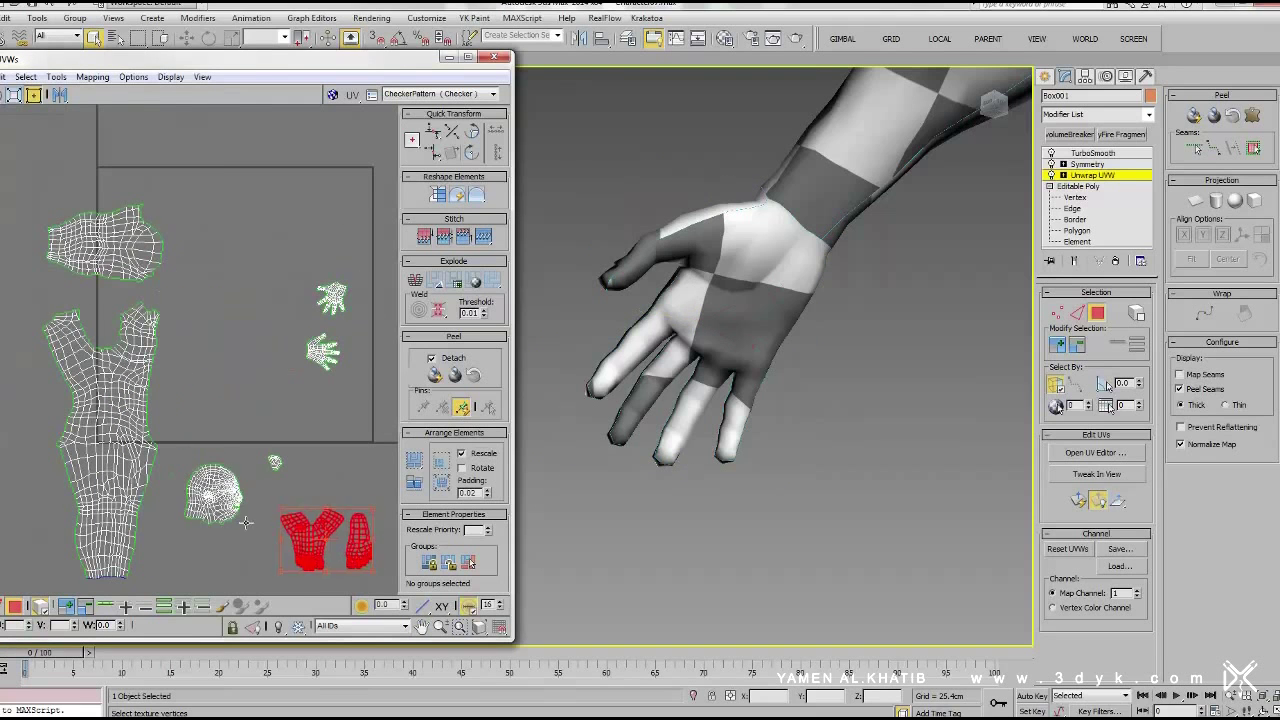
scroll(705, 370, down, 3)
scroll(705, 370, down, 3)
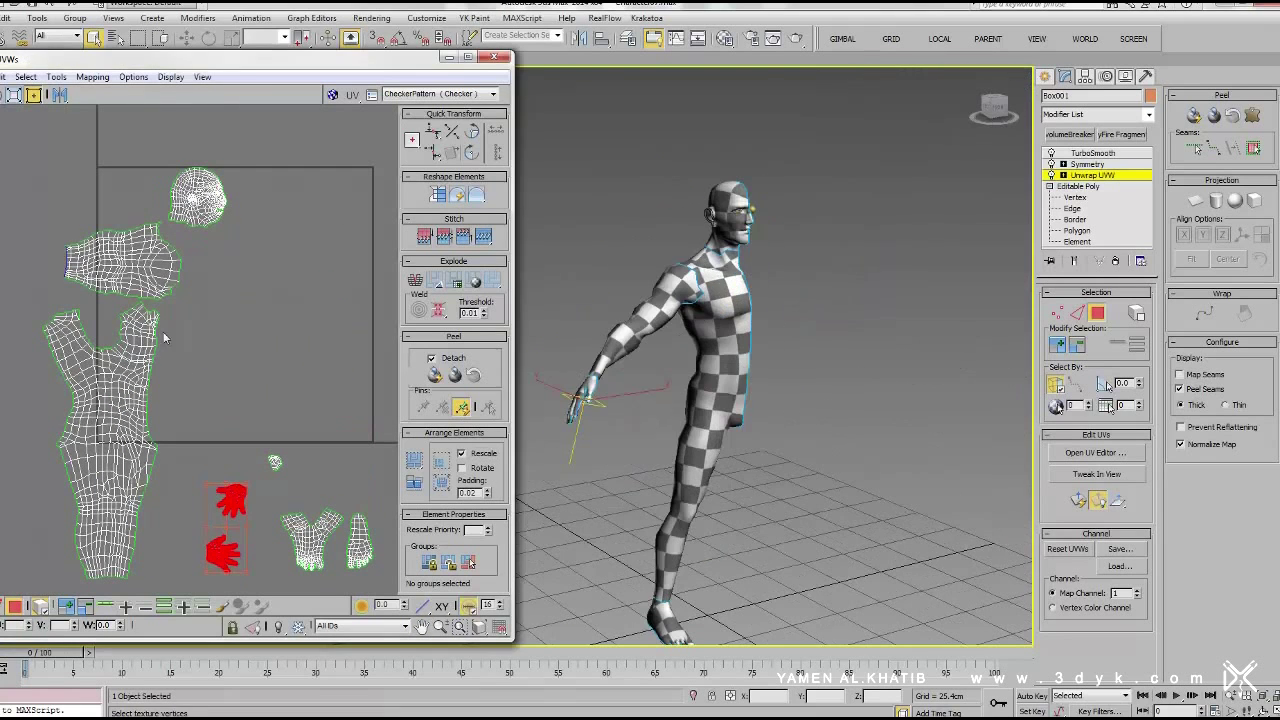
click(200, 270)
click(250, 325)
scroll(250, 325, up, 3)
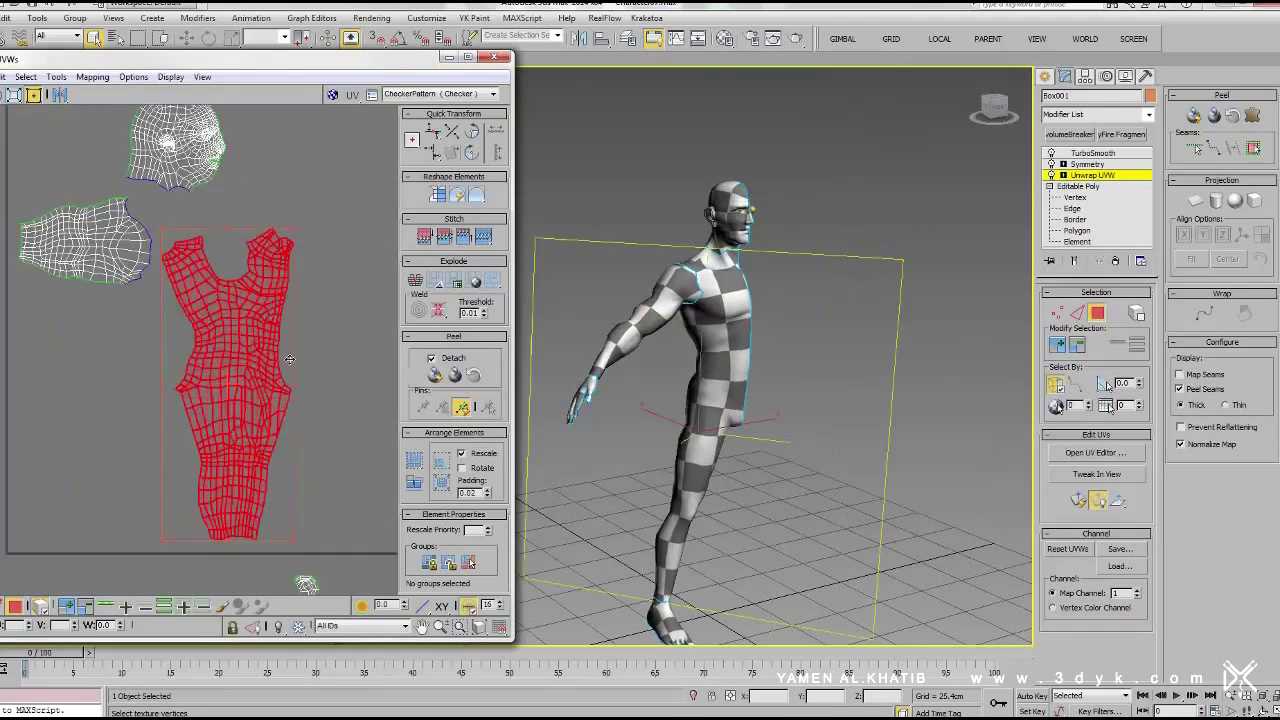
click(250, 210)
scroll(150, 240, up, 3)
Align the torso's centre-seam vertices and relax them
key(1)
scroll(346, 123, up, 3)
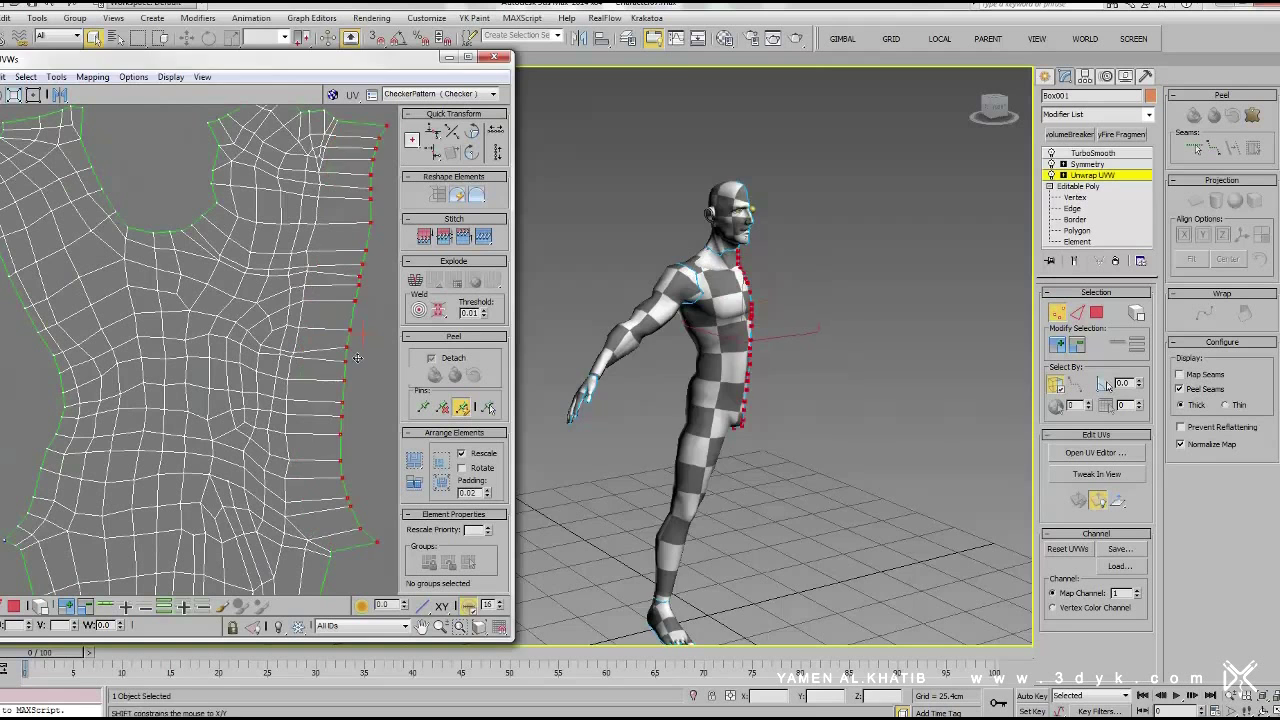
key(z)
scroll(389, 198, down, 2)
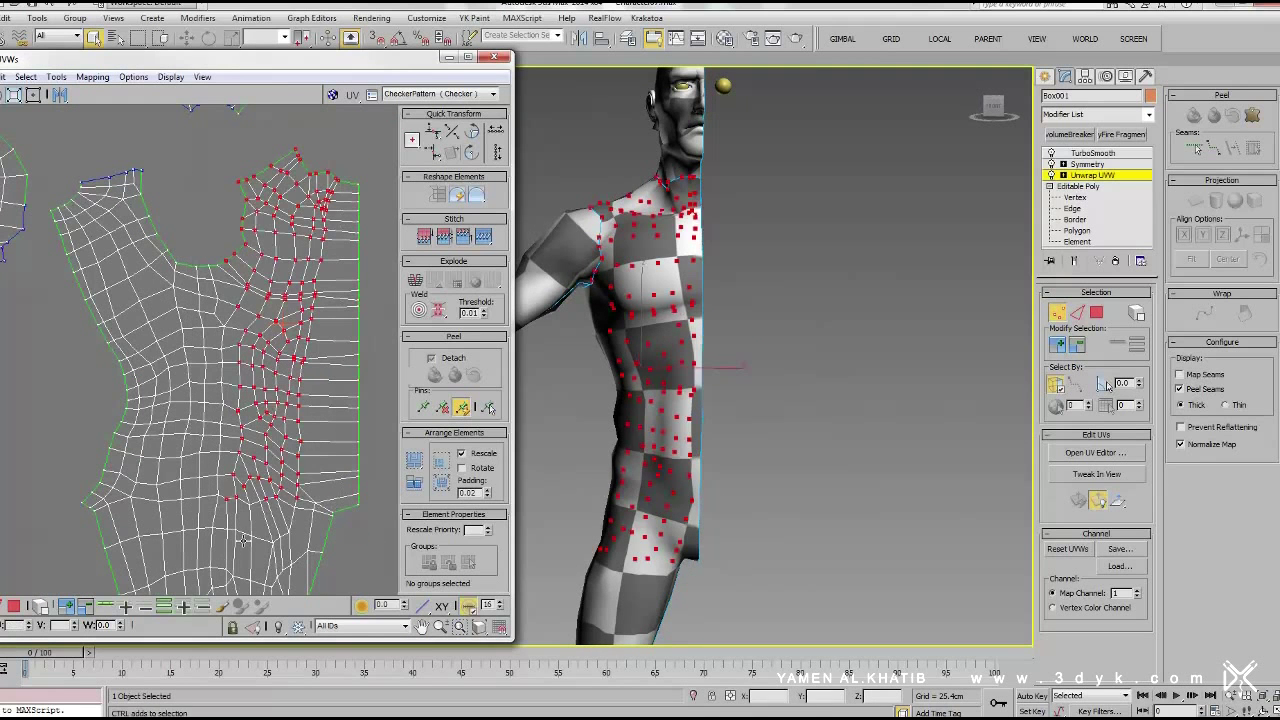
middle_drag(415, 543, 397, 493)
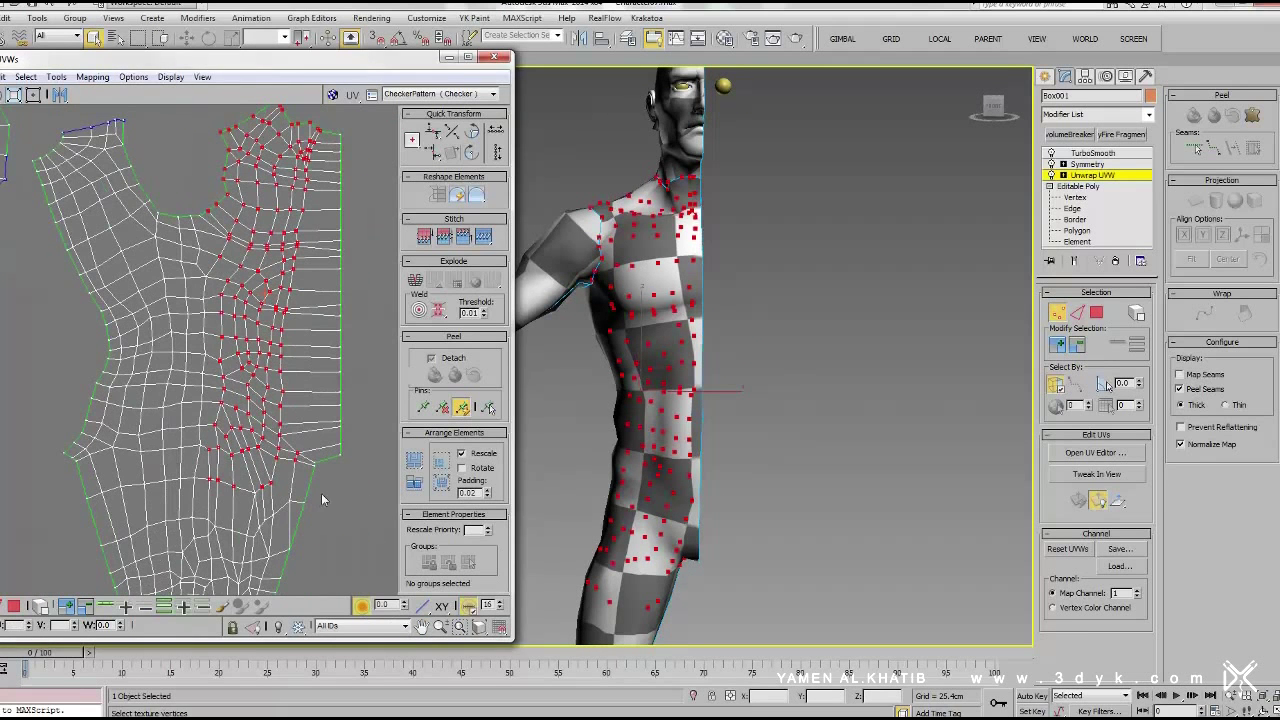
click(56, 77)
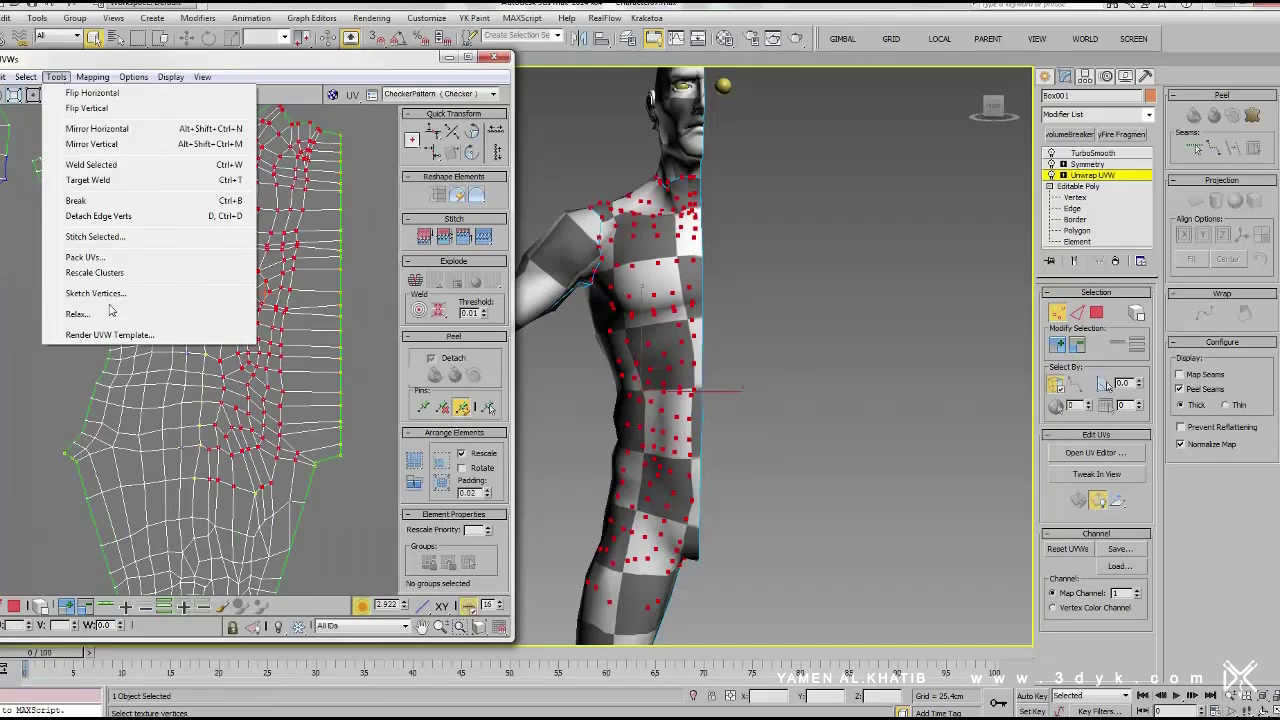
click(110, 313)
click(120, 175)
click(120, 175)
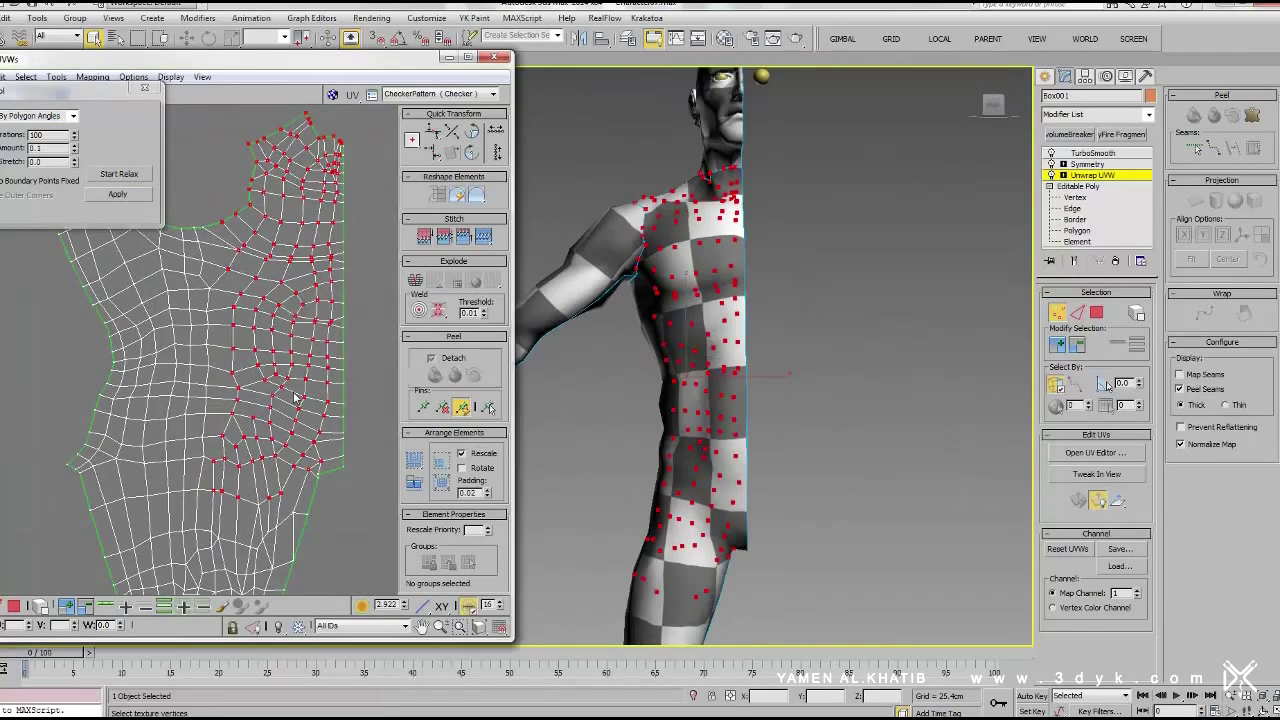
Marquee-select the face island's centre-seam vertices from the face edge down to the chin
middle_drag(296, 398, 267, 273)
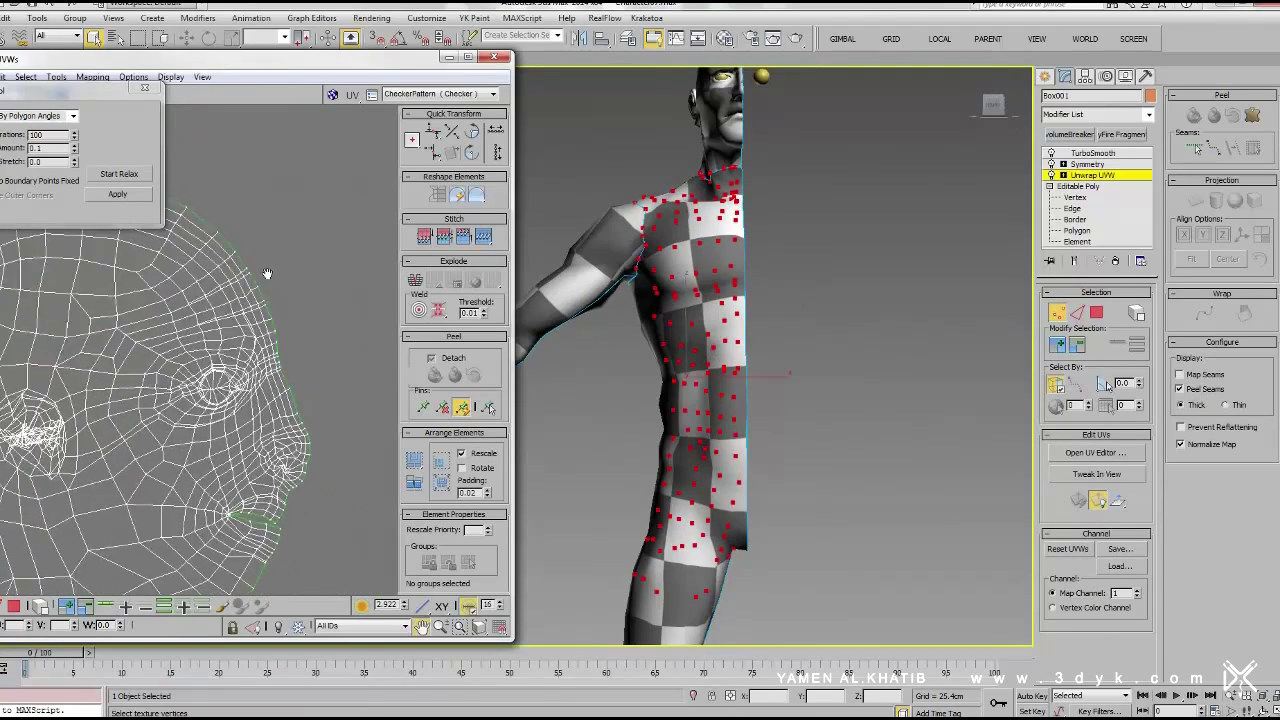
scroll(713, 358, up, 5)
scroll(342, 311, up, 3)
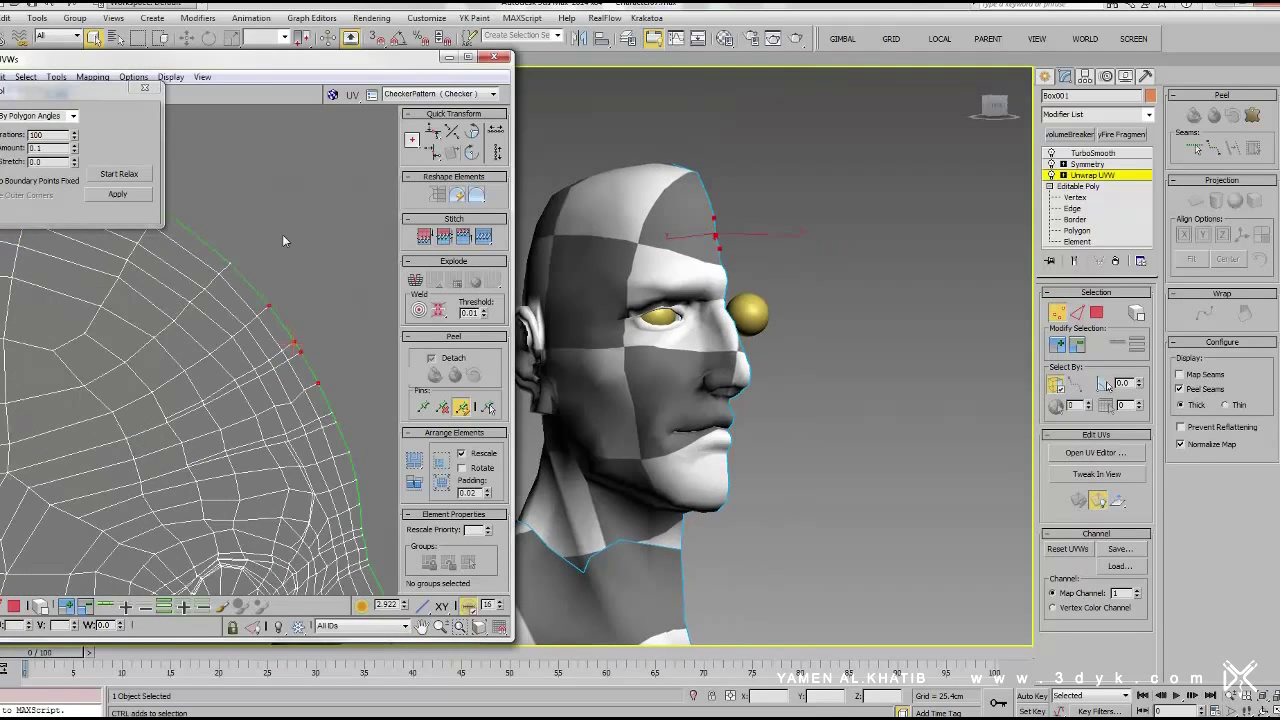
scroll(282, 240, up, 3)
drag(292, 268, 266, 331)
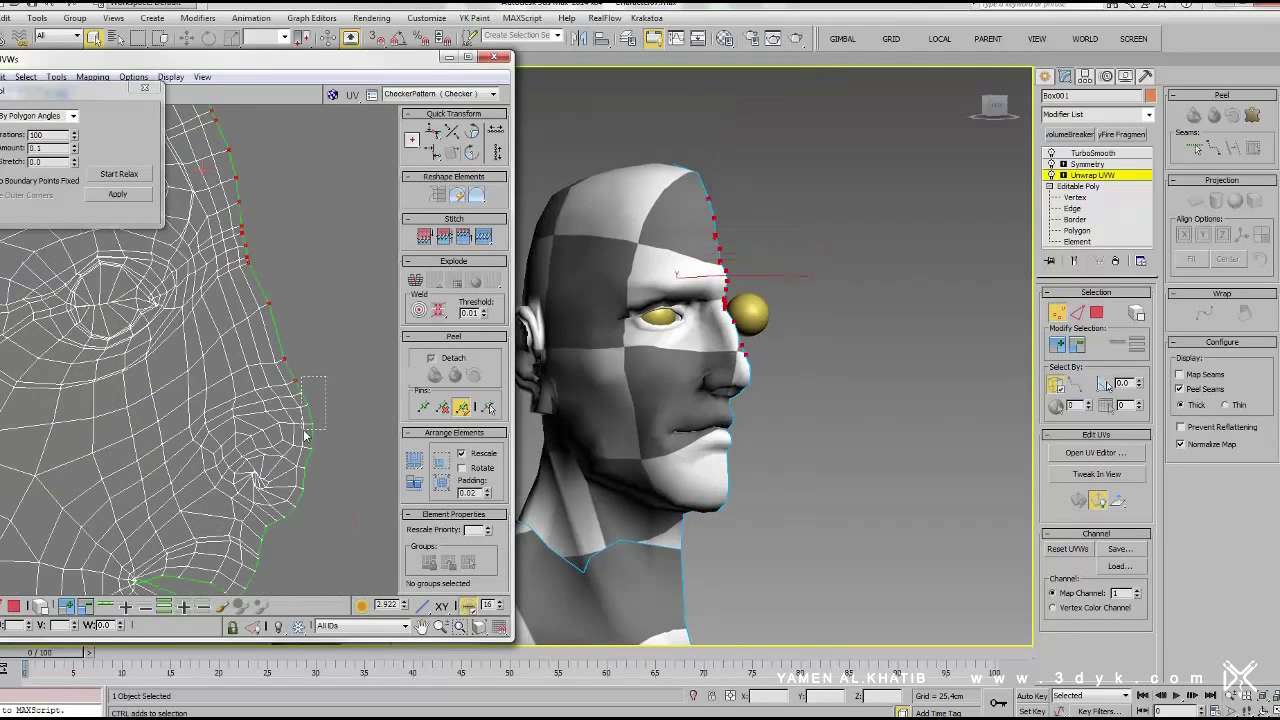
drag(300, 503, 293, 431)
scroll(300, 440, up, 2)
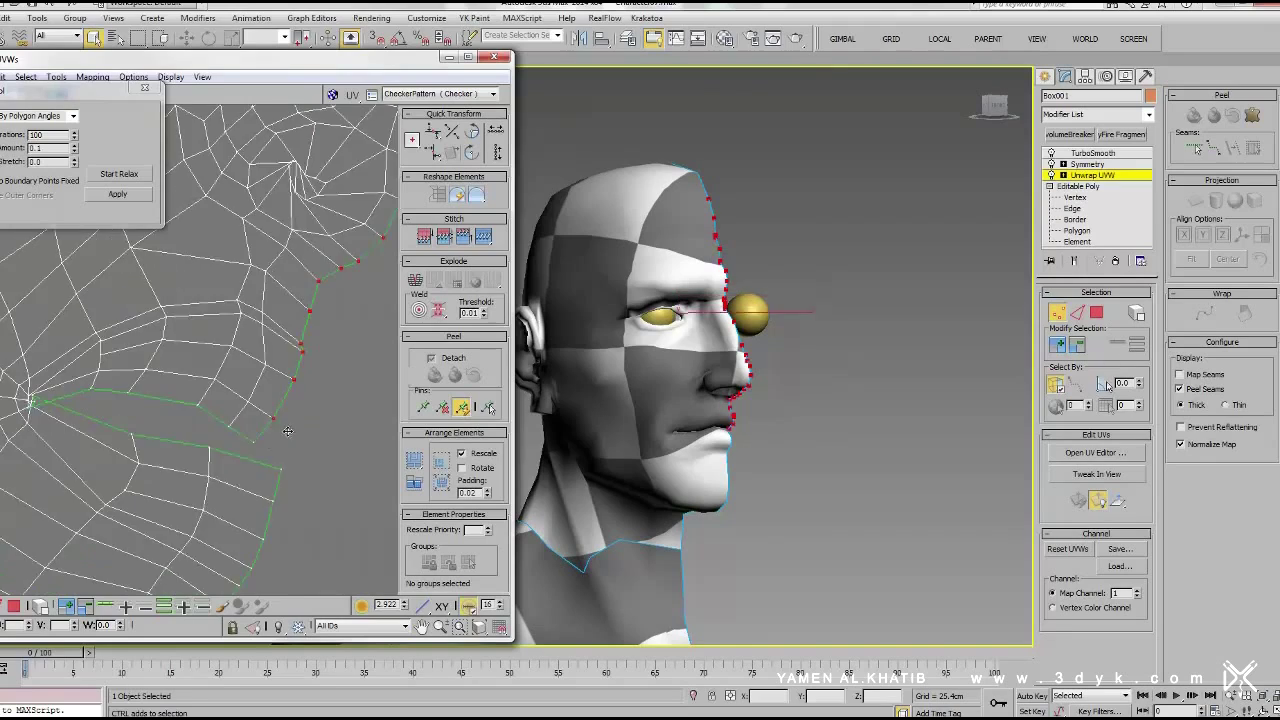
scroll(315, 423, up, 2)
scroll(315, 423, down, 4)
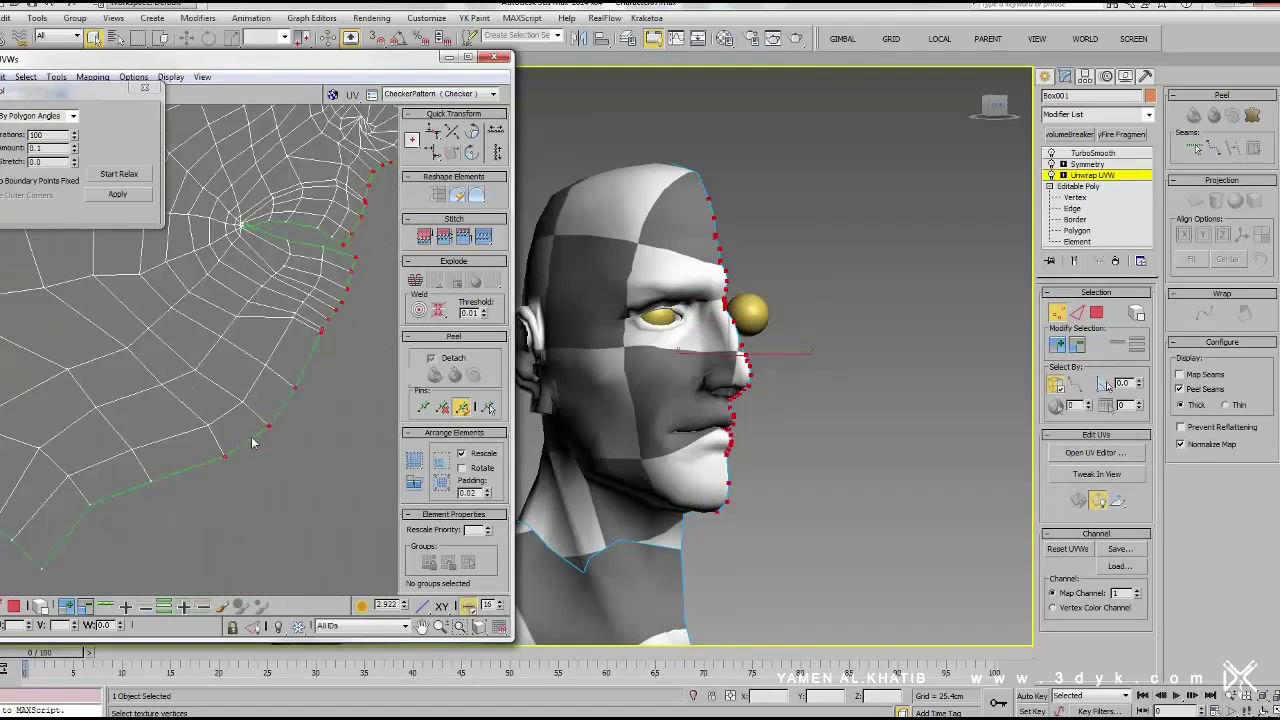
Relax all the face island's vertices, then nudge a vertex near the nose
key(ctrl+a)
click(128, 175)
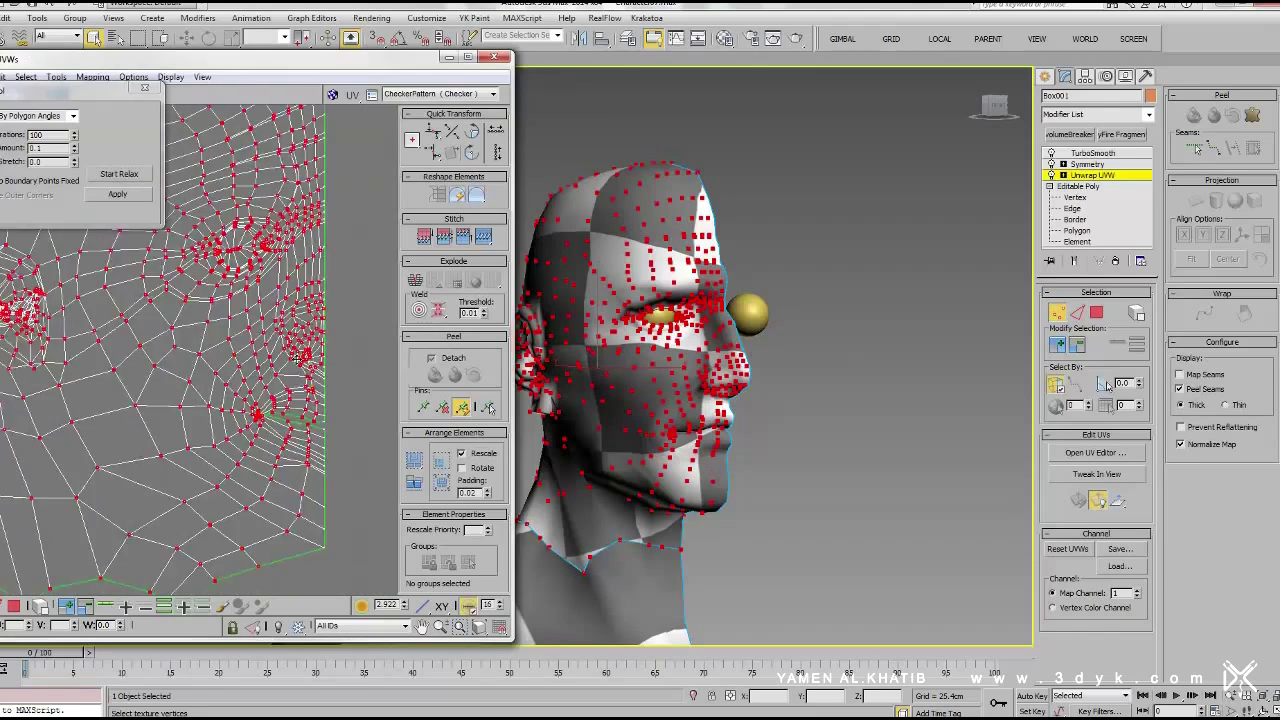
click(120, 175)
click(257, 428)
scroll(268, 420, up, 4)
drag(287, 507, 322, 422)
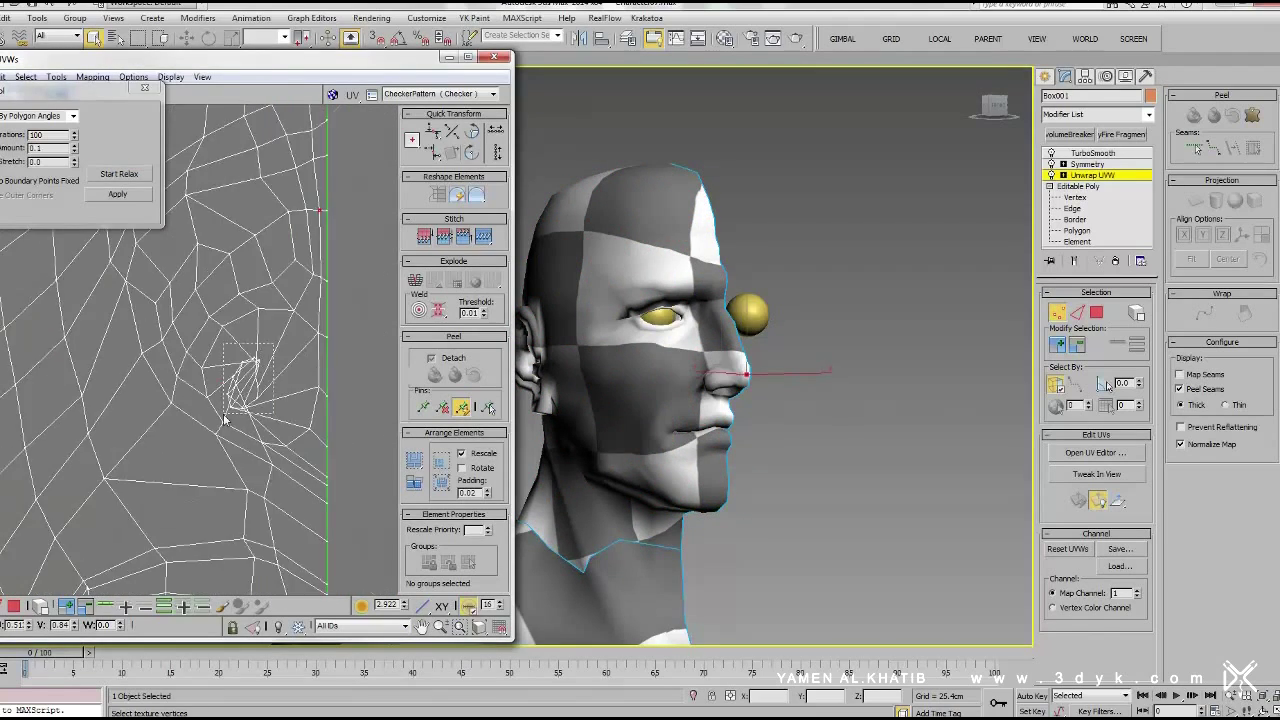
Relax the folded ear vertex cluster with raised Stretch using Relax By Edge Angles
drag(515, 372, 977, 372)
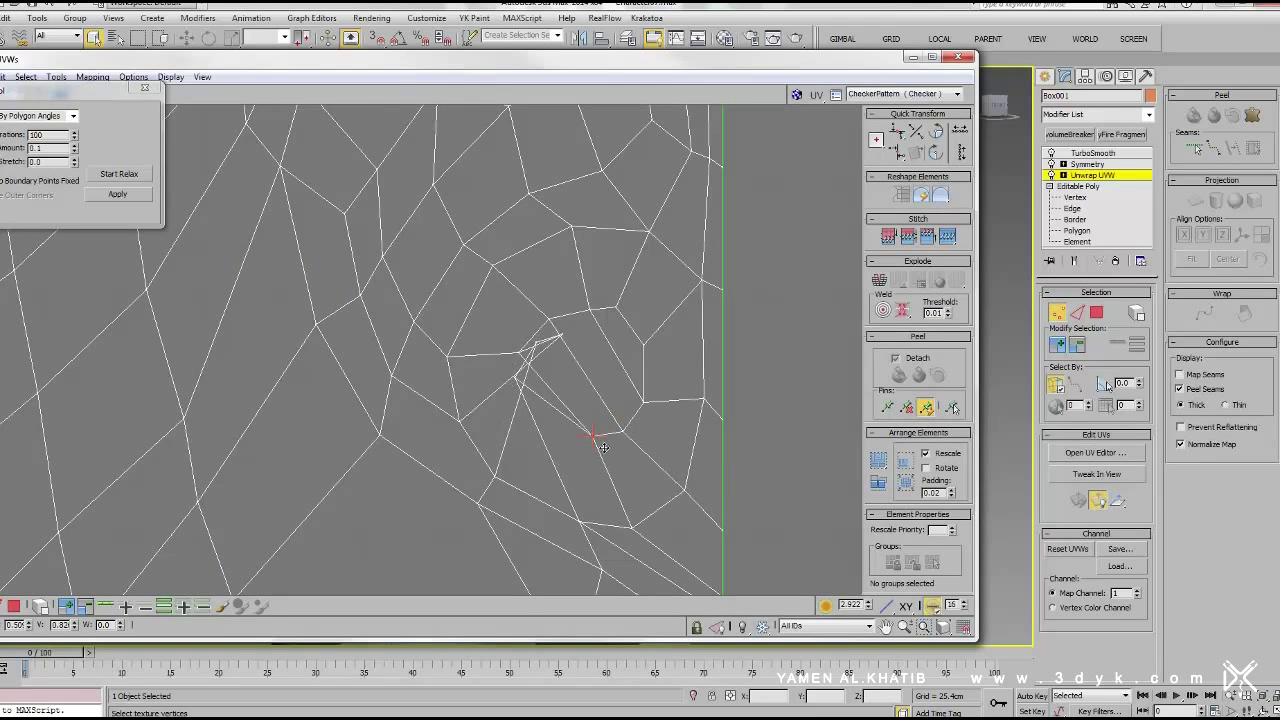
middle_drag(541, 431, 493, 364)
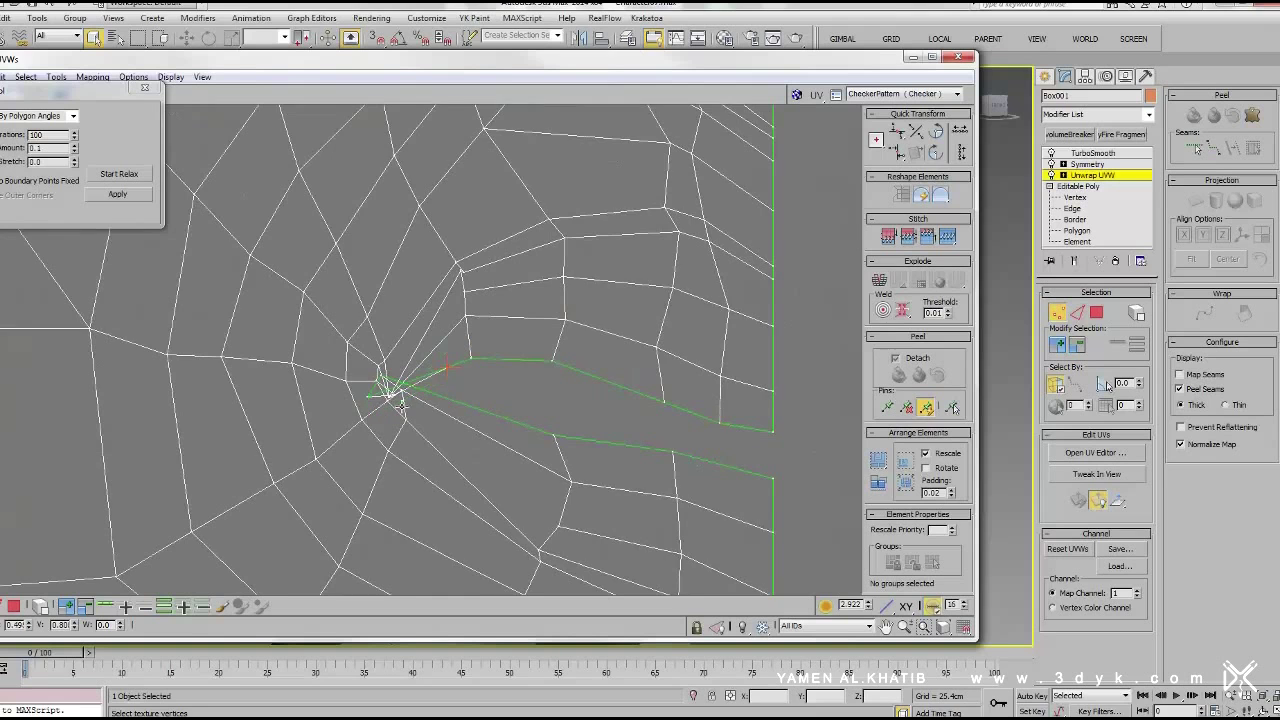
scroll(401, 405, up, 2)
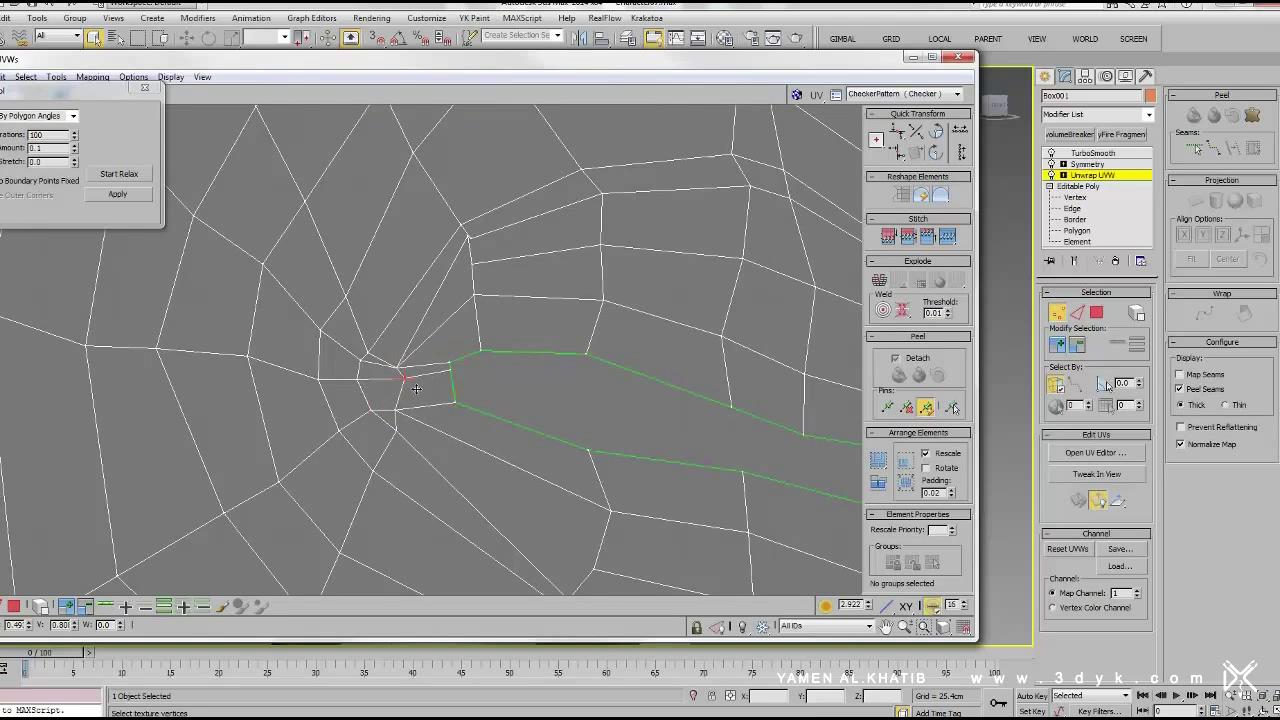
scroll(442, 378, down, 3)
drag(404, 119, 236, 584)
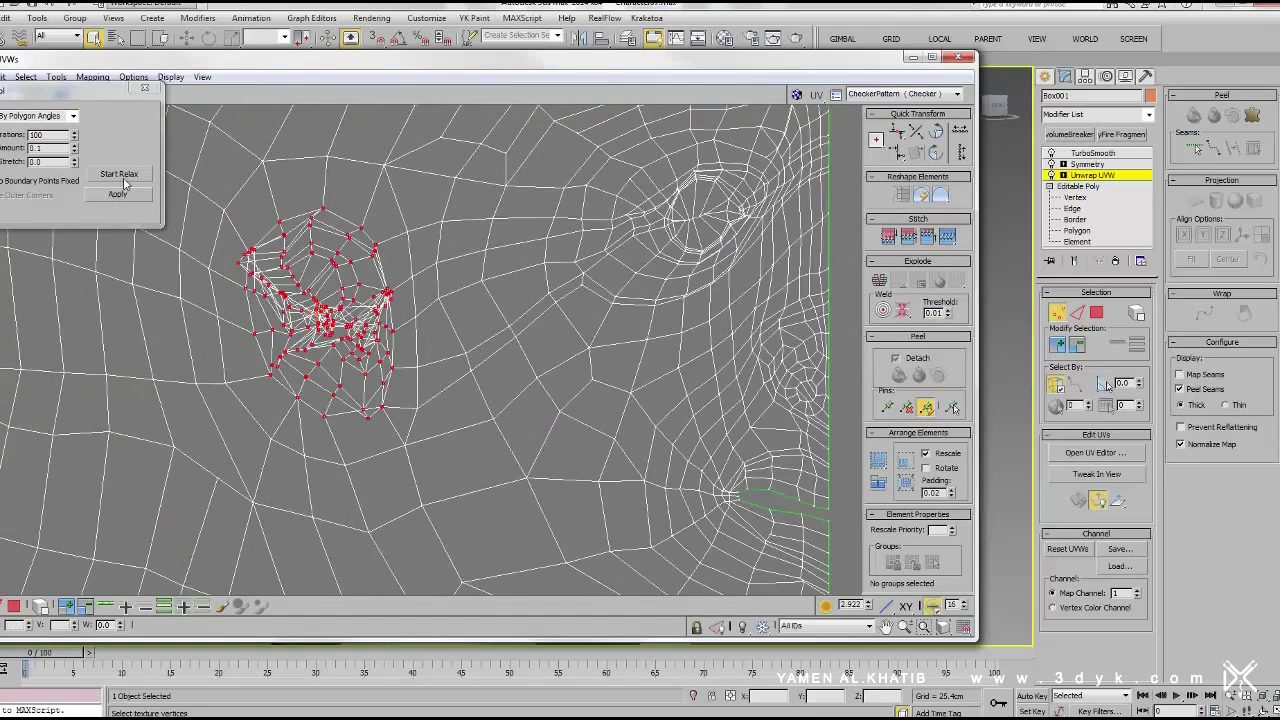
click(119, 174)
drag(86, 160, 86, 150)
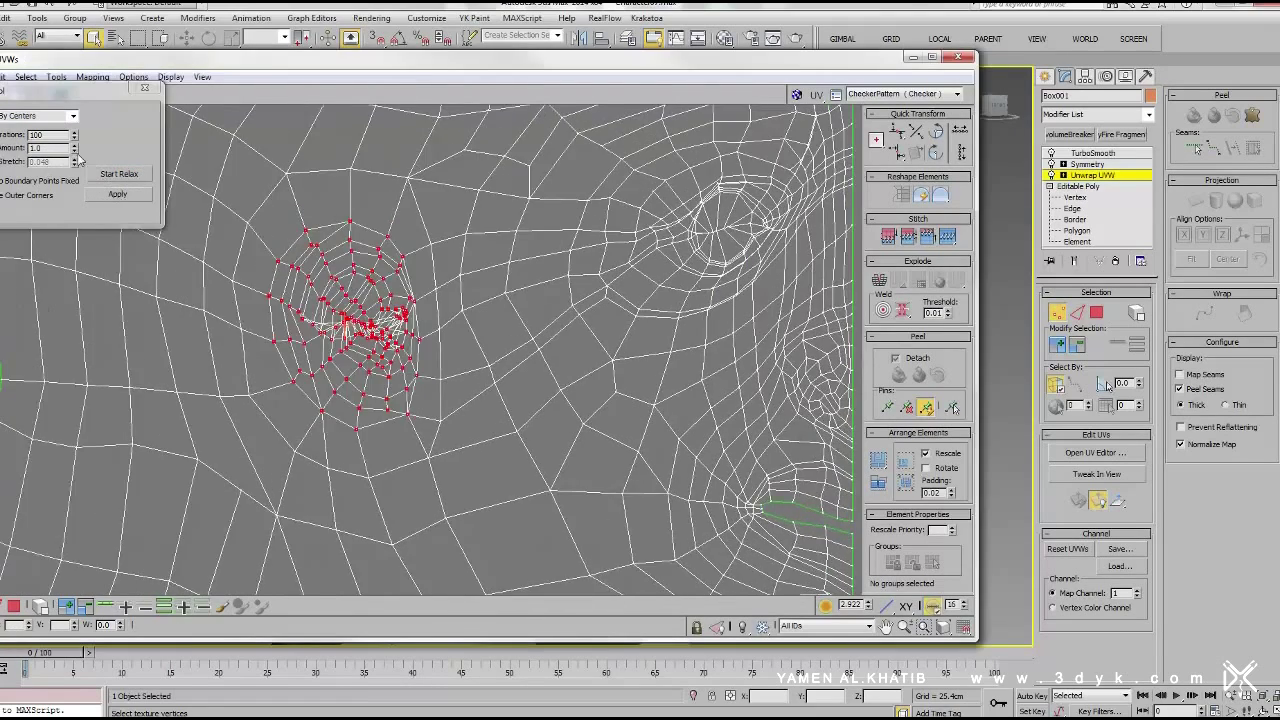
scroll(340, 300, up, 3)
click(75, 159)
click(40, 183)
click(499, 355)
scroll(366, 218, up, 2)
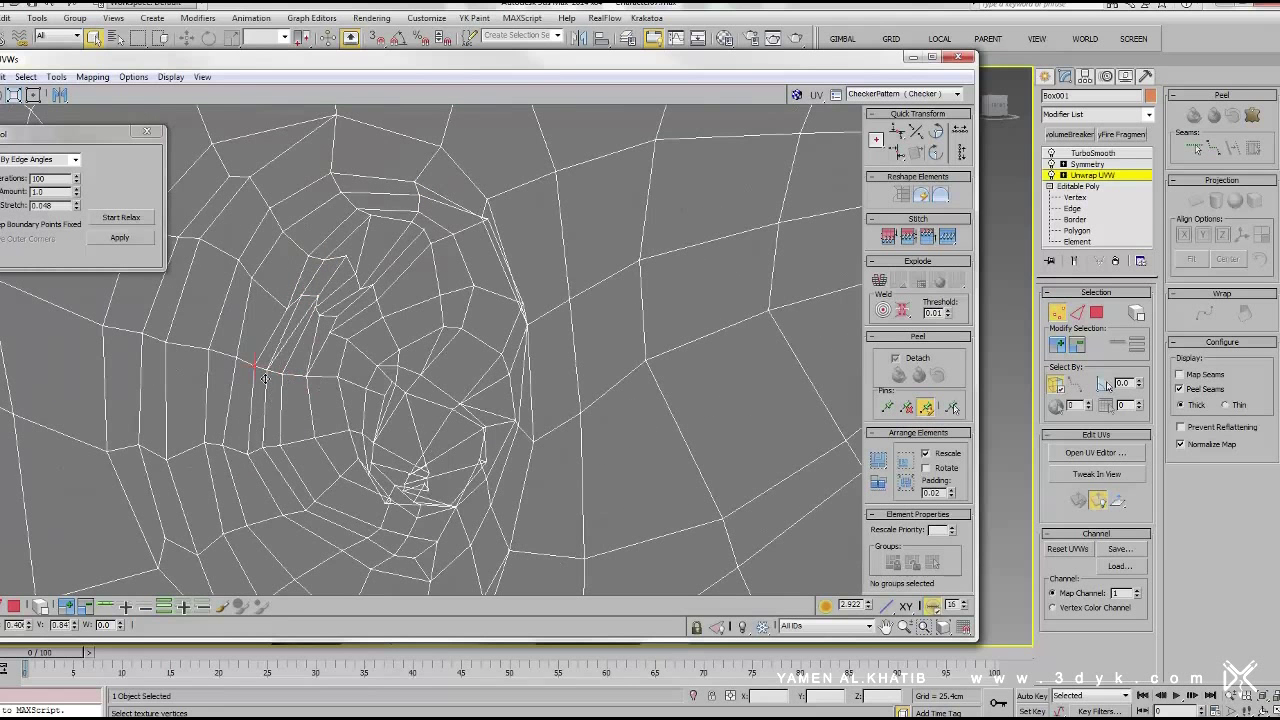
Select the crossing ear-loop vertices and pull them right to untangle the overlapping faces
scroll(396, 368, up, 2)
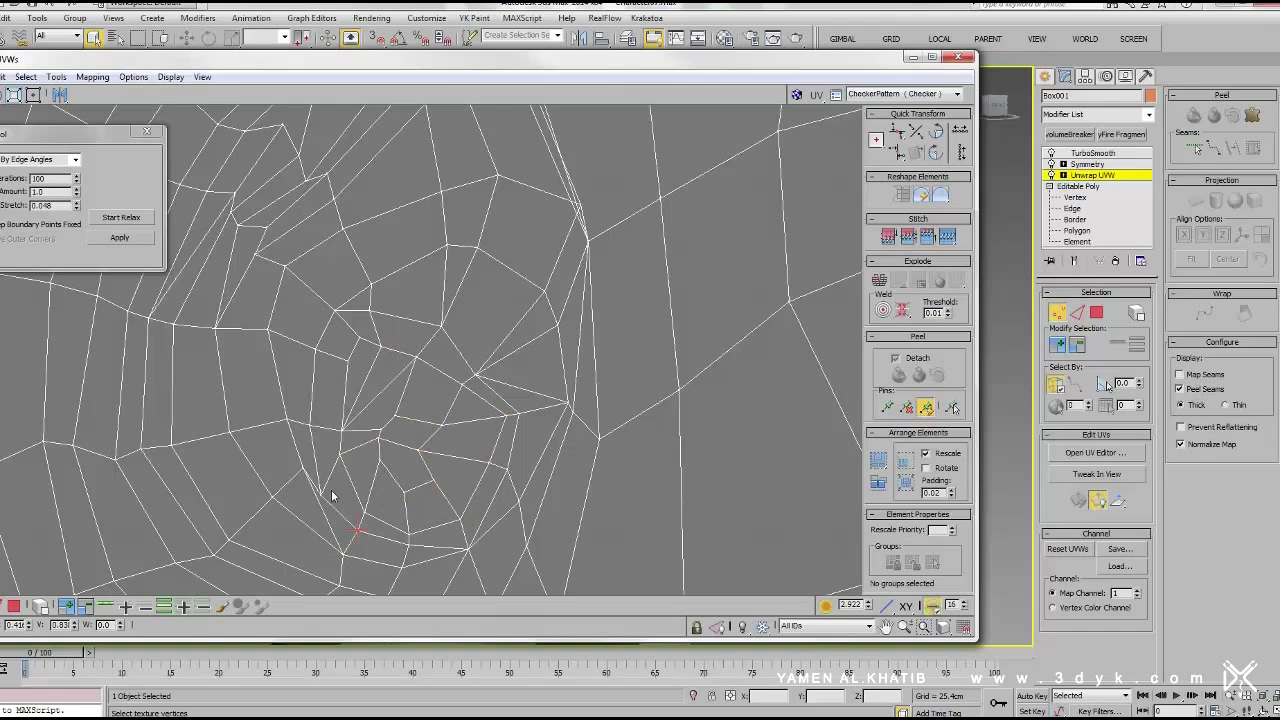
scroll(332, 496, down, 3)
scroll(430, 400, up, 3)
scroll(400, 250, down, 3)
scroll(492, 356, up, 3)
scroll(492, 356, up, 2)
scroll(536, 384, up, 2)
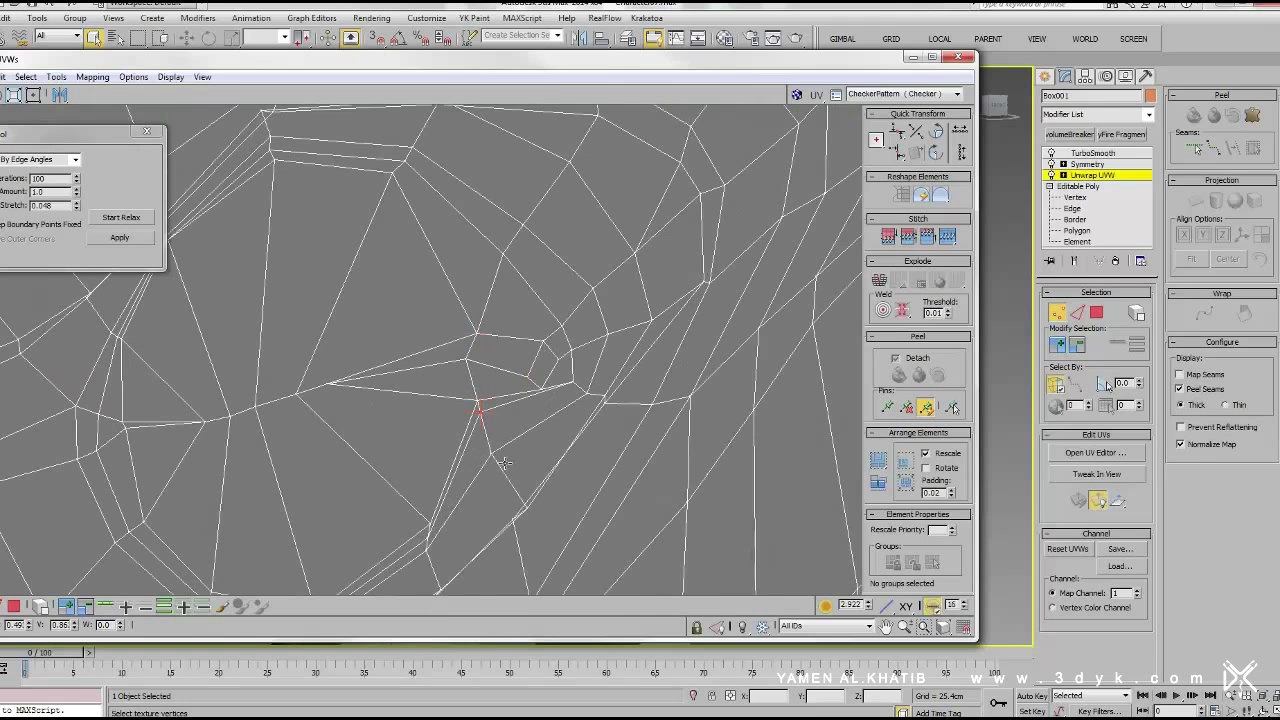
drag(540, 323, 485, 407)
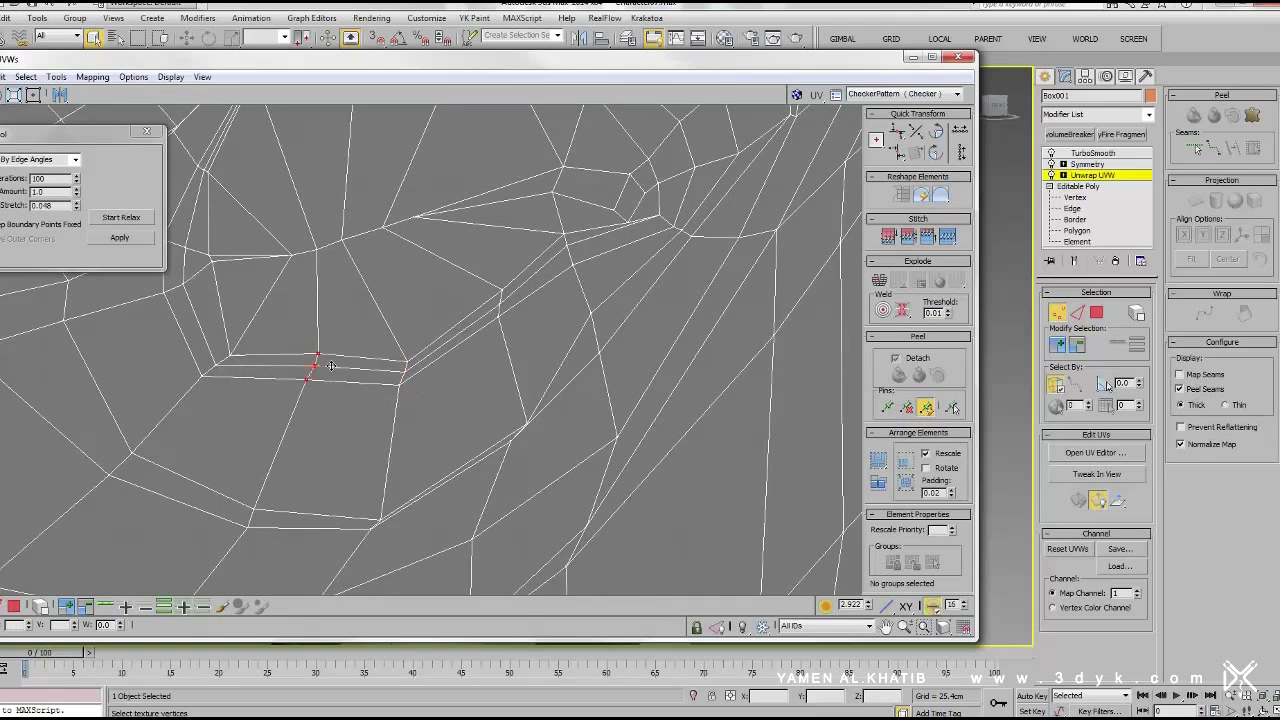
scroll(320, 385, down, 1)
scroll(344, 278, down, 1)
drag(465, 282, 607, 277)
Pan and zoom across the UV layout to inspect the hand seams, then select the leg island
middle_drag(512, 498, 560, 488)
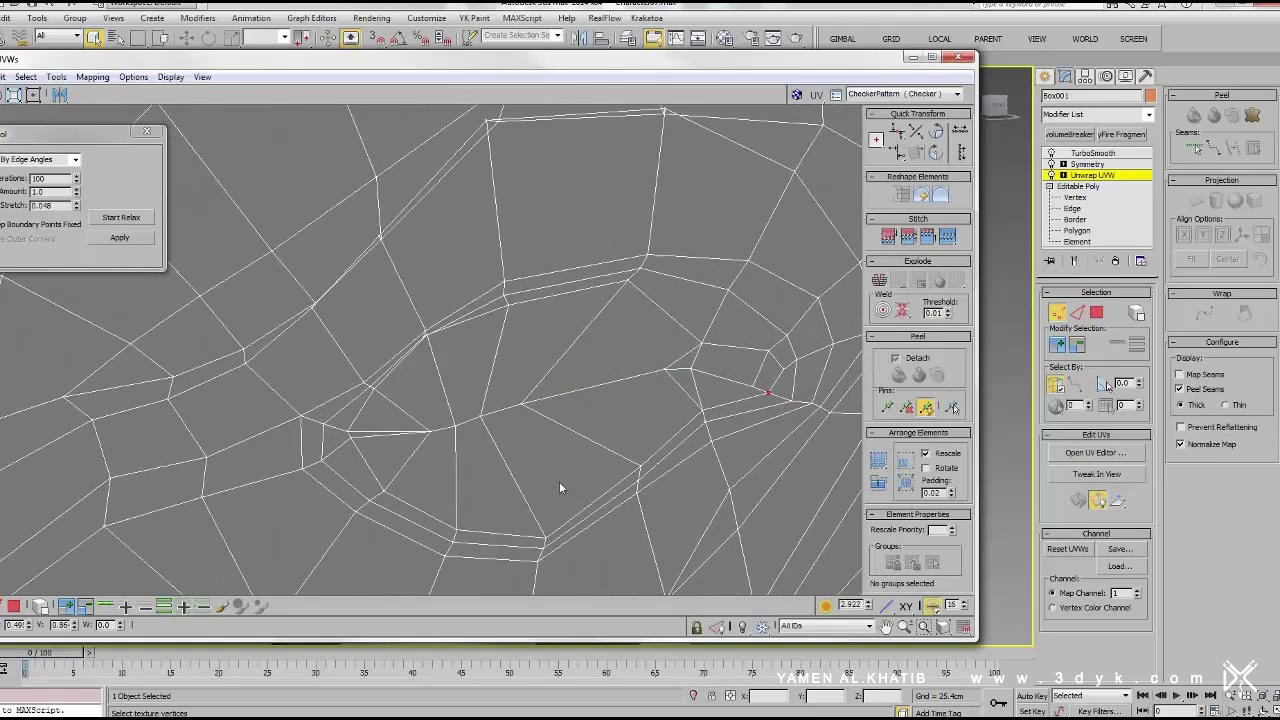
scroll(670, 297, down, 1)
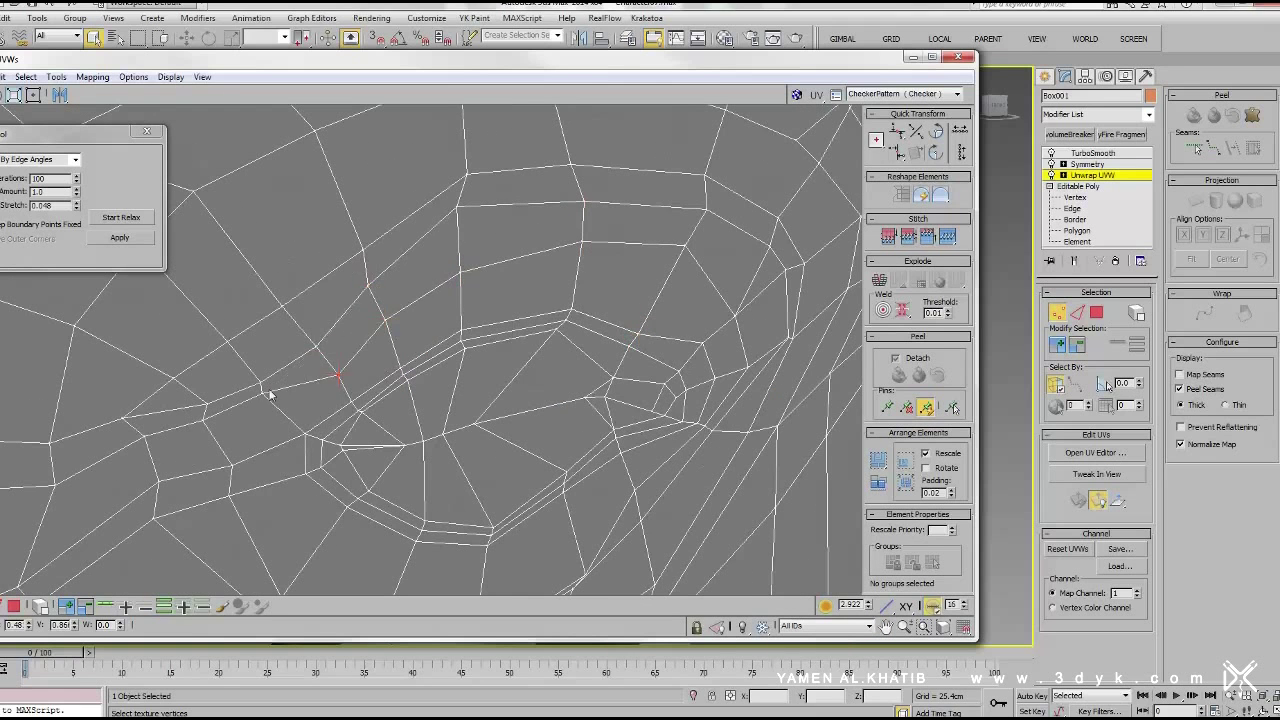
scroll(270, 395, up, 1)
middle_drag(437, 380, 614, 191)
scroll(614, 191, up, 1)
middle_drag(560, 386, 628, 414)
scroll(628, 414, down, 2)
scroll(620, 380, down, 2)
scroll(610, 300, down, 3)
scroll(605, 255, down, 3)
middle_drag(605, 262, 552, 386)
scroll(486, 287, up, 3)
scroll(471, 271, up, 4)
scroll(522, 380, up, 2)
scroll(522, 380, down, 5)
scroll(515, 361, up, 4)
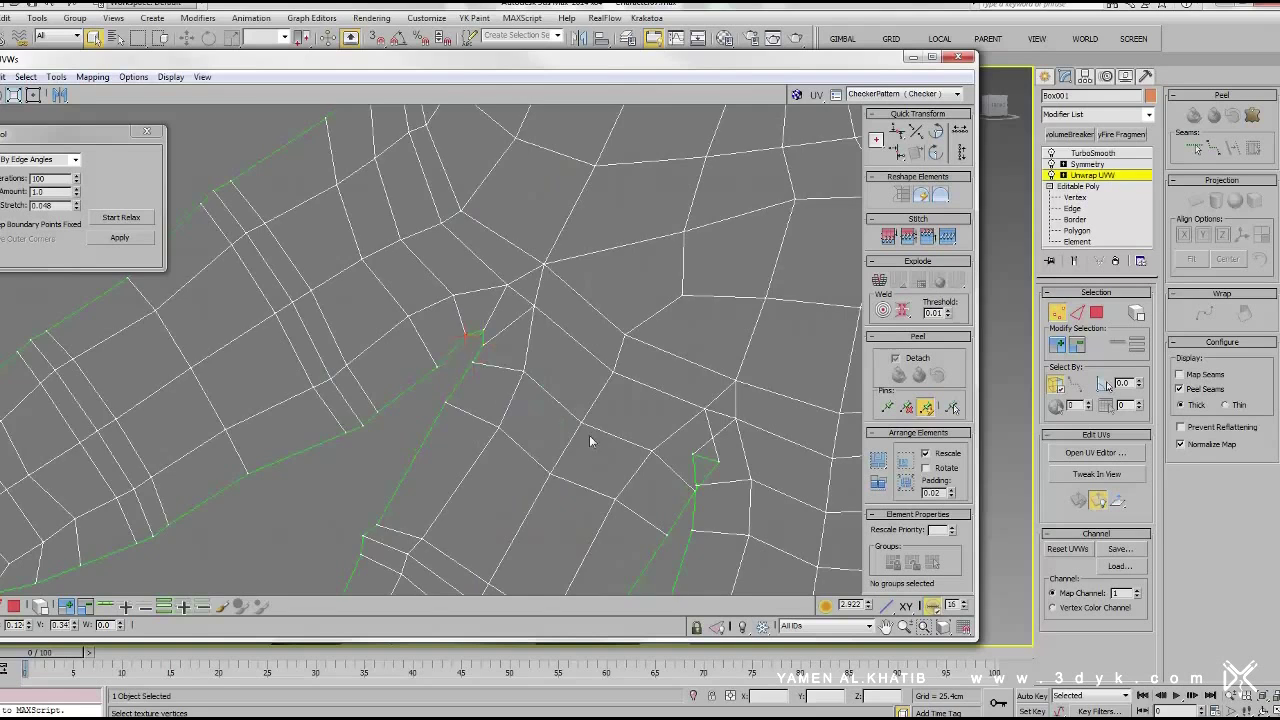
scroll(597, 321, up, 2)
scroll(628, 285, down, 4)
scroll(548, 322, up, 4)
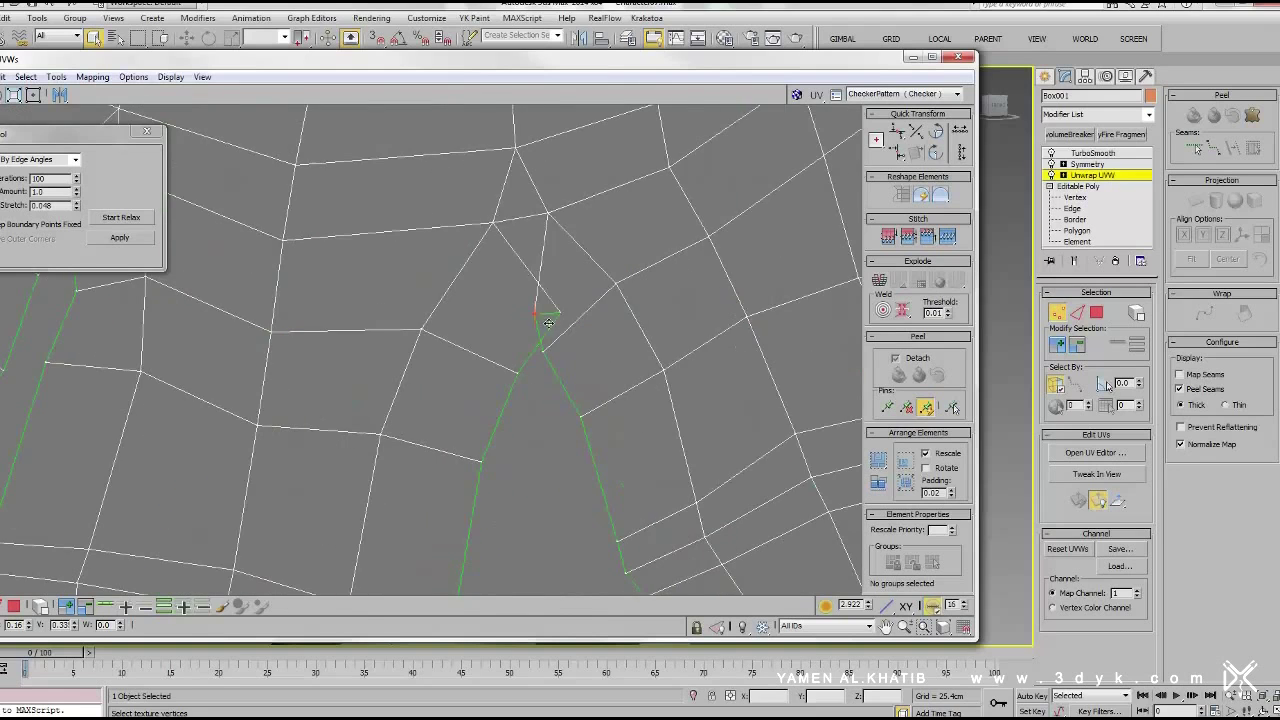
scroll(565, 360, down, 5)
scroll(600, 345, down, 3)
scroll(657, 329, down, 2)
click(595, 430)
Drag the leg UV island up so it sits against the torso island
drag(595, 430, 385, 190)
scroll(500, 334, up, 3)
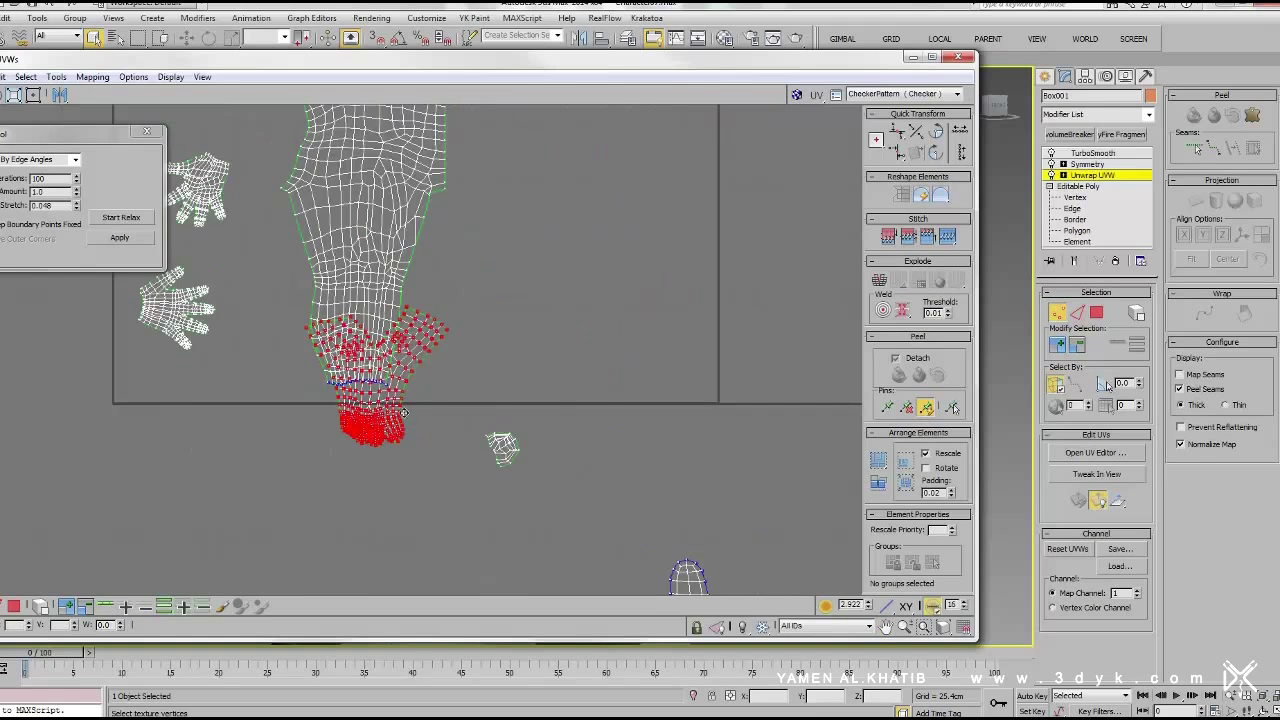
scroll(500, 334, up, 3)
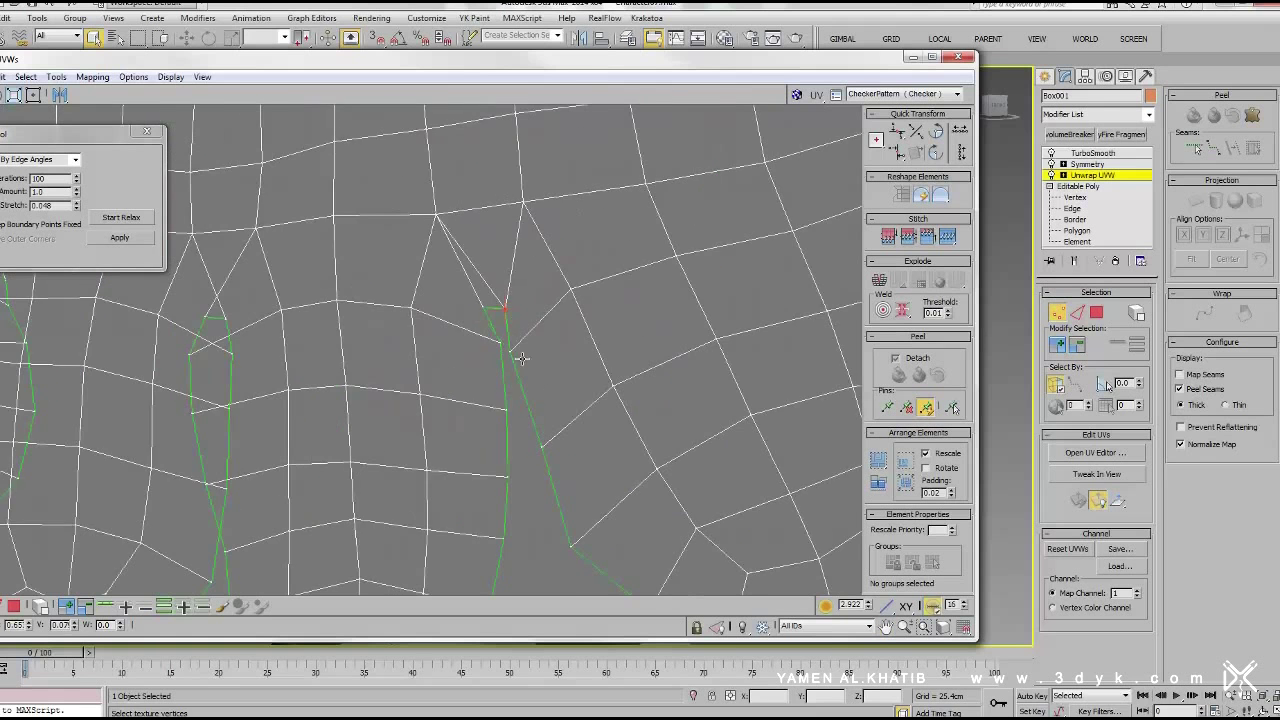
scroll(423, 292, up, 2)
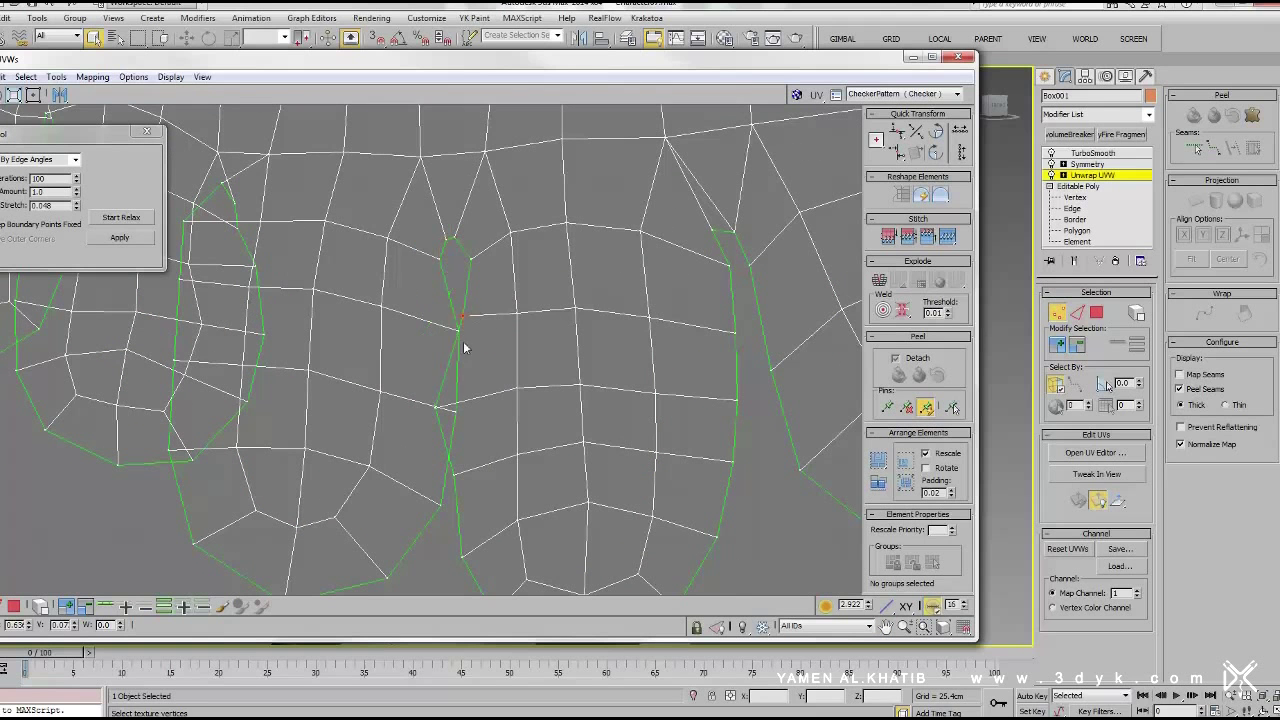
scroll(473, 414, down, 2)
Follow the green seams up the leg-area island, checking each seam vertex
middle_drag(473, 414, 551, 258)
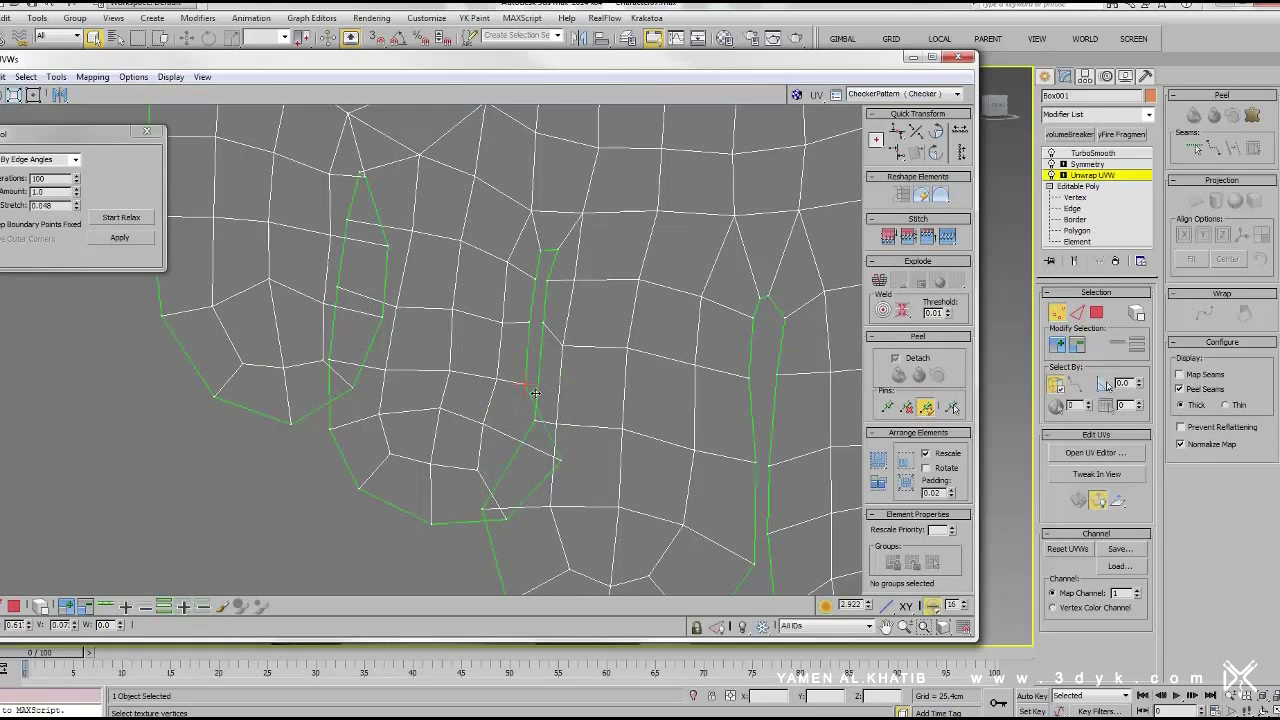
middle_drag(397, 376, 501, 259)
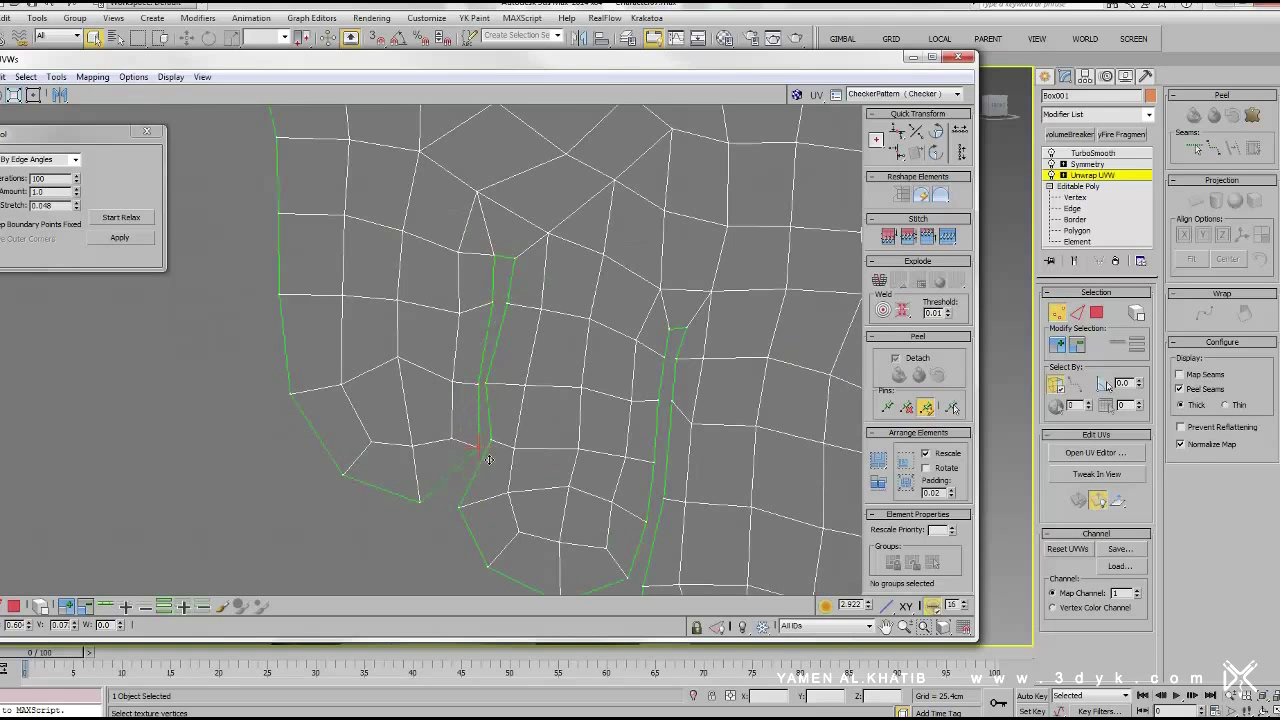
scroll(489, 459, down, 3)
scroll(546, 507, down, 3)
scroll(546, 507, down, 3)
scroll(510, 226, down, 2)
scroll(510, 226, up, 5)
scroll(600, 260, up, 3)
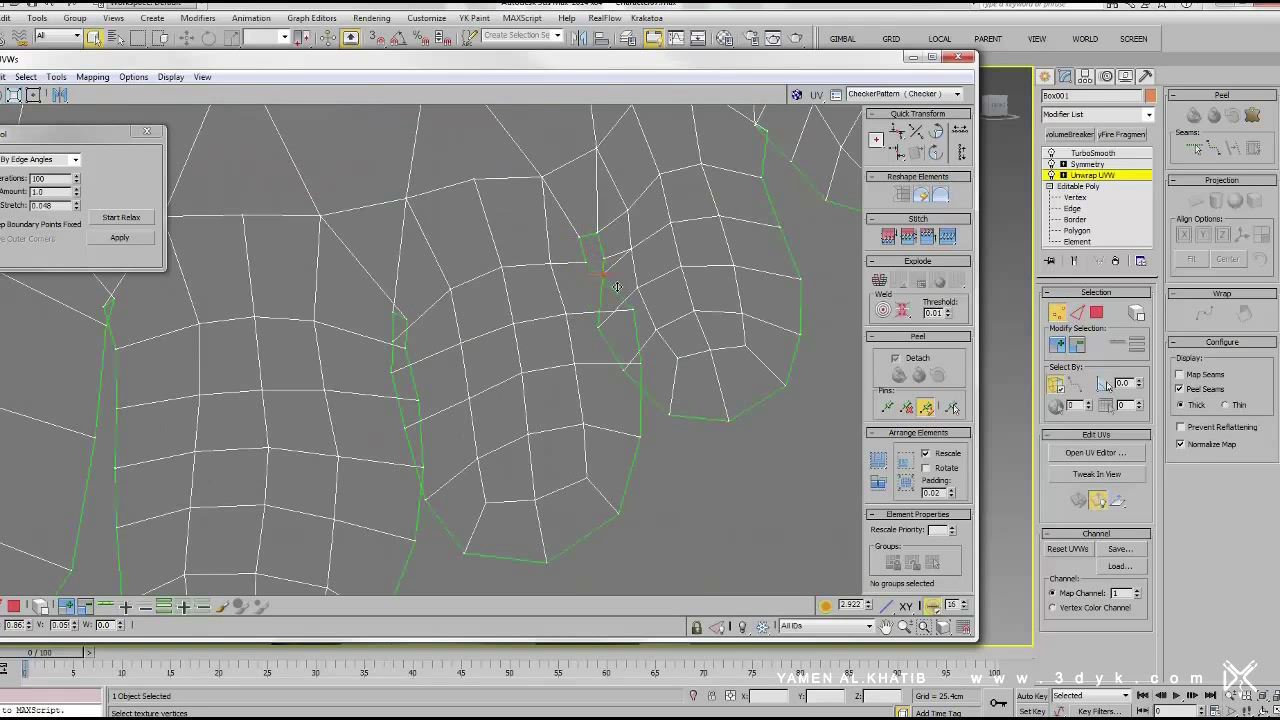
mouse_move(591, 365)
middle_down()
mouse_move(650, 237)
mouse_move(429, 259)
middle_up()
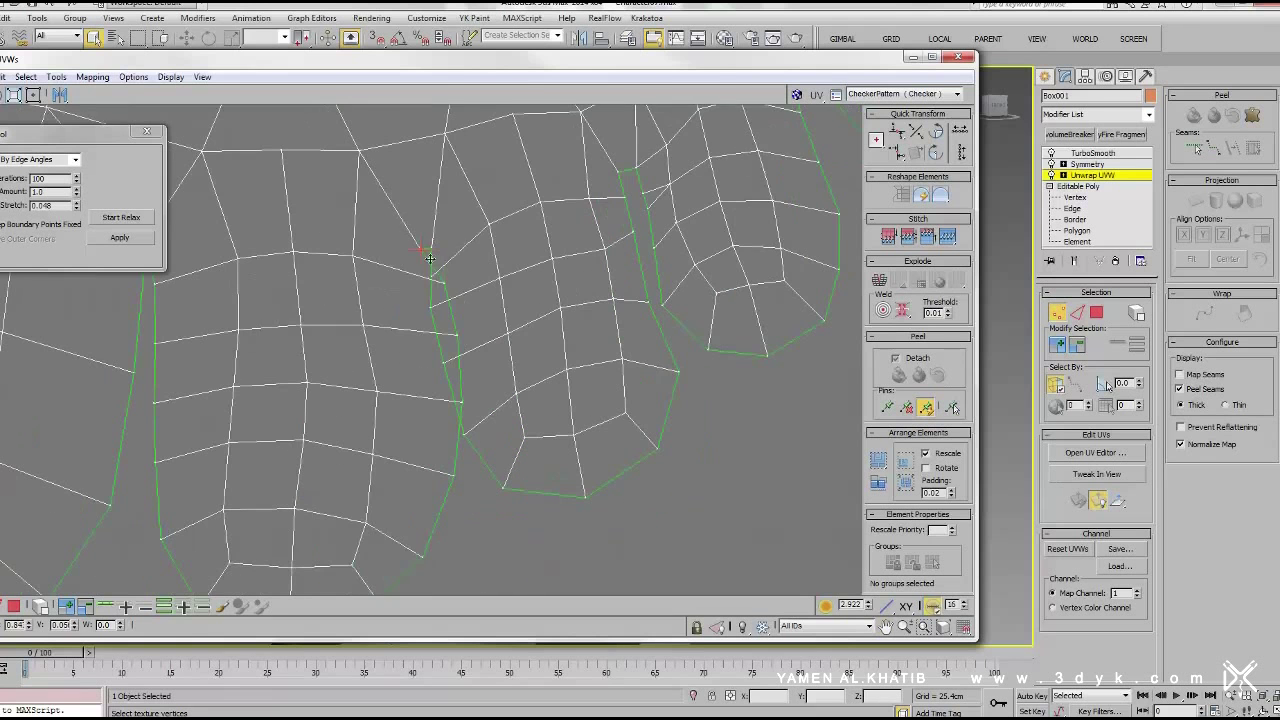
scroll(565, 337, up, 3)
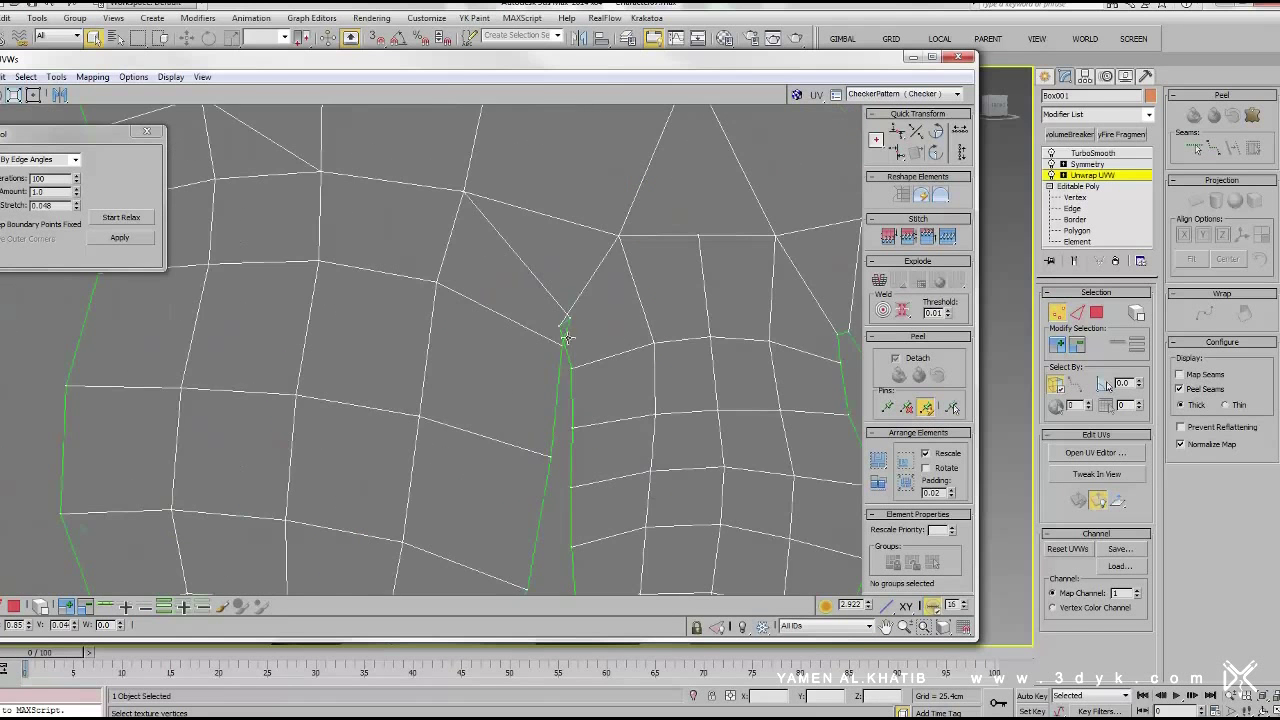
scroll(586, 324, down, 5)
Bring the small separate UV island into view and move it up toward the head island
middle_drag(263, 437, 429, 466)
scroll(557, 277, up, 4)
scroll(430, 358, down, 1)
scroll(430, 358, down, 3)
scroll(400, 280, down, 3)
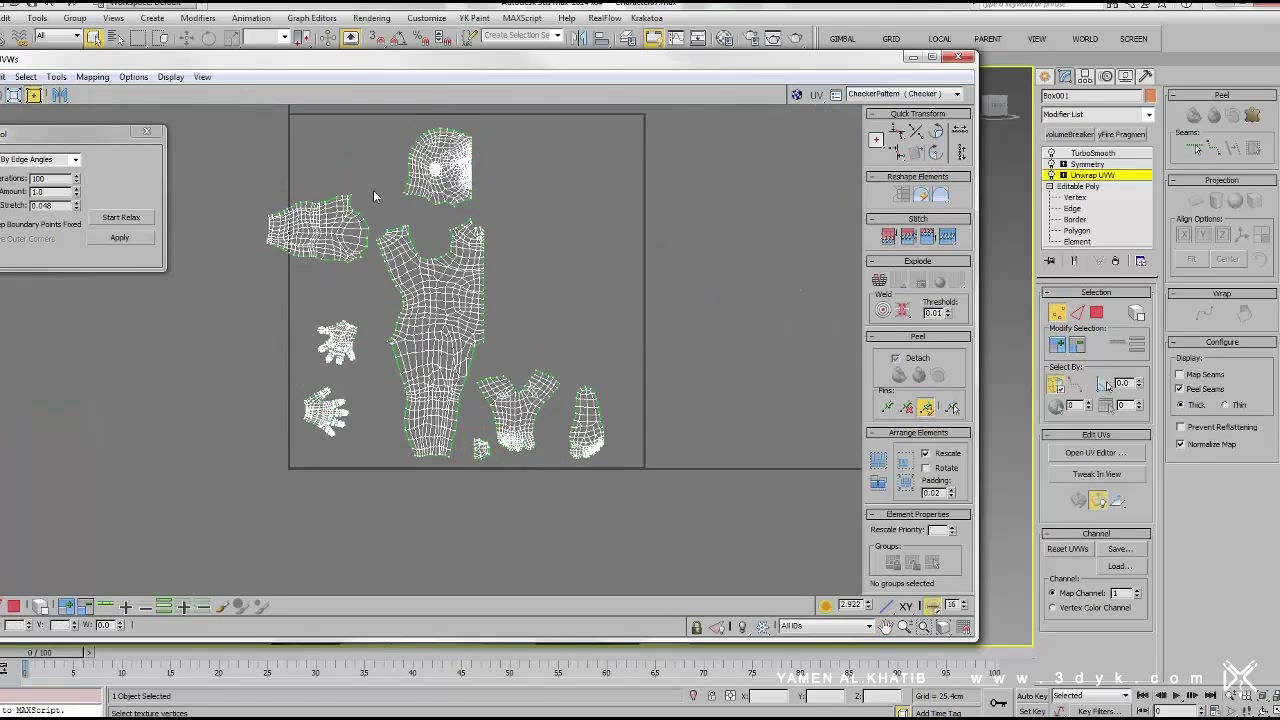
drag(332, 259, 363, 211)
Close the relax settings and render the UV layout as a 3000 × 3000 UVW template
middle_drag(541, 265, 590, 296)
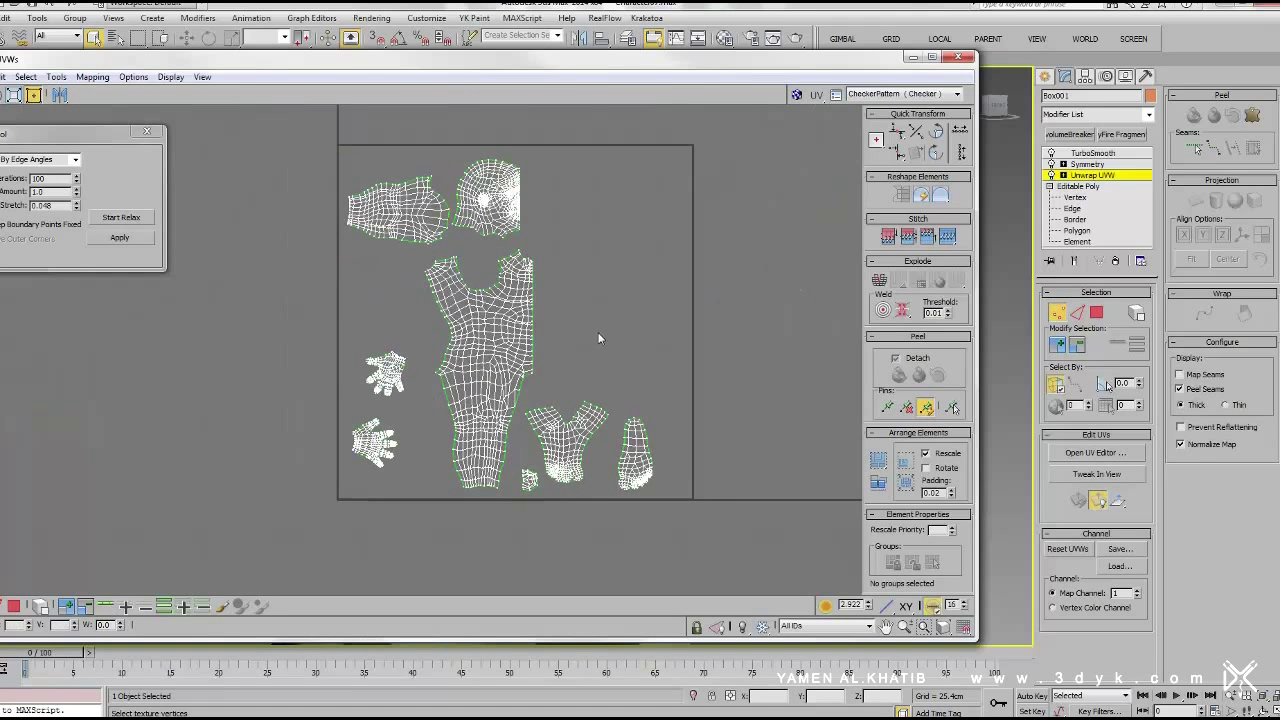
click(157, 135)
click(58, 78)
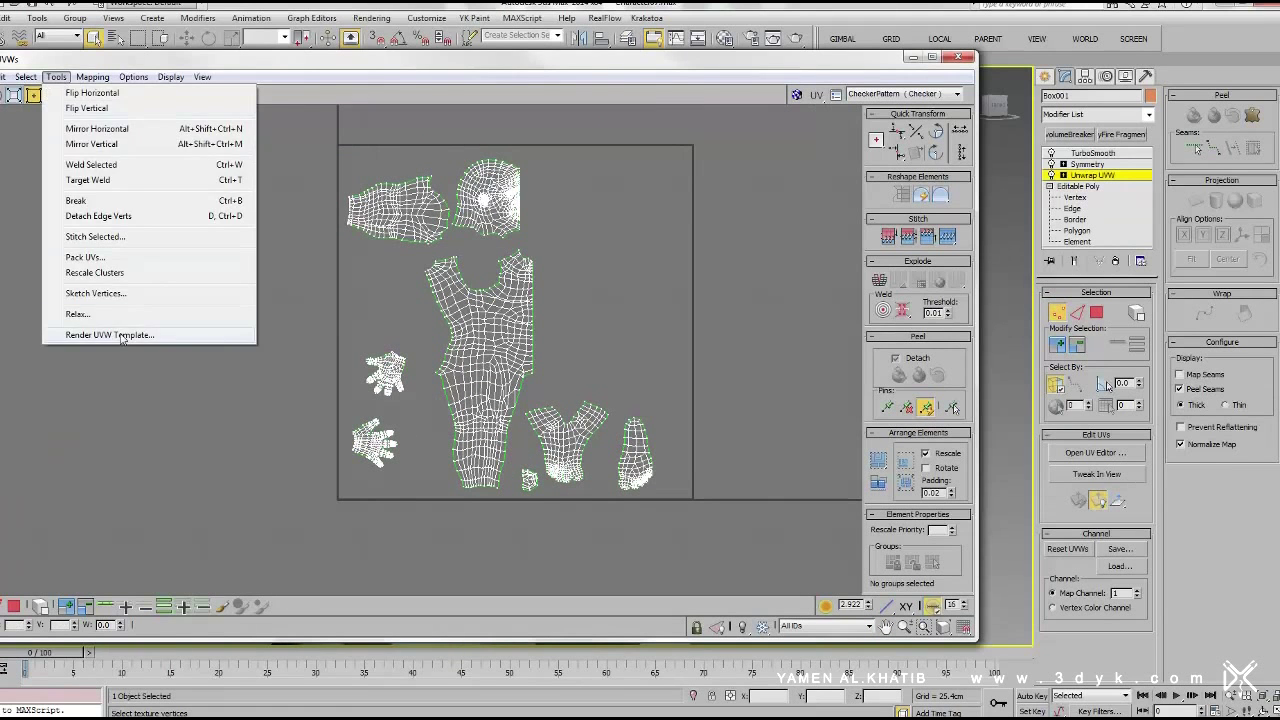
click(110, 335)
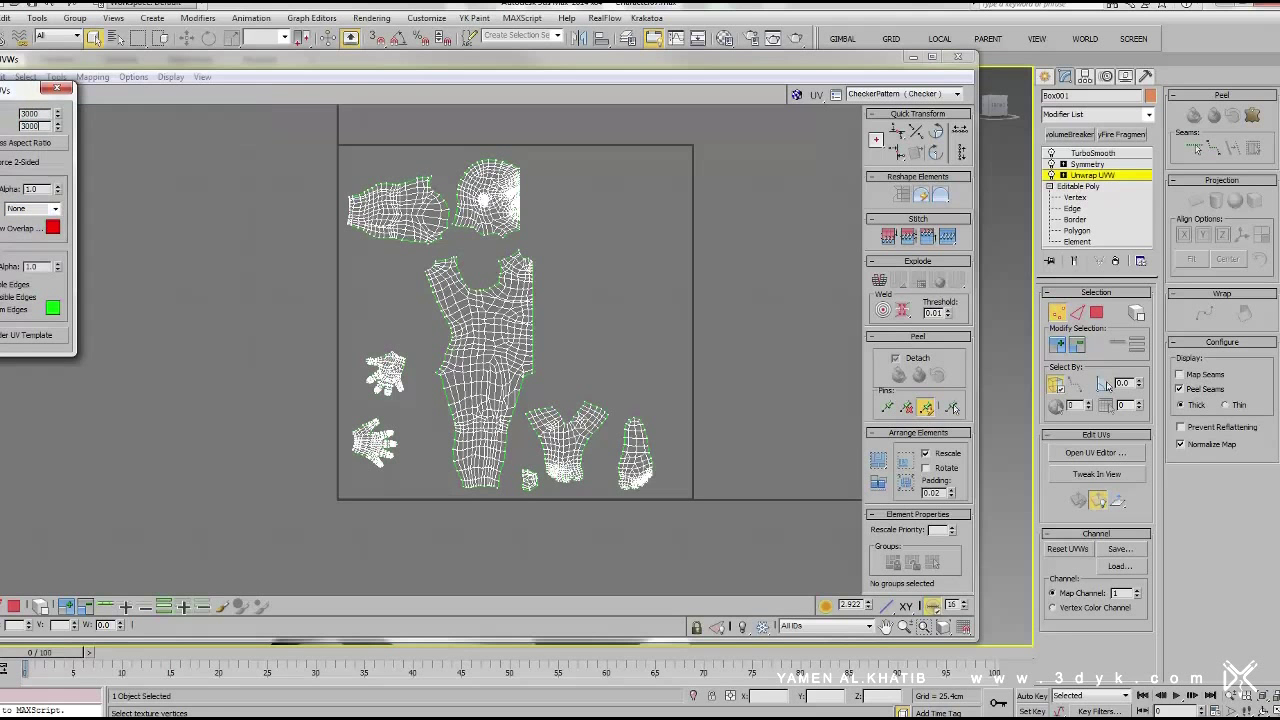
drag(12, 90, 76, 97)
click(78, 342)
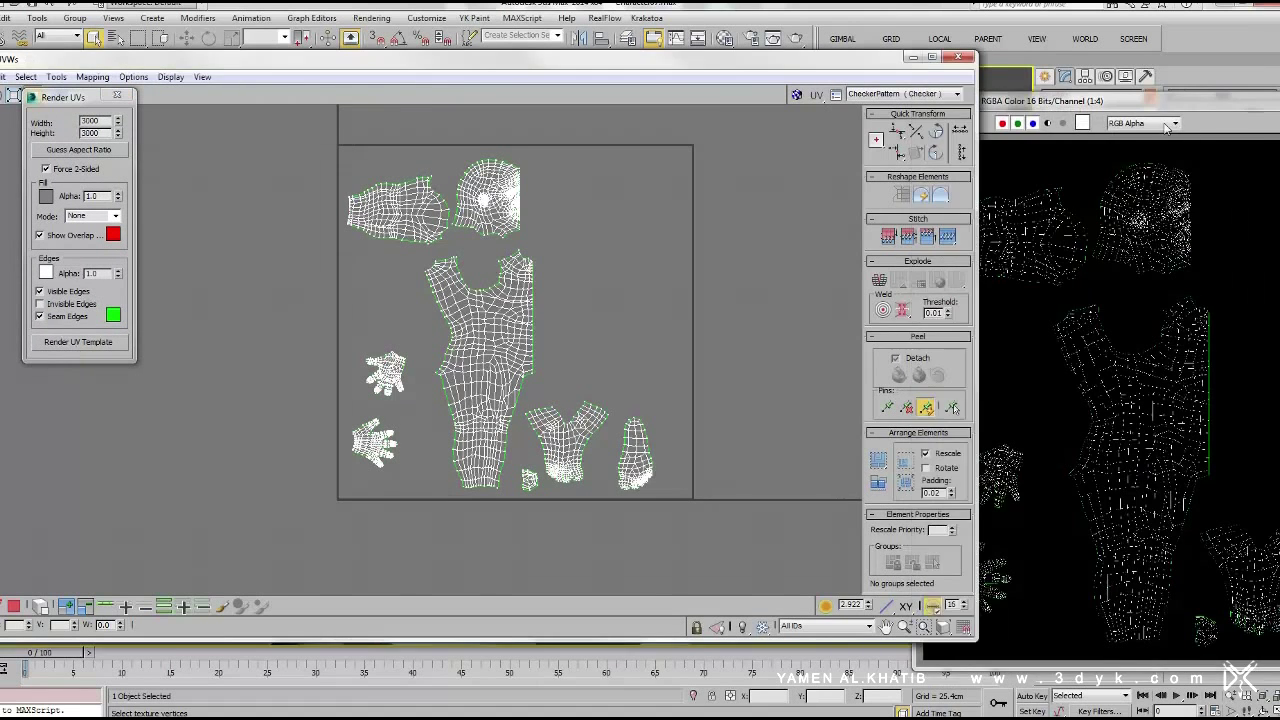
Inspect the rendered template, then close the render window and the Render UVs dialog
scroll(560, 345, up, 2)
scroll(580, 349, up, 2)
scroll(671, 512, up, 2)
scroll(671, 512, down, 2)
scroll(637, 391, down, 3)
click(876, 78)
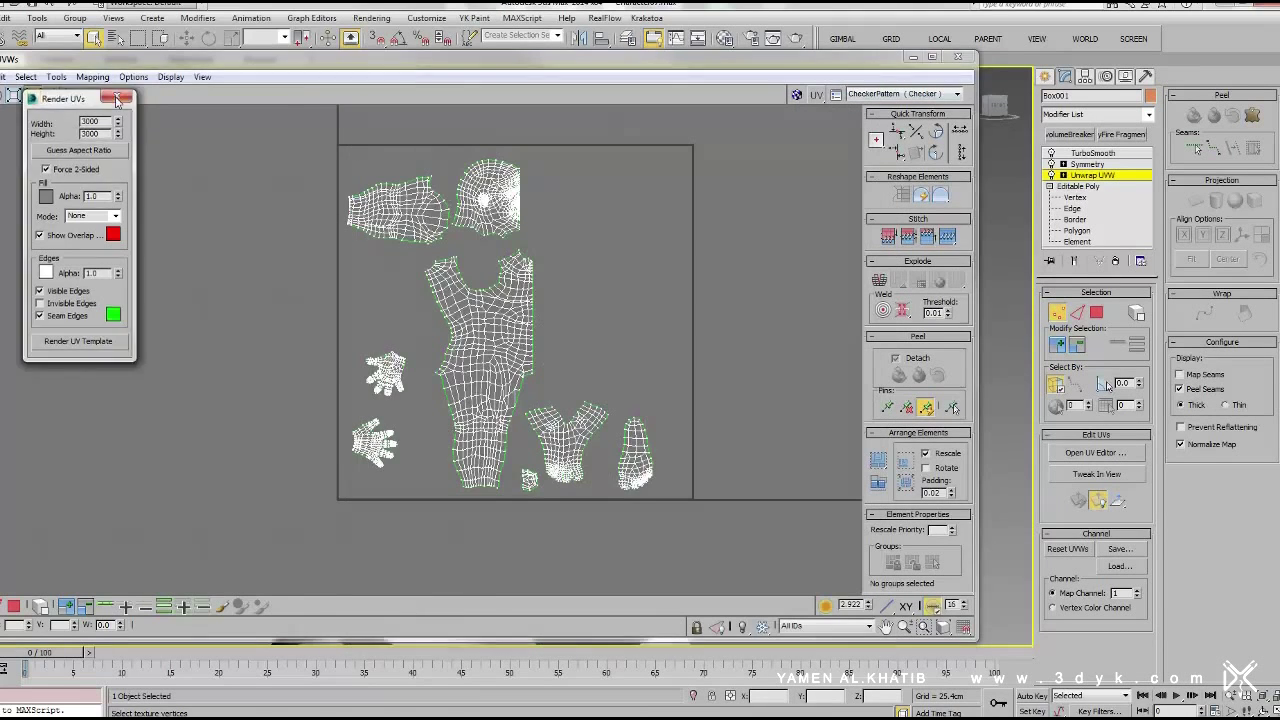
click(117, 99)
Close the UV editor, deselect the body model, and reopen Edit UVWs for the body
click(962, 59)
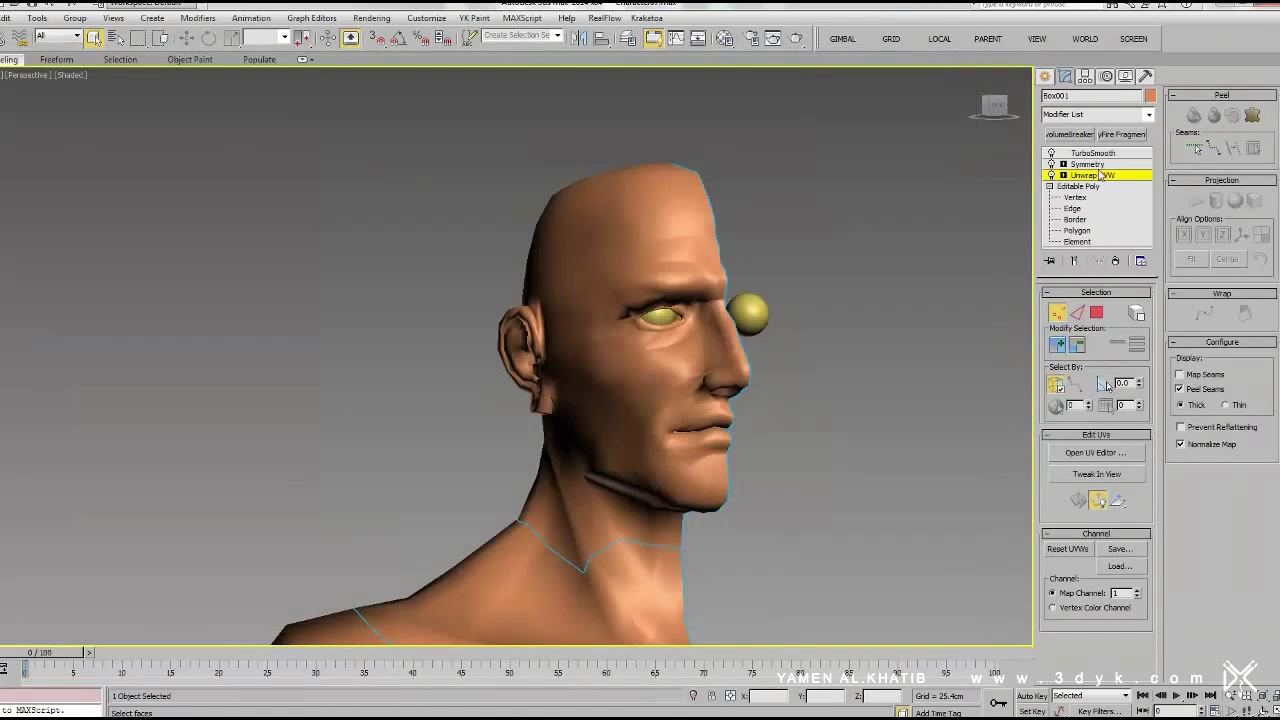
click(785, 334)
scroll(781, 332, down, 5)
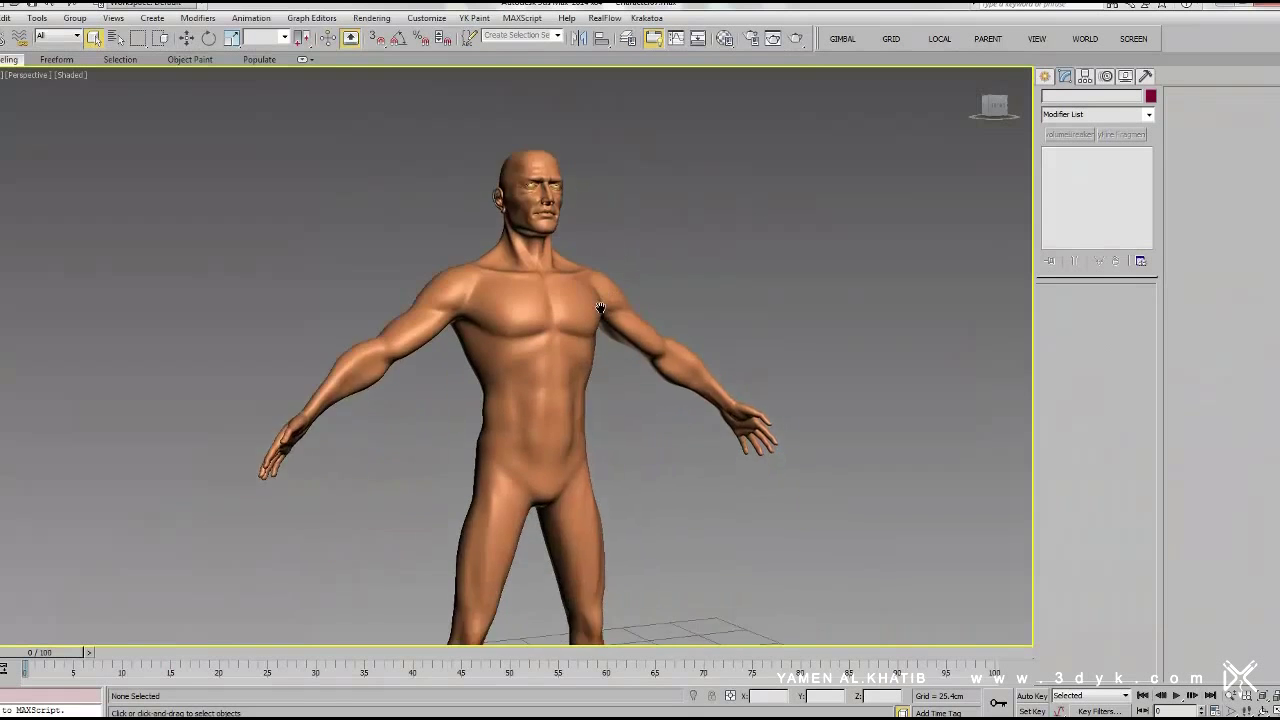
scroll(576, 252, down, 2)
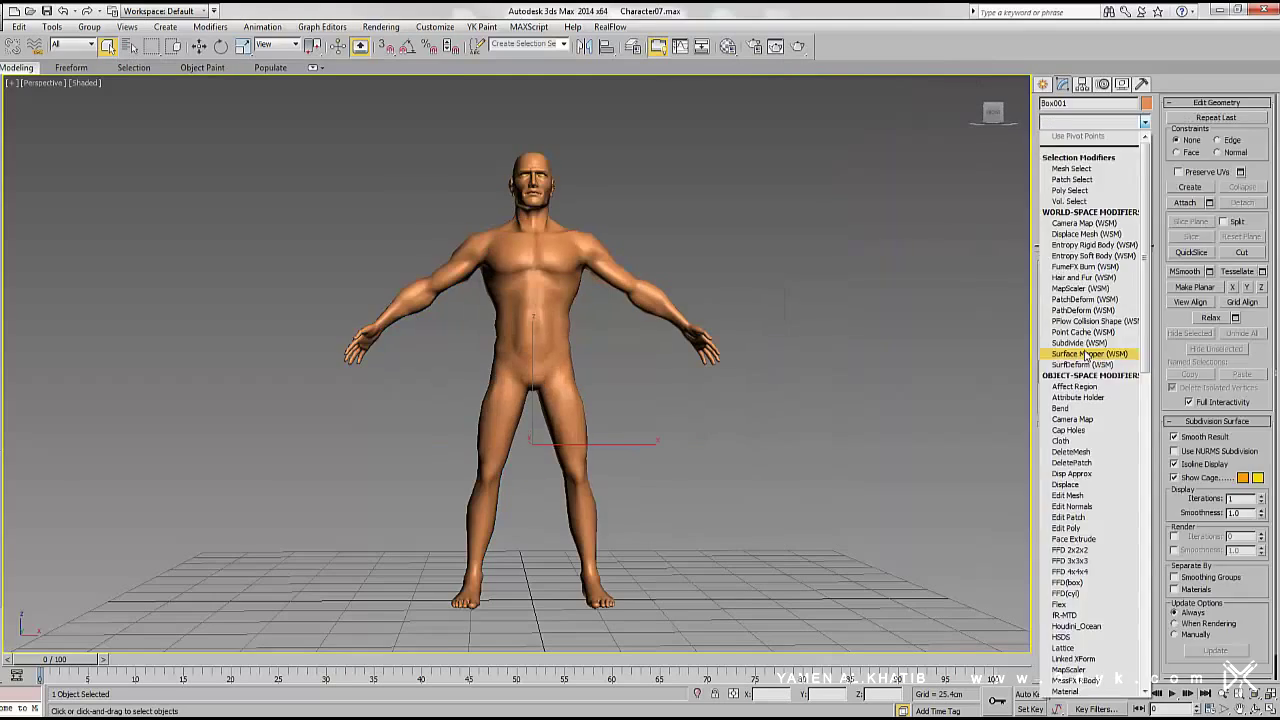
click(1093, 418)
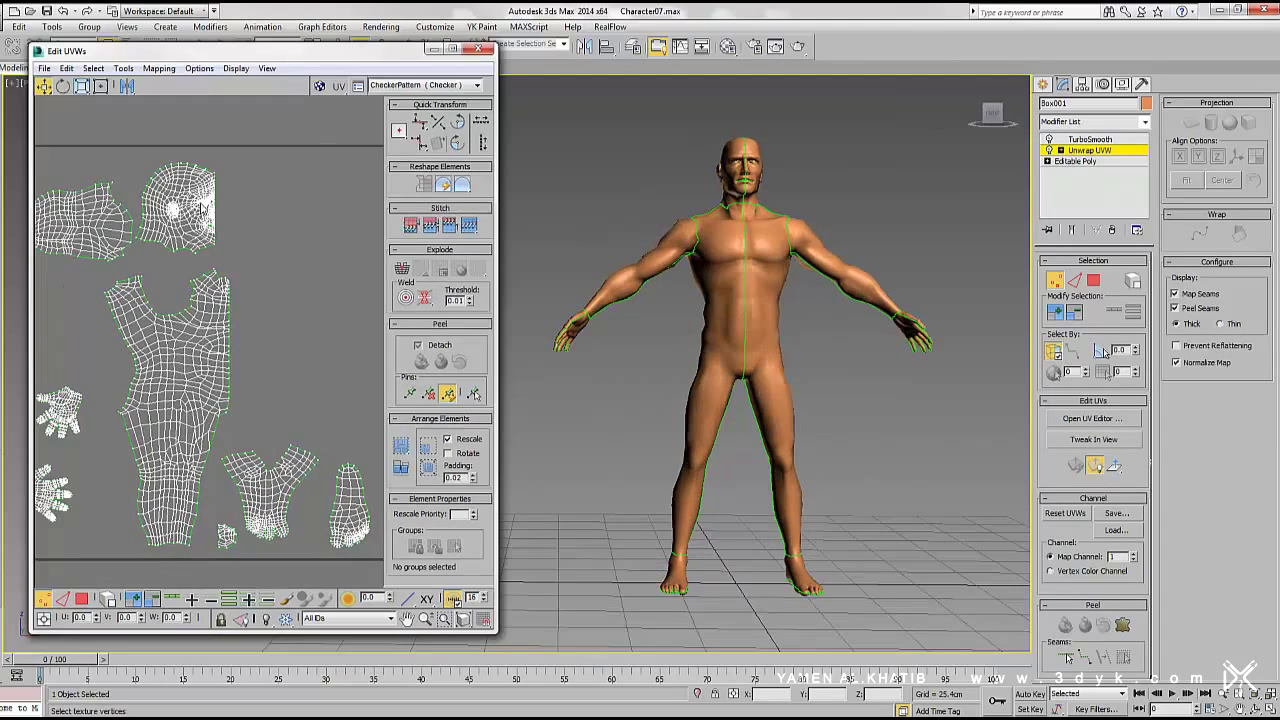
Select the torso UV island, then the head UV island, zooming in on the layout
click(147, 415)
scroll(230, 330, up, 5)
scroll(247, 314, up, 3)
scroll(149, 343, down, 5)
scroll(149, 343, up, 2)
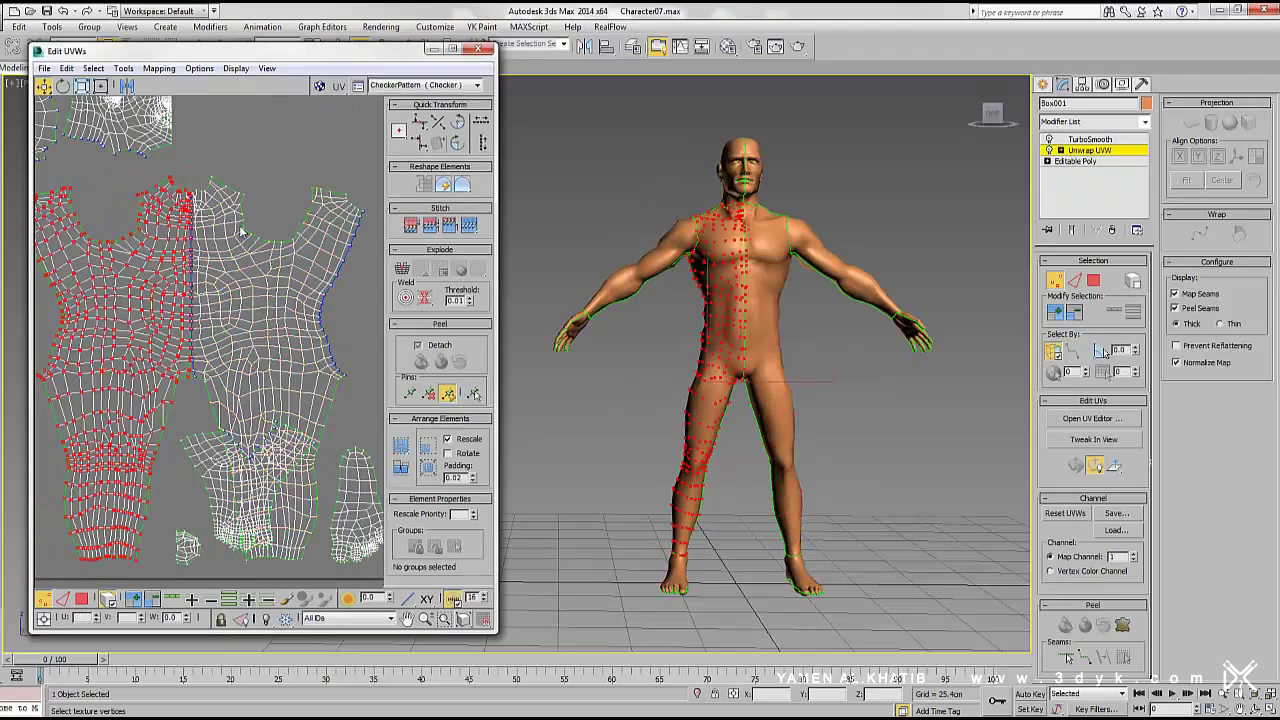
click(205, 268)
scroll(205, 268, up, 3)
scroll(228, 300, up, 4)
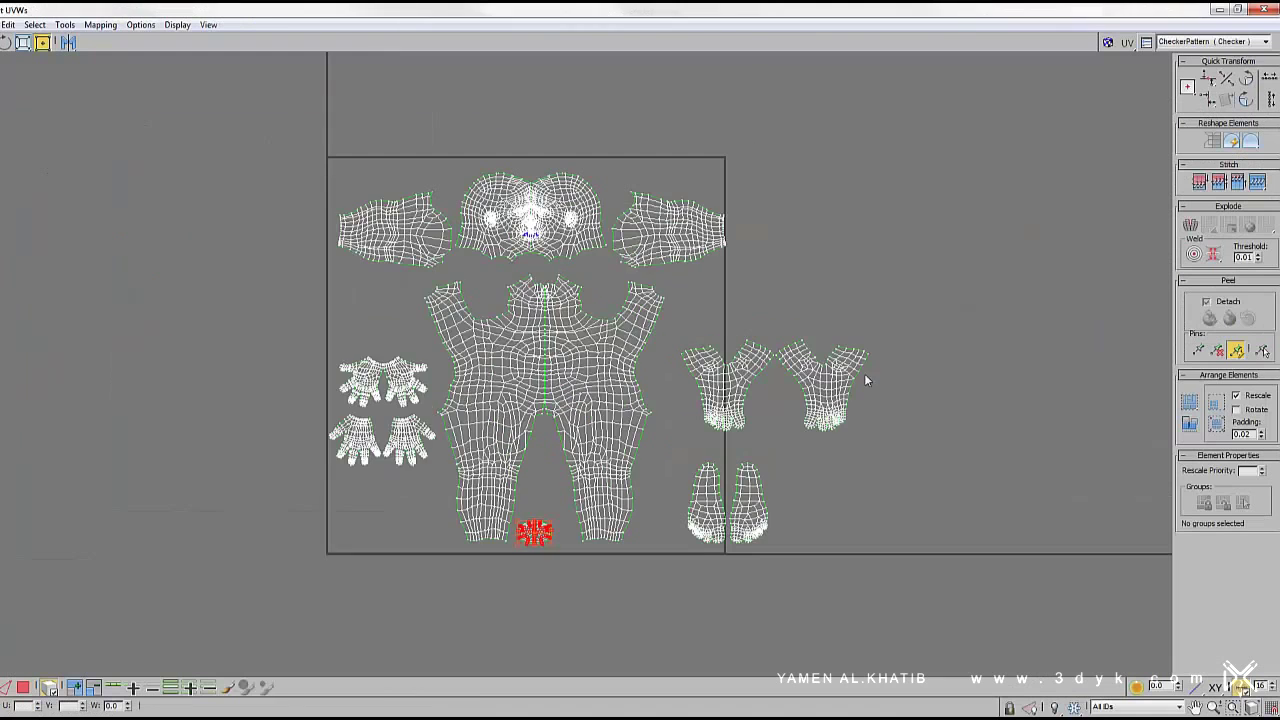
Select the head island and scale it larger
click(530, 215)
click(670, 235)
click(390, 235)
click(563, 240)
drag(605, 172, 654, 149)
Rotate both arm islands upright, scale them up, and place them beside the head
click(675, 240)
drag(676, 212, 685, 171)
mouse_move(668, 240)
mouse_down()
mouse_move(672, 370)
mouse_move(680, 225)
mouse_up()
click(390, 235)
mouse_move(427, 134)
mouse_down()
mouse_move(396, 106)
mouse_move(398, 200)
mouse_up()
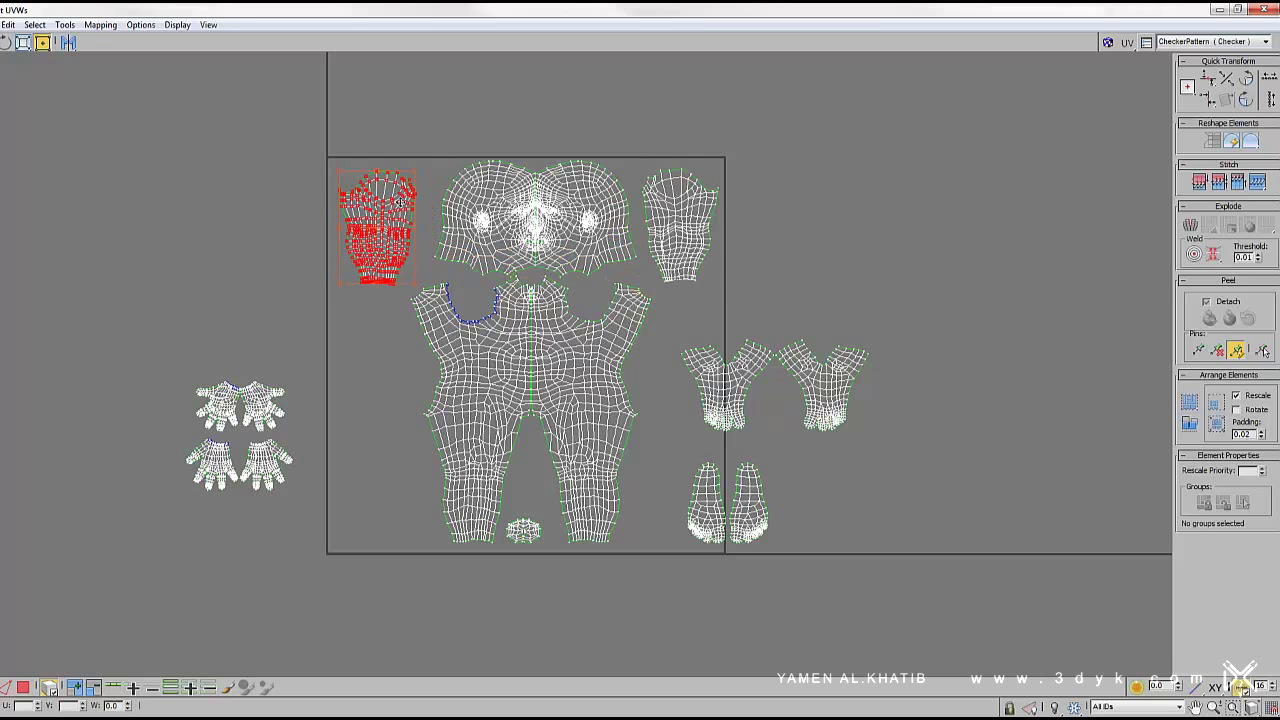
ctrl+click(680, 230)
drag(715, 290, 810, 310)
alt+click(745, 230)
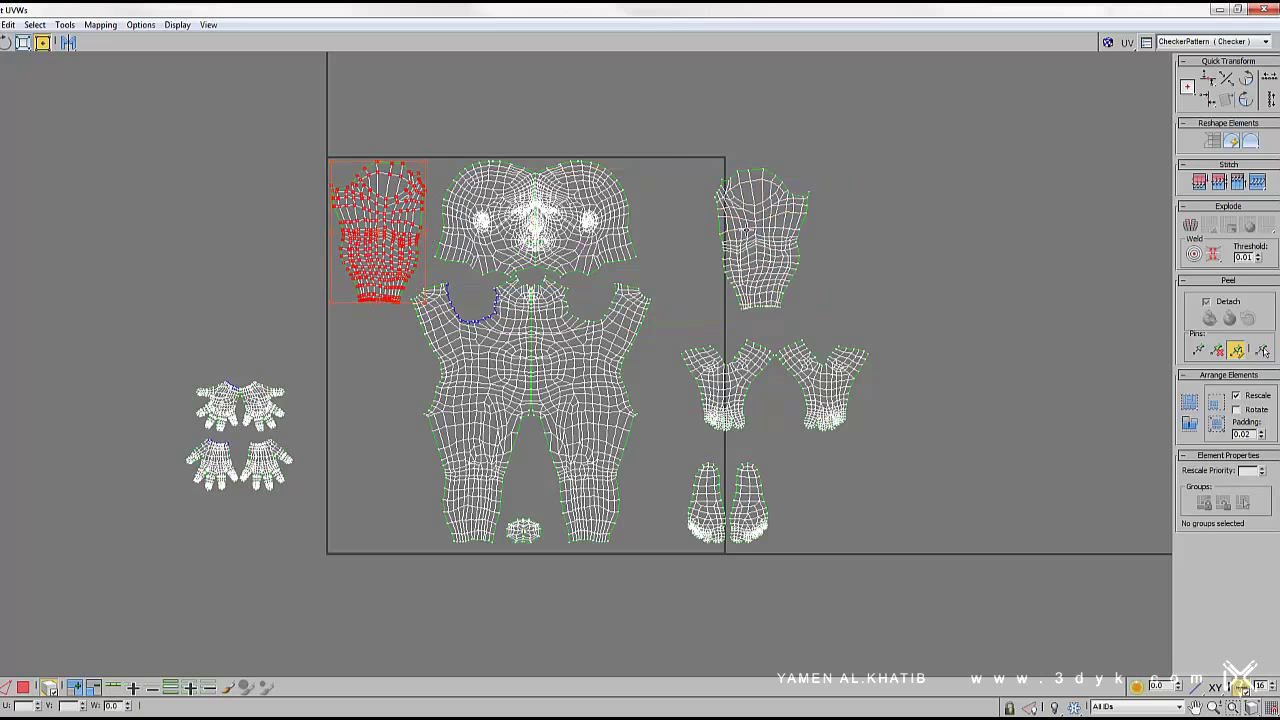
drag(745, 230, 658, 230)
drag(540, 215, 530, 215)
Select the hand and feet islands, shrink them, and move them into place
click(878, 312)
mouse_move(878, 312)
mouse_down()
mouse_move(737, 400)
mouse_move(680, 345)
mouse_up()
click(829, 372)
drag(829, 372, 682, 412)
mouse_move(682, 455)
mouse_down()
mouse_move(771, 554)
mouse_move(712, 502)
mouse_up()
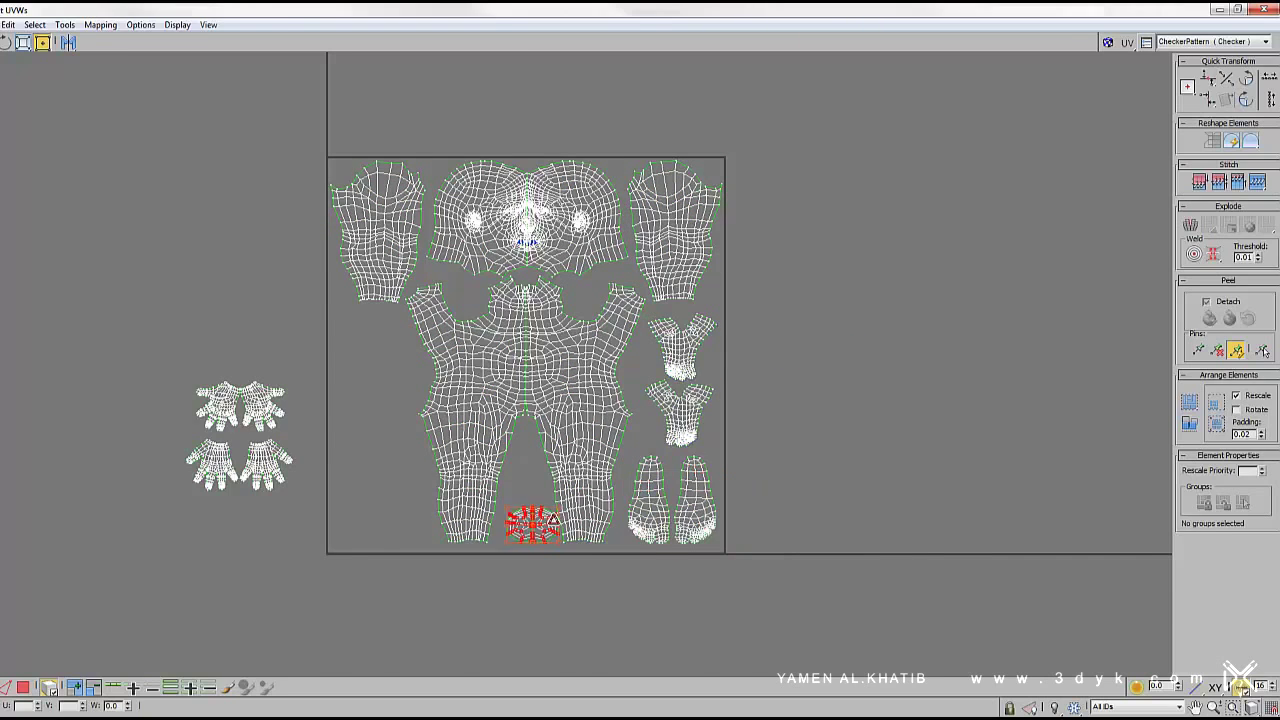
Enlarge the hand islands slightly and stack them into matching upper and lower pairs
scroll(489, 291, up, 5)
scroll(864, 130, down, 4)
drag(200, 300, 440, 500)
mouse_move(430, 380)
mouse_down()
mouse_move(455, 350)
mouse_move(645, 360)
mouse_up()
scroll(467, 300, up, 2)
click(500, 360)
scroll(500, 350, up, 2)
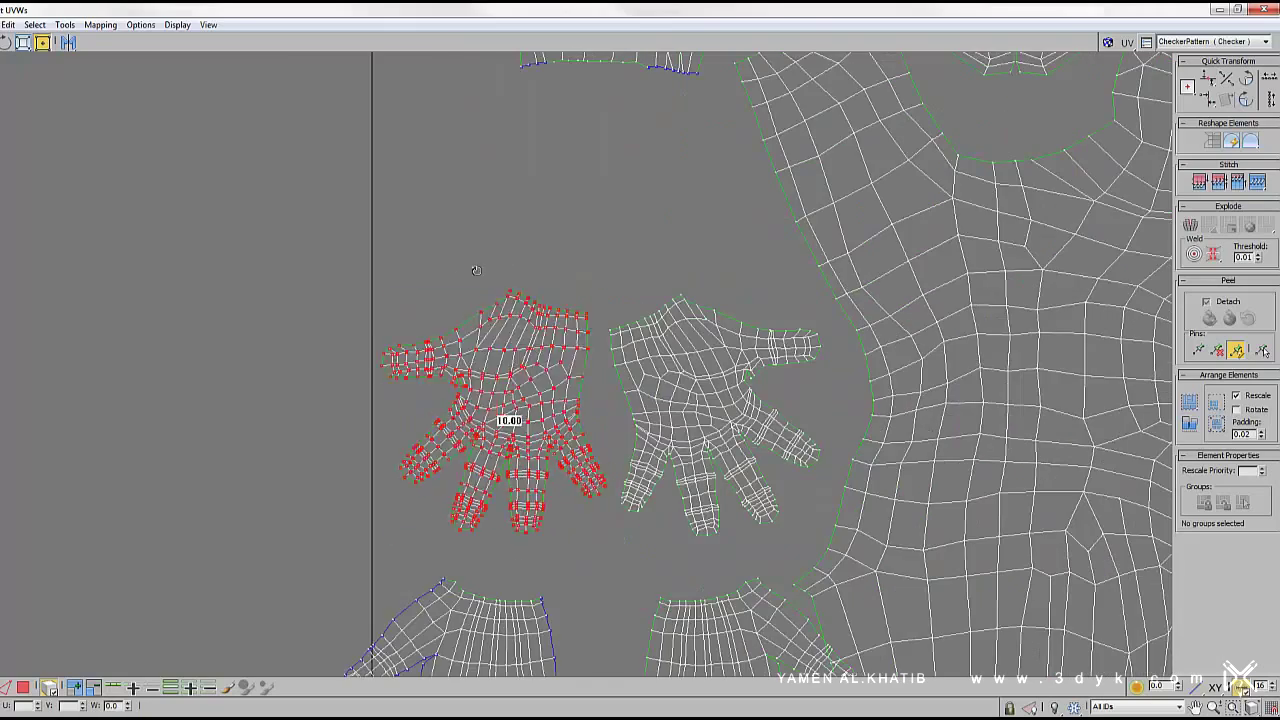
drag(495, 290, 717, 313)
middle_drag(717, 313, 622, 368)
drag(622, 368, 530, 195)
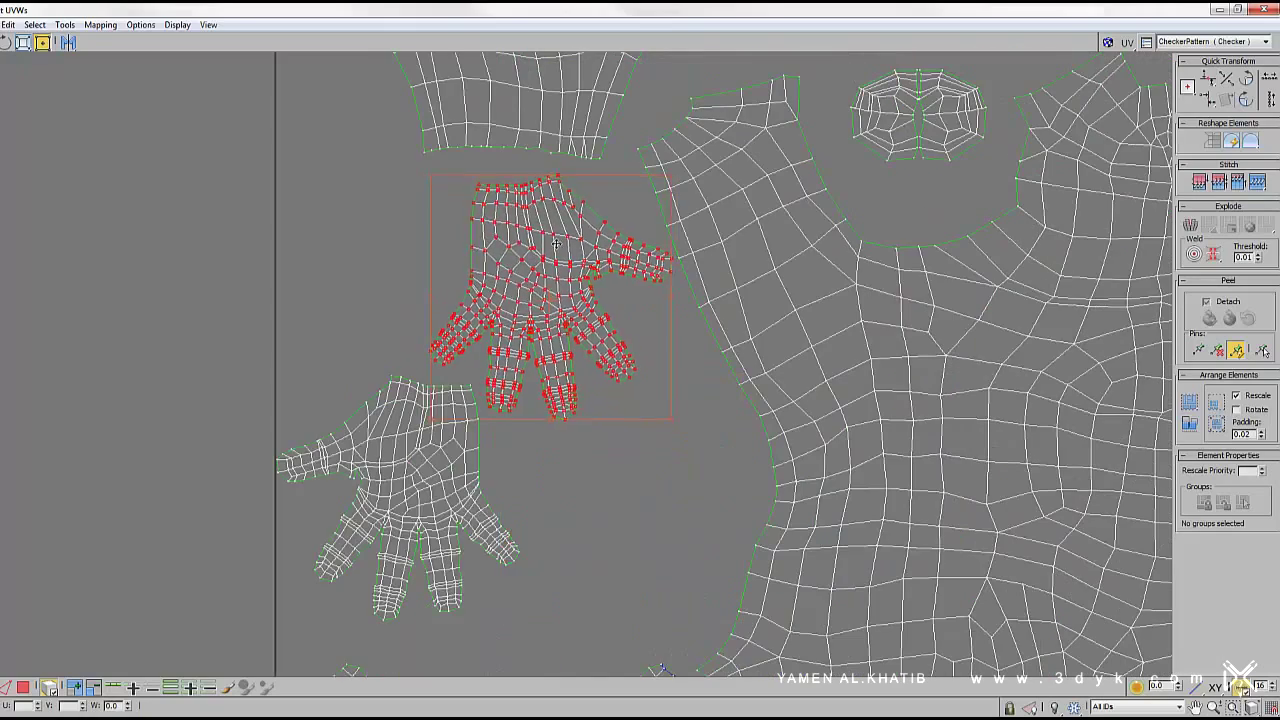
click(457, 464)
mouse_move(457, 464)
mouse_down()
mouse_move(529, 171)
mouse_move(660, 250)
mouse_up()
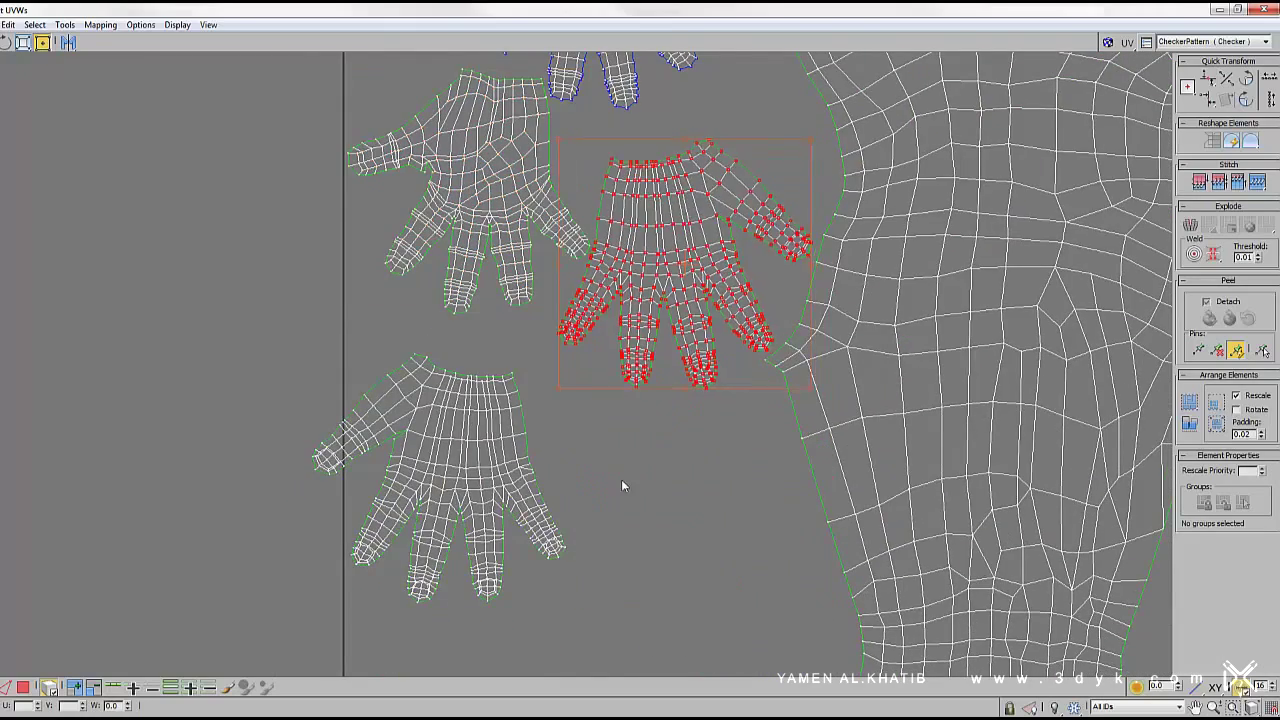
click(500, 362)
scroll(500, 362, down, 3)
Move the feet islands to the lower left and shift the right-hand islands down
click(743, 500)
drag(915, 480, 340, 488)
middle_drag(900, 300, 760, 430)
drag(880, 200, 779, 452)
middle_drag(779, 452, 684, 342)
mouse_move(740, 160)
mouse_down()
mouse_move(748, 420)
mouse_move(650, 478)
mouse_move(660, 607)
mouse_up()
Rotate the upper foot island 180 degrees and move it to the lower right
click(755, 390)
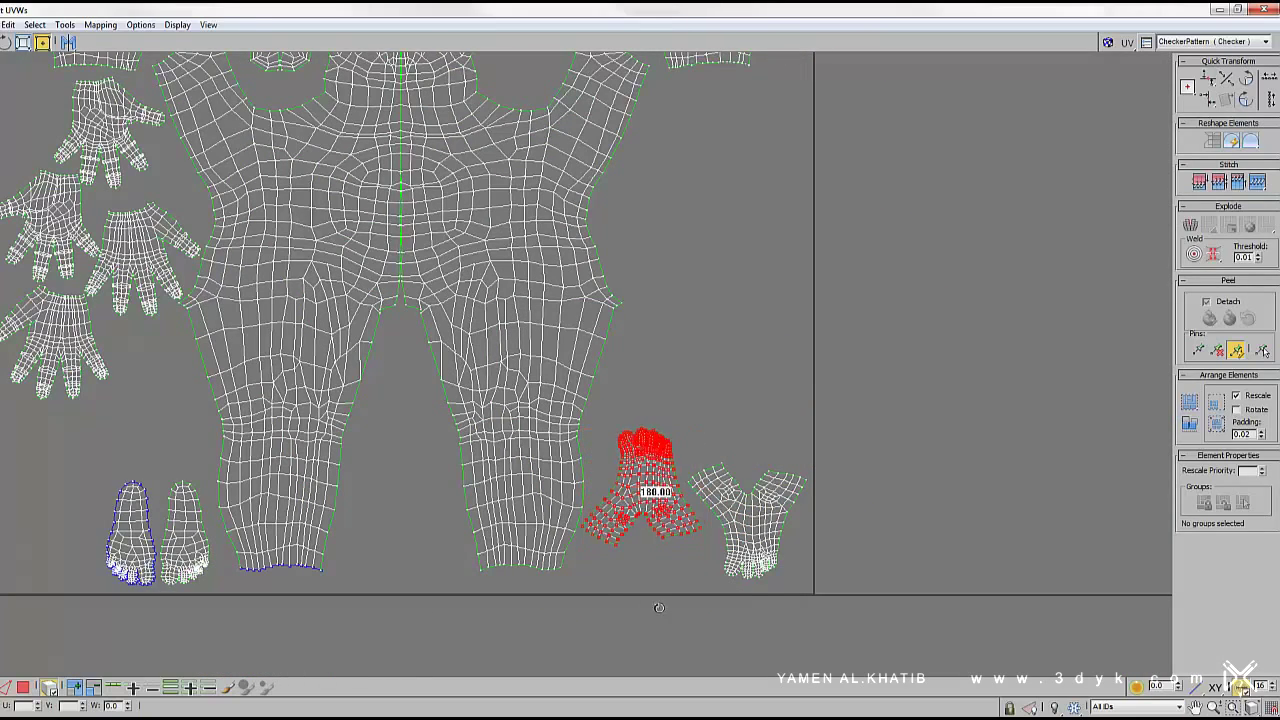
click(729, 508)
drag(747, 466, 755, 404)
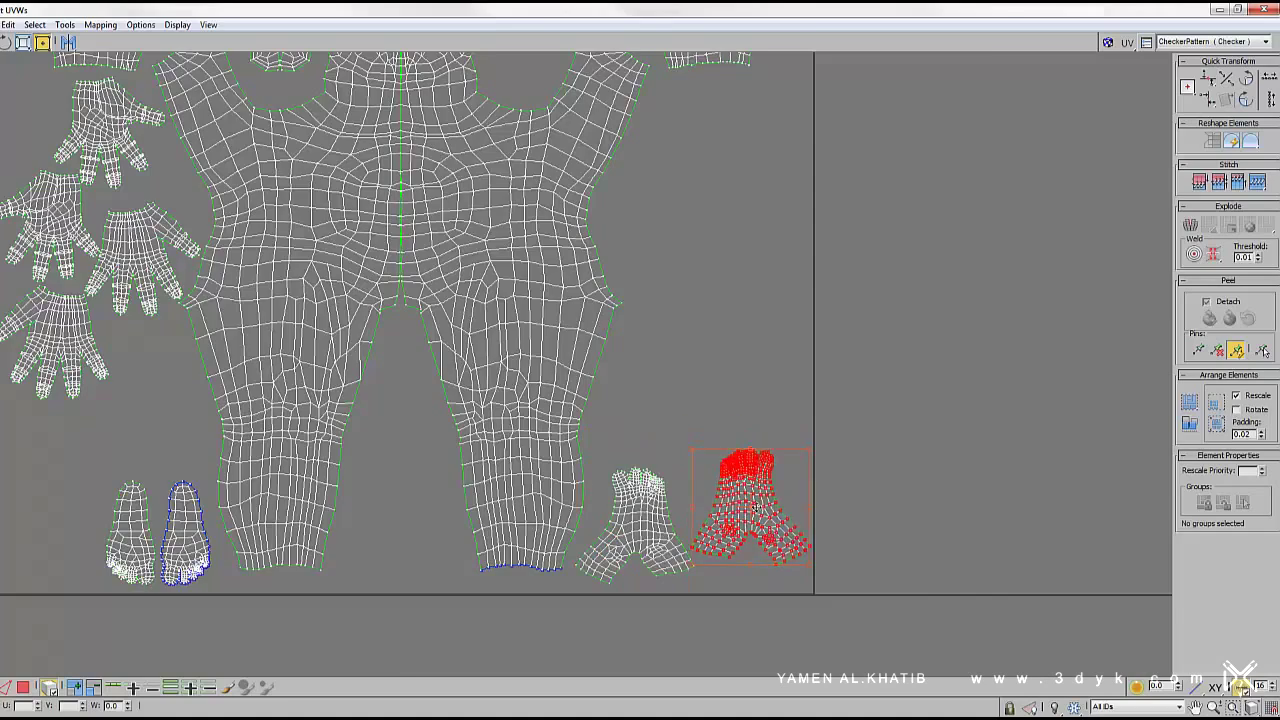
middle_drag(755, 404, 980, 494)
Reposition the upper hand pair, enlarge the lower pair, and move a pair beside the torso
drag(293, 305, 237, 213)
ctrl+click(335, 215)
drag(158, 282, 86, 318)
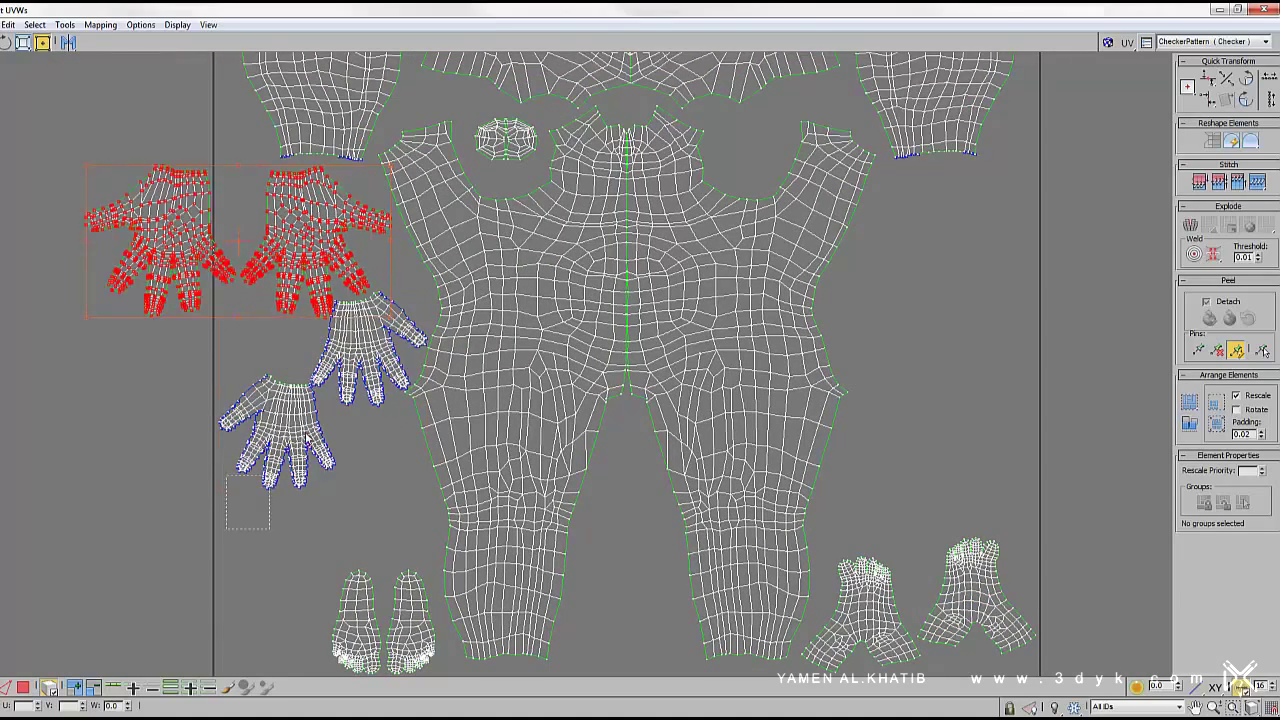
click(370, 345)
ctrl+click(280, 430)
drag(218, 490, 131, 566)
Place two hands on the torso's right and stack the remaining pair left of the torso
click(110, 600)
drag(340, 370, 935, 250)
mouse_move(210, 480)
mouse_down()
mouse_move(357, 440)
mouse_move(935, 420)
mouse_up()
click(160, 240)
mouse_move(160, 240)
mouse_down()
mouse_move(330, 400)
mouse_move(316, 408)
mouse_up()
ctrl+click(320, 250)
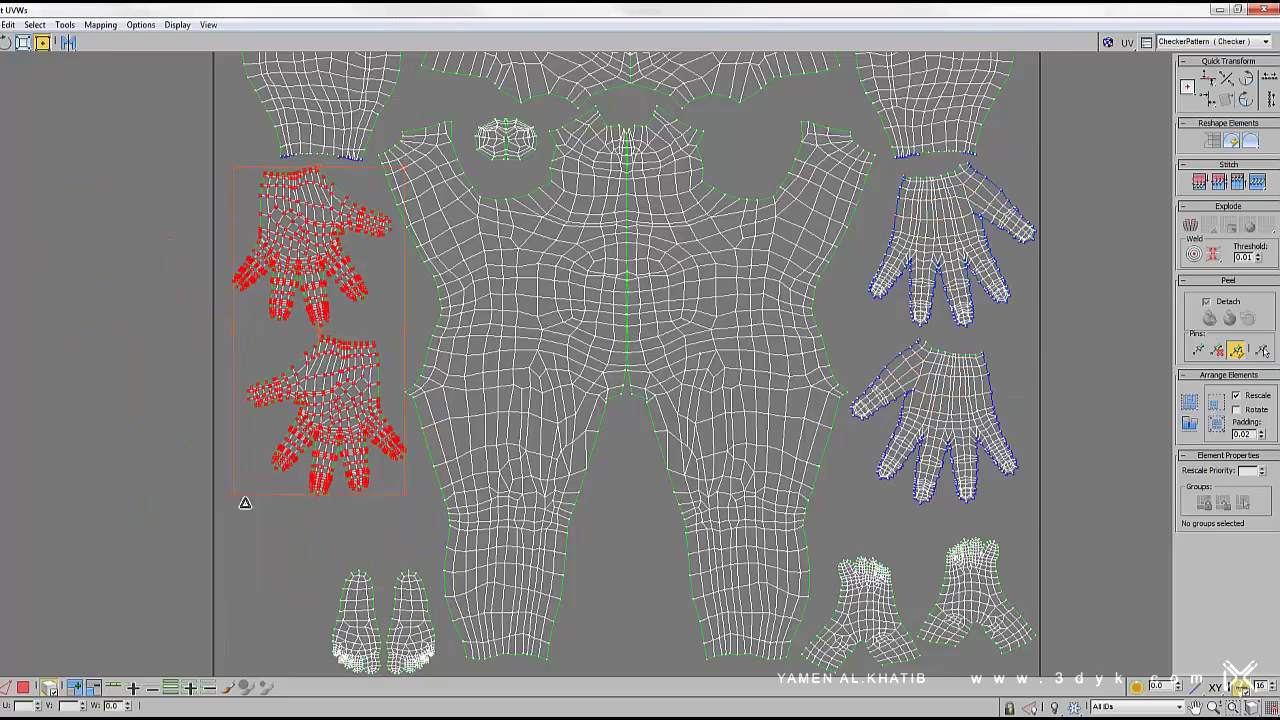
click(246, 509)
middle_drag(311, 552, 341, 442)
Split the UV vertices along the head seam using the UV tools menu
scroll(848, 571, down, 2)
scroll(920, 534, down, 2)
scroll(643, 337, up, 4)
scroll(643, 337, up, 3)
scroll(643, 337, up, 3)
click(100, 24)
click(64, 24)
click(130, 163)
Marquee-select the face-centre vertices around the eyes, nose and mouth
scroll(590, 410, down, 2)
scroll(583, 623, down, 1)
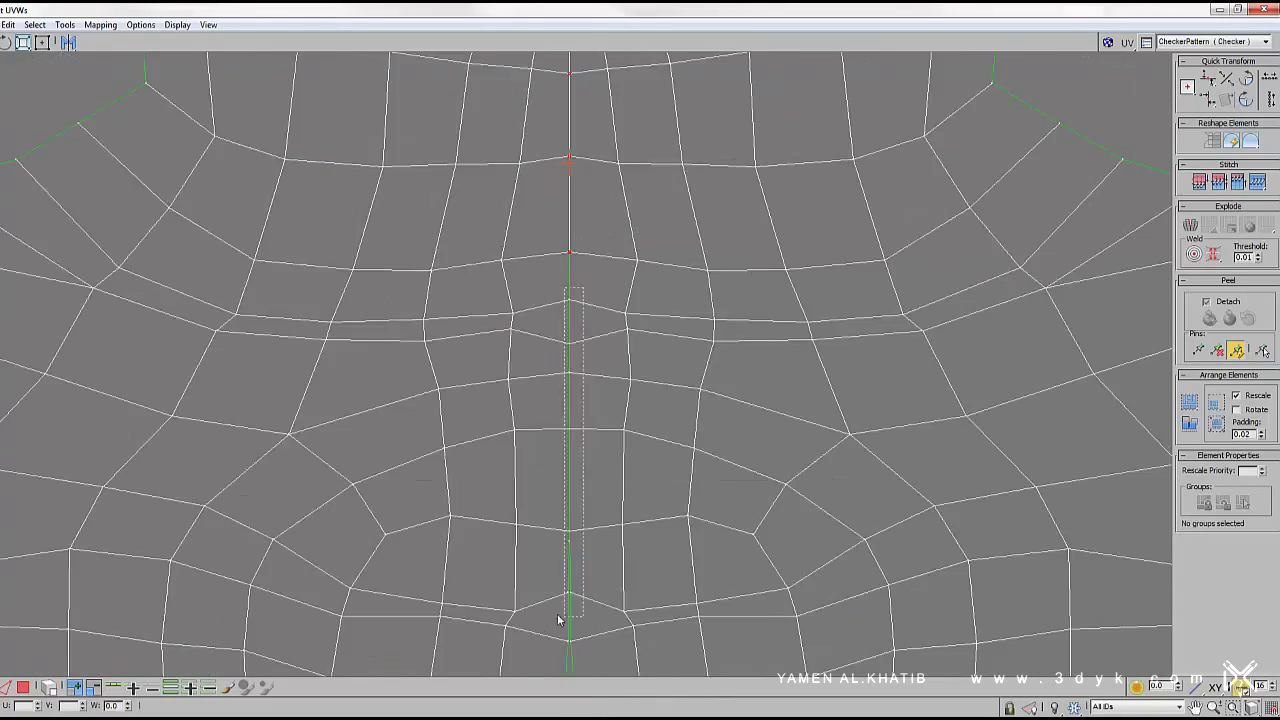
scroll(560, 543, up, 4)
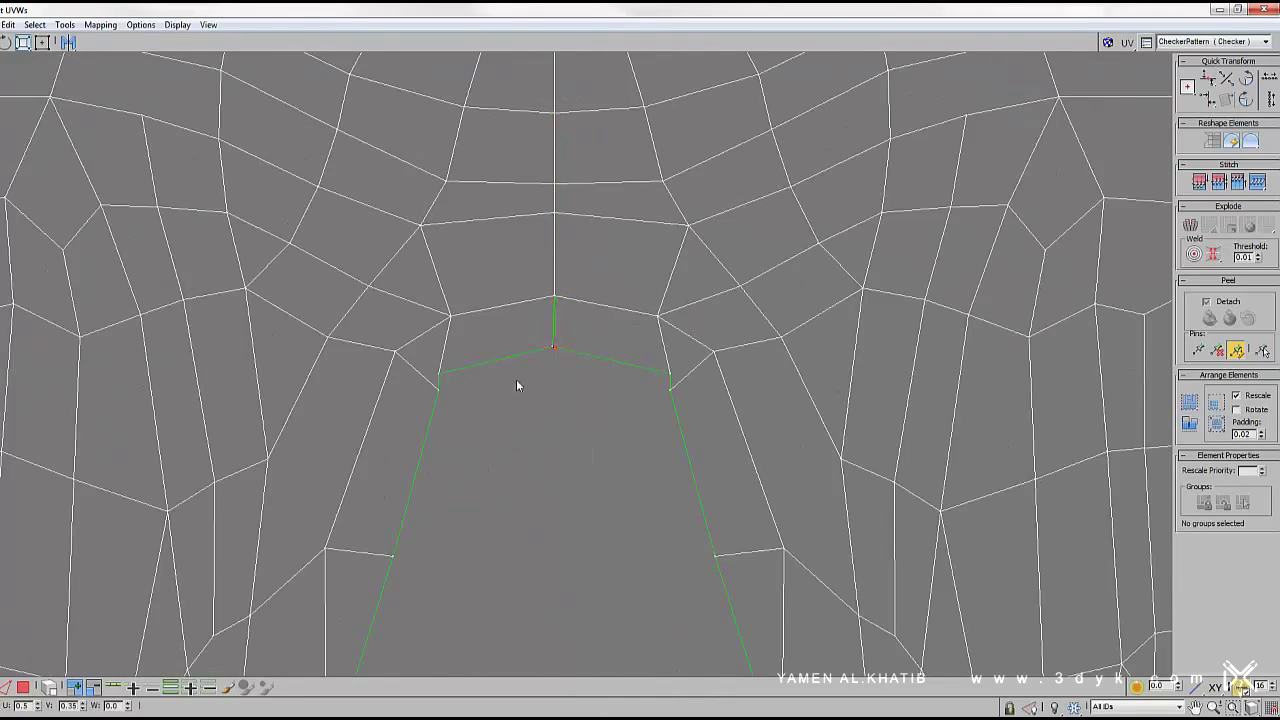
scroll(517, 383, down, 3)
scroll(525, 420, up, 4)
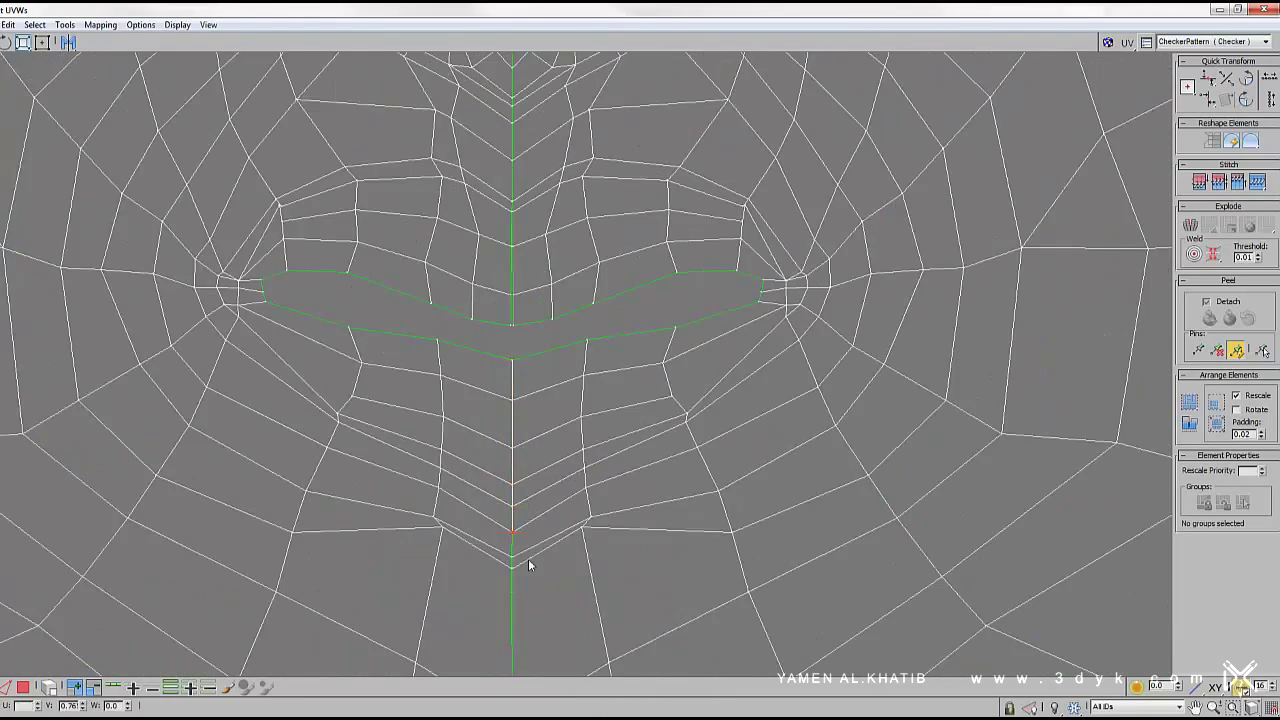
scroll(528, 565, down, 2)
scroll(542, 416, up, 2)
scroll(560, 400, up, 1)
scroll(531, 323, up, 1)
scroll(543, 426, up, 1)
scroll(535, 541, up, 2)
scroll(531, 400, up, 2)
scroll(545, 240, down, 1)
scroll(561, 250, up, 1)
scroll(555, 500, up, 2)
scroll(555, 126, down, 2)
scroll(555, 126, down, 4)
scroll(590, 346, up, 3)
scroll(561, 370, up, 2)
scroll(563, 371, down, 2)
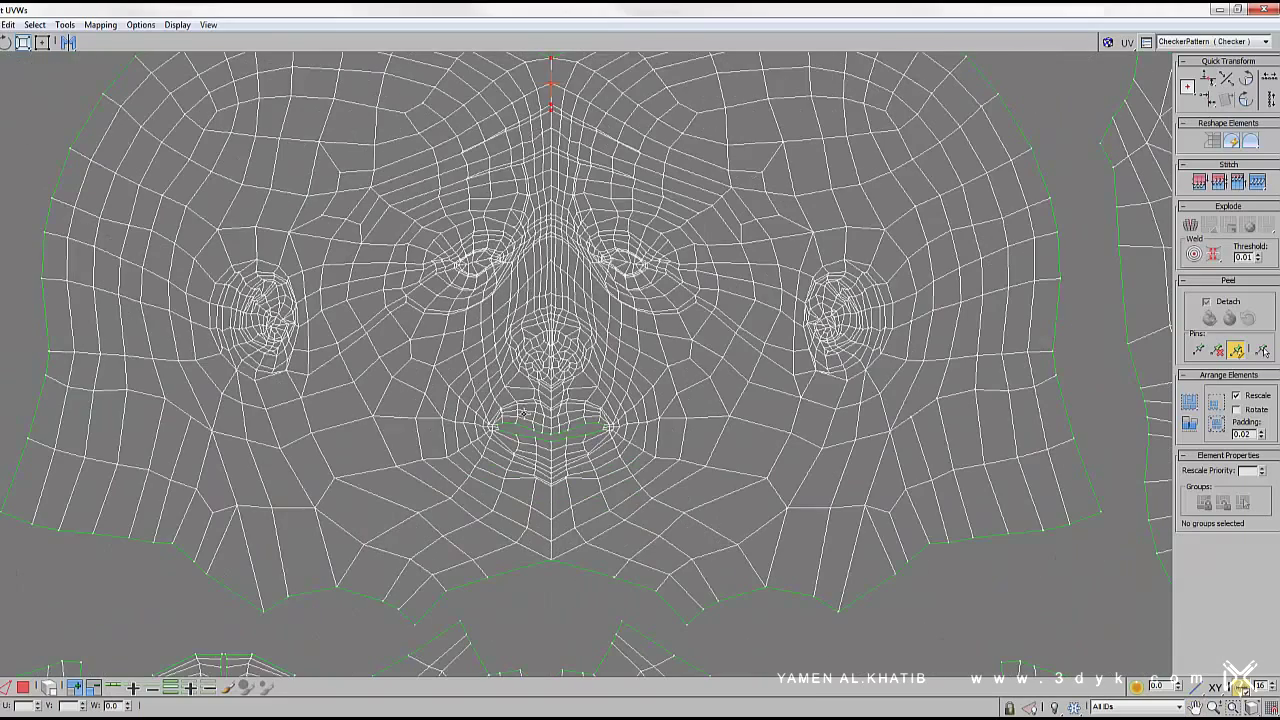
drag(714, 138, 718, 106)
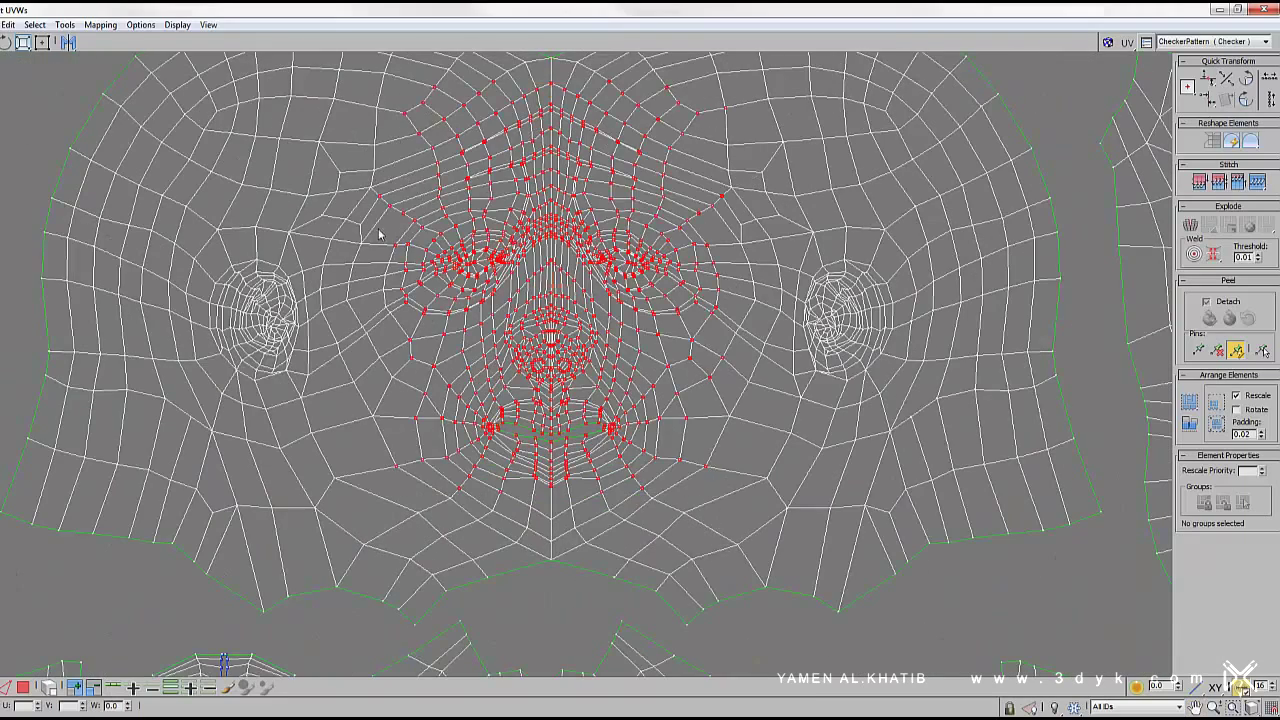
middle_drag(440, 338, 502, 210)
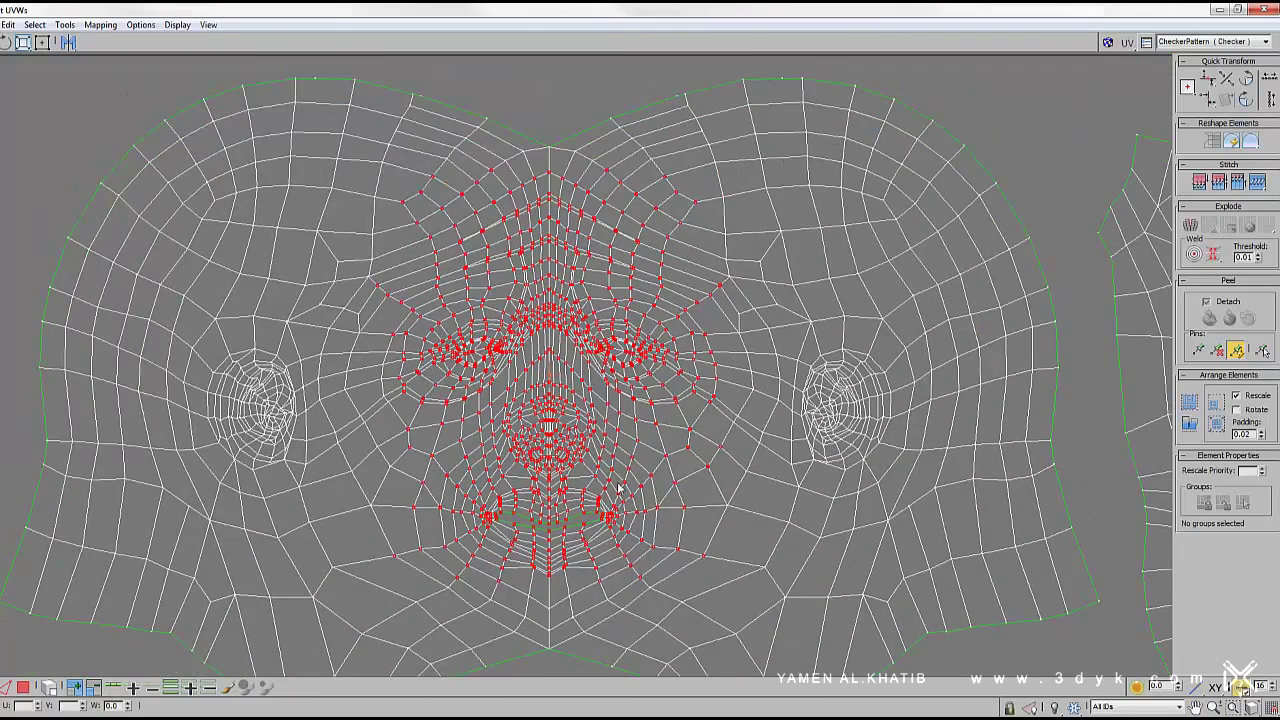
scroll(619, 487, down, 2)
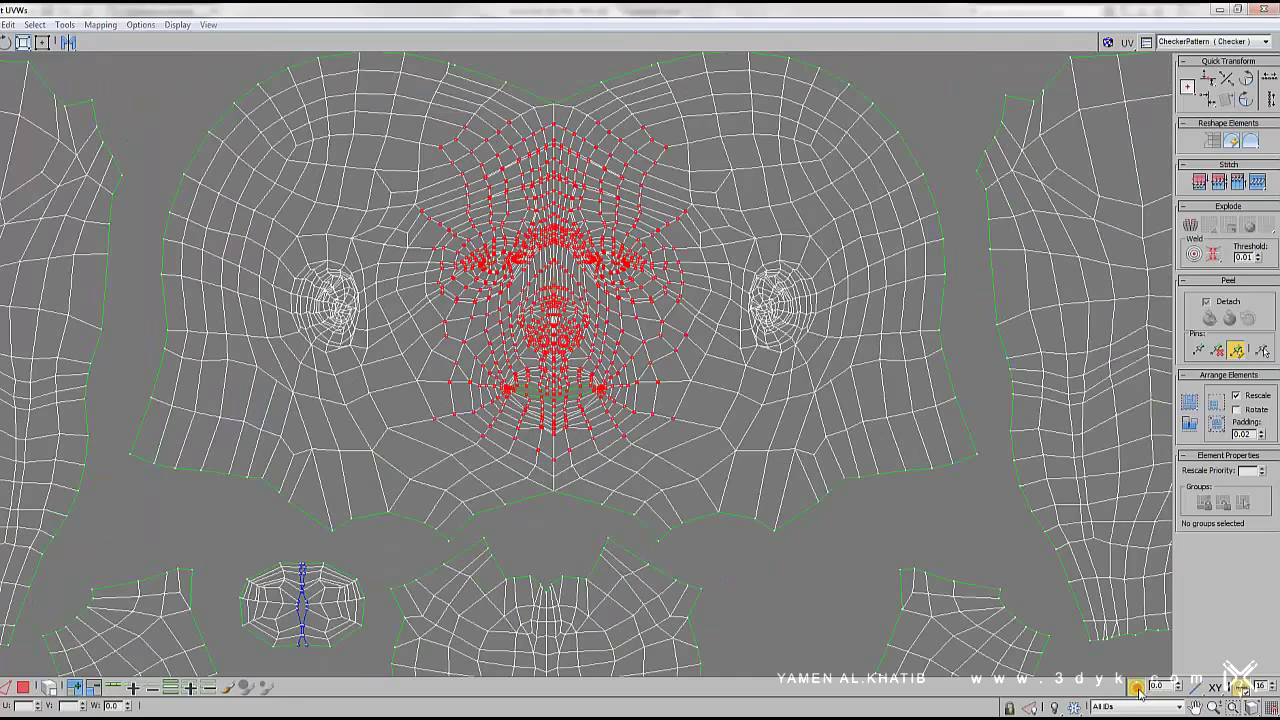
Relax the selected vertices by edge angles (100 iterations, amount 0.1), then stop
click(64, 24)
click(80, 254)
click(126, 120)
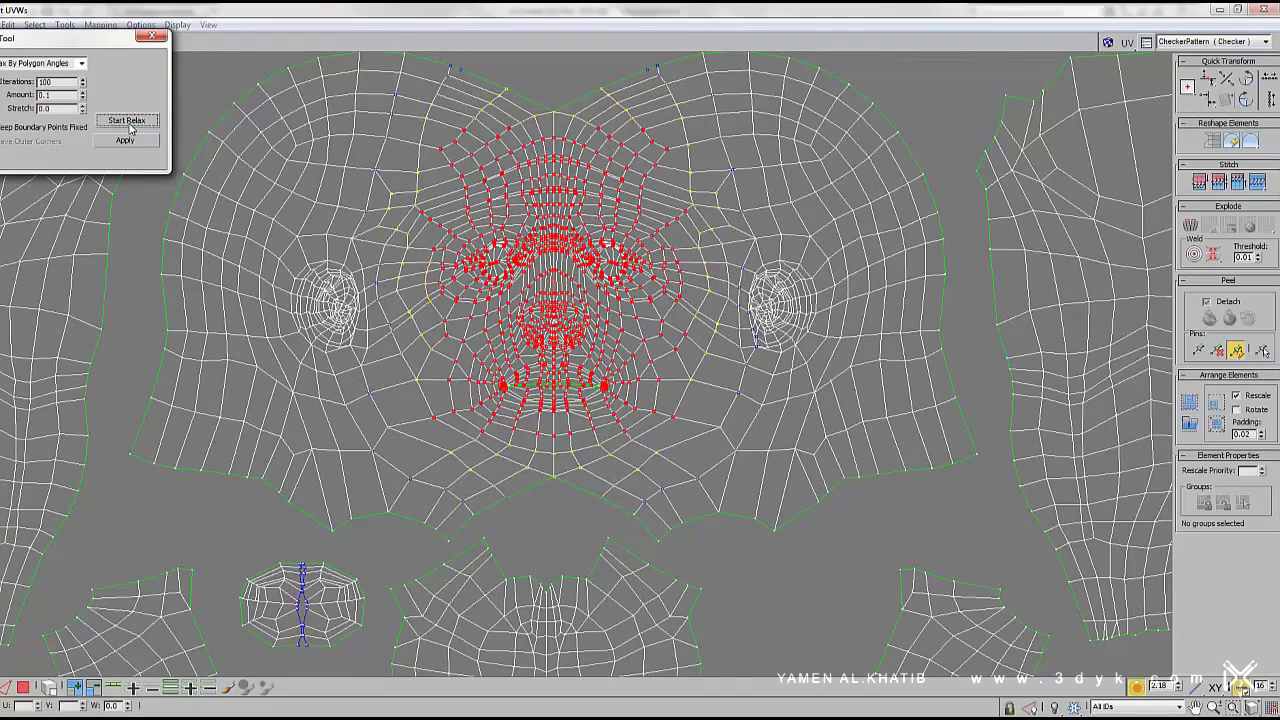
scroll(535, 287, up, 3)
scroll(535, 287, down, 2)
click(130, 120)
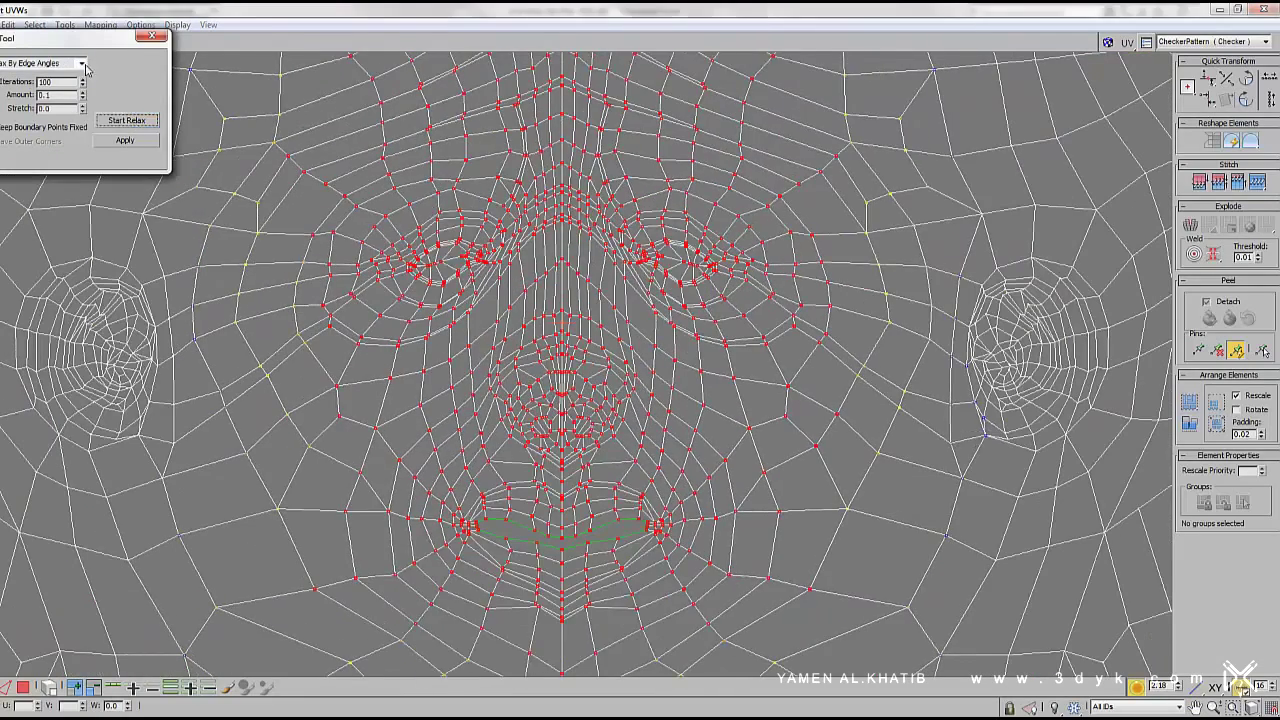
click(137, 122)
click(152, 36)
Pull the folded vertex in the octagon area near the mouth corner out to untangle it
scroll(420, 375, up, 3)
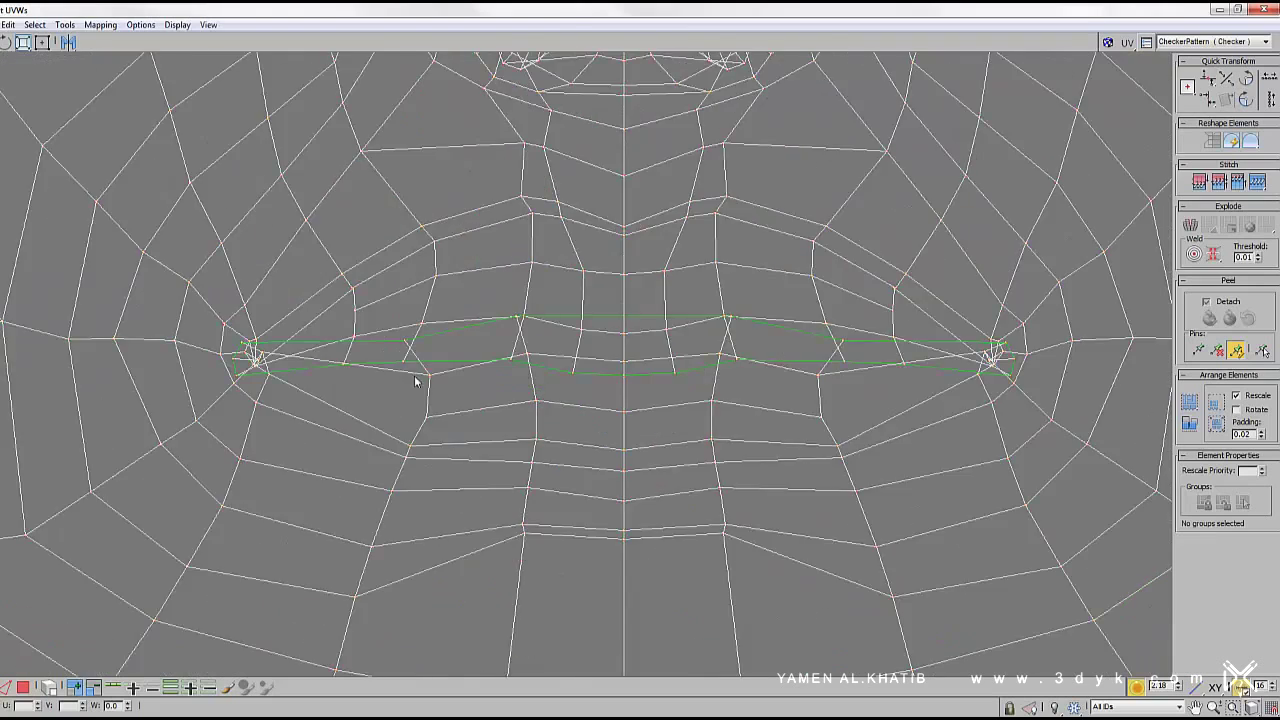
scroll(491, 368, up, 3)
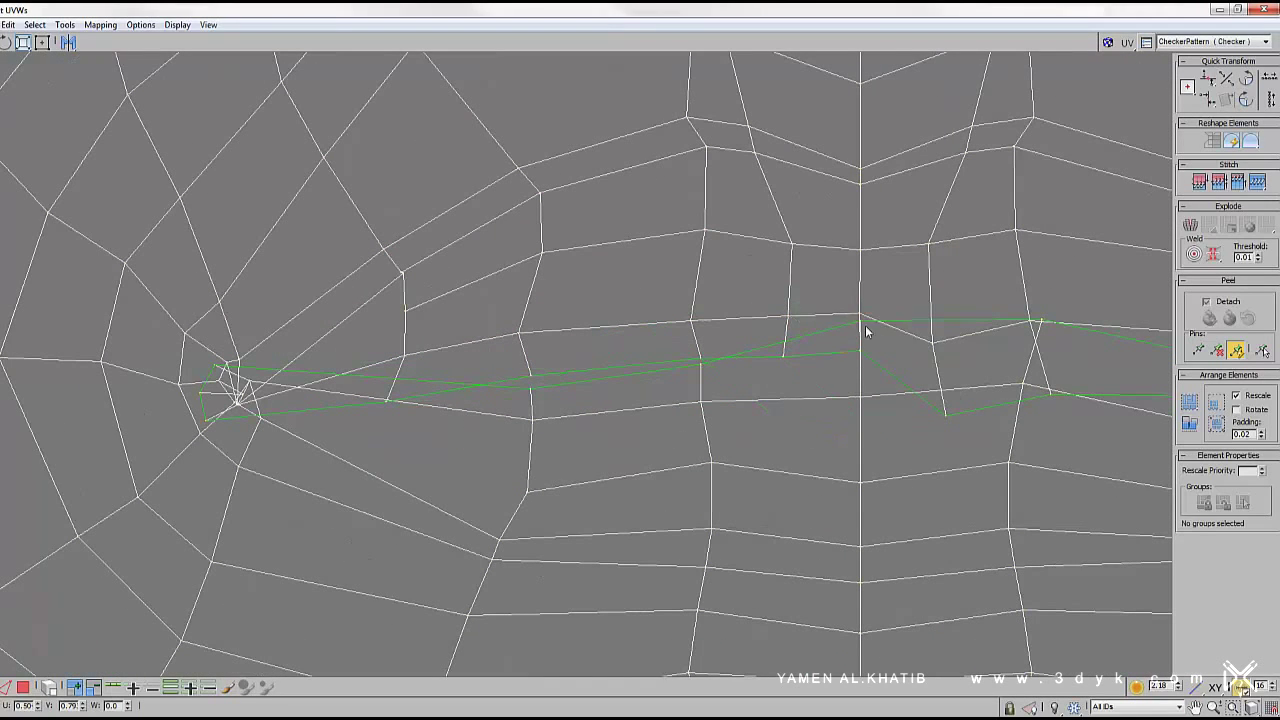
middle_drag(1051, 372, 749, 354)
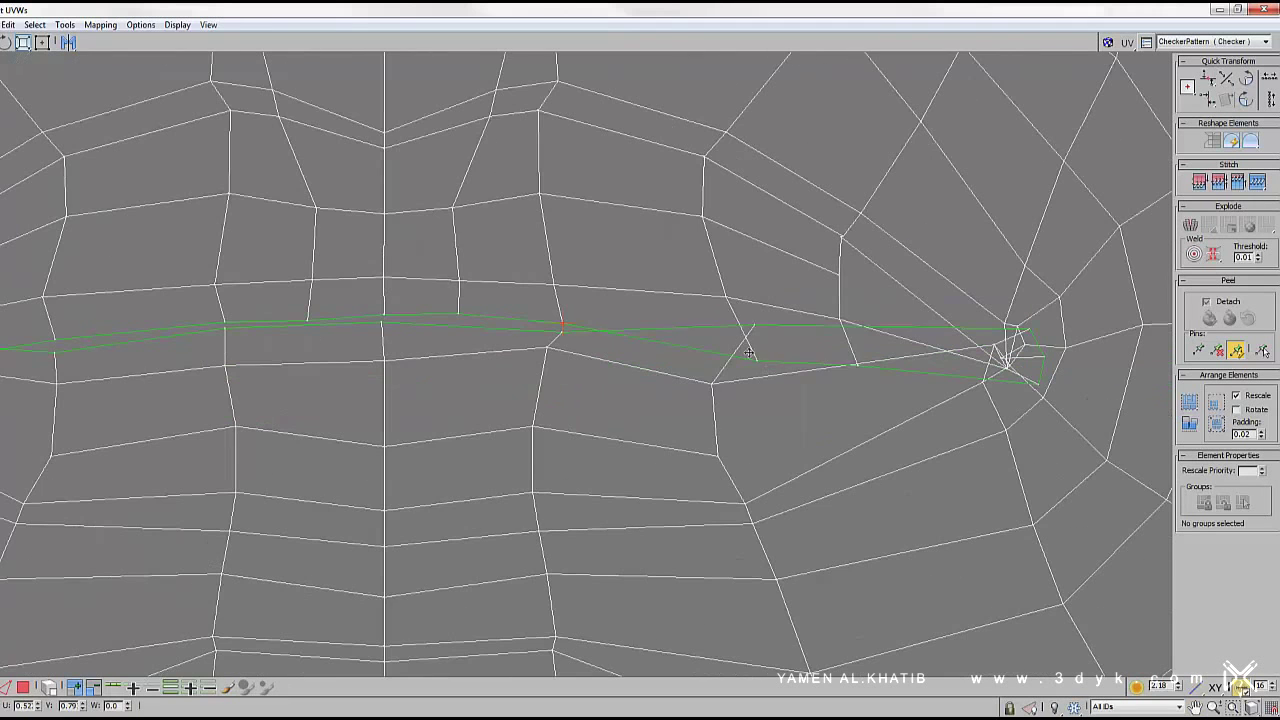
scroll(1032, 387, up, 2)
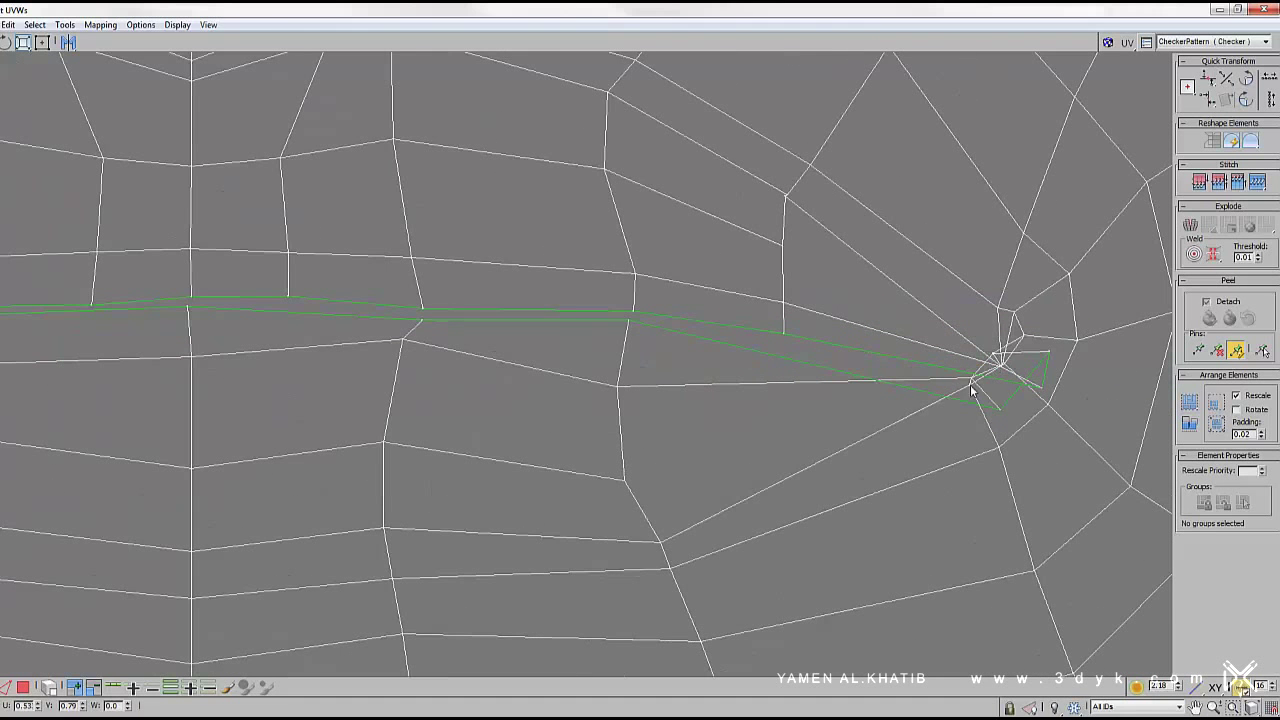
scroll(1022, 366, down, 3)
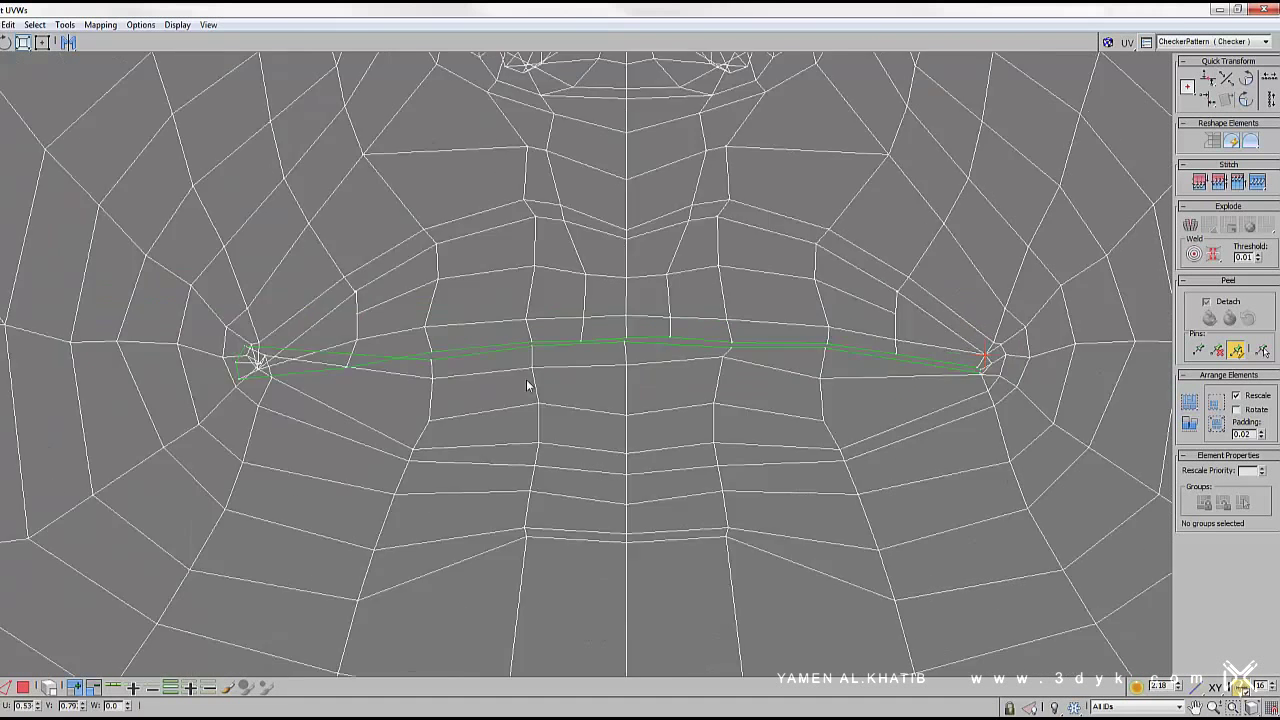
scroll(520, 370, up, 3)
scroll(395, 340, up, 2)
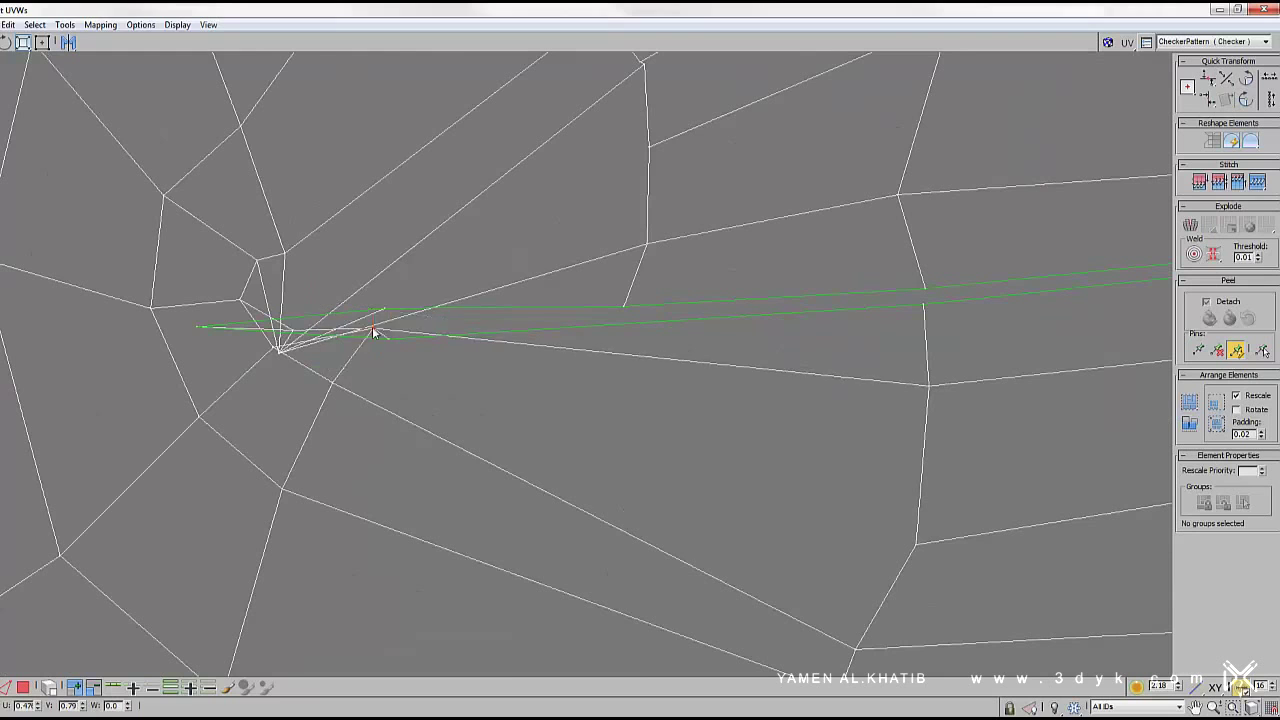
scroll(342, 390, down, 3)
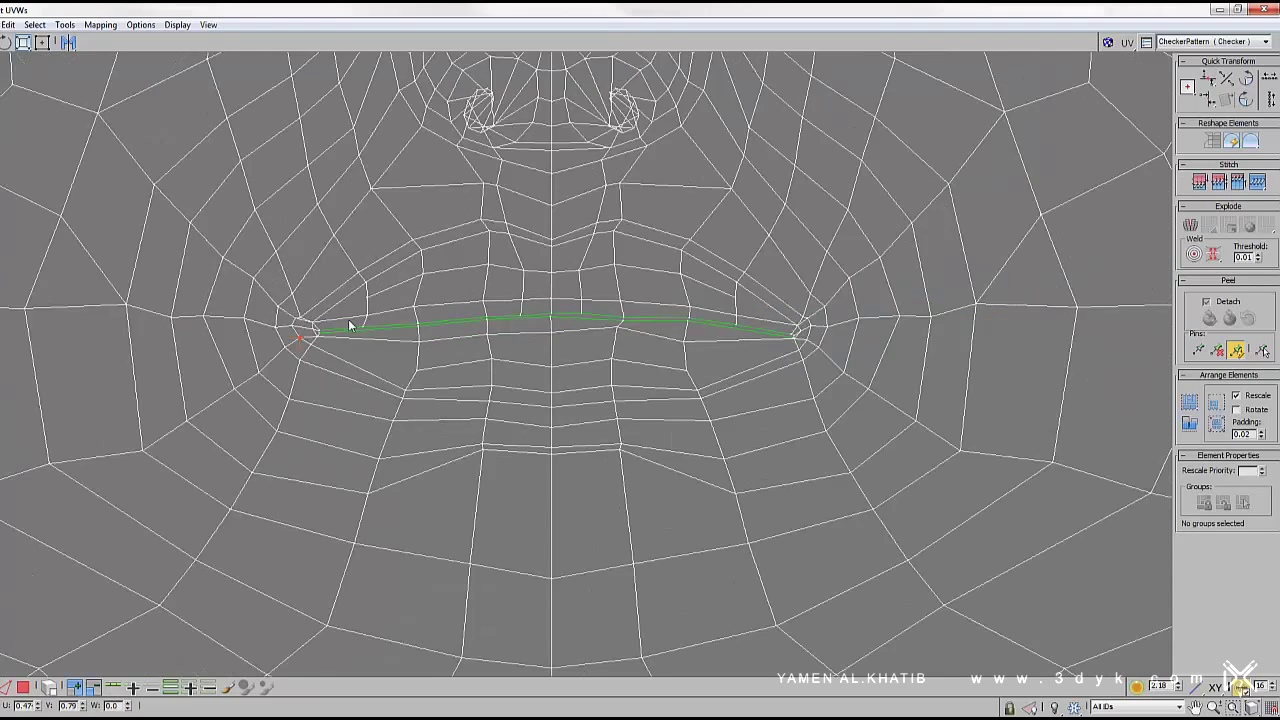
scroll(349, 323, up, 2)
scroll(380, 405, down, 3)
scroll(404, 354, up, 2)
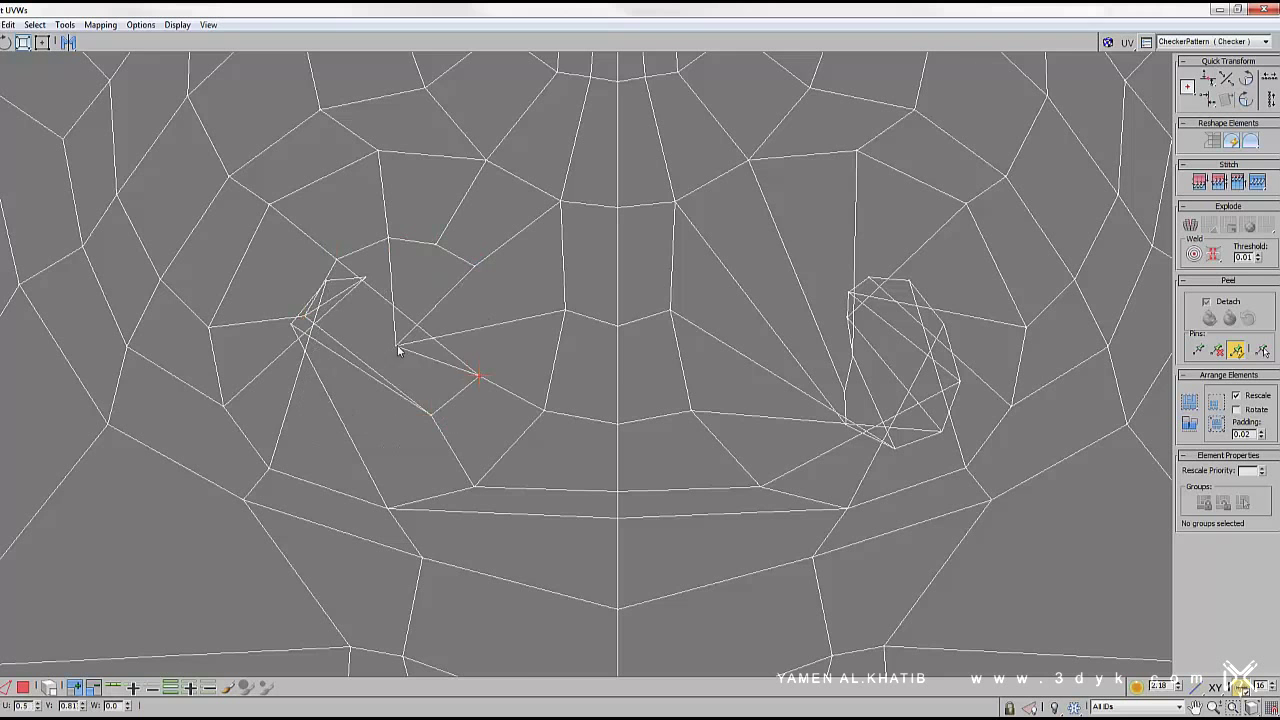
middle_drag(854, 432, 645, 470)
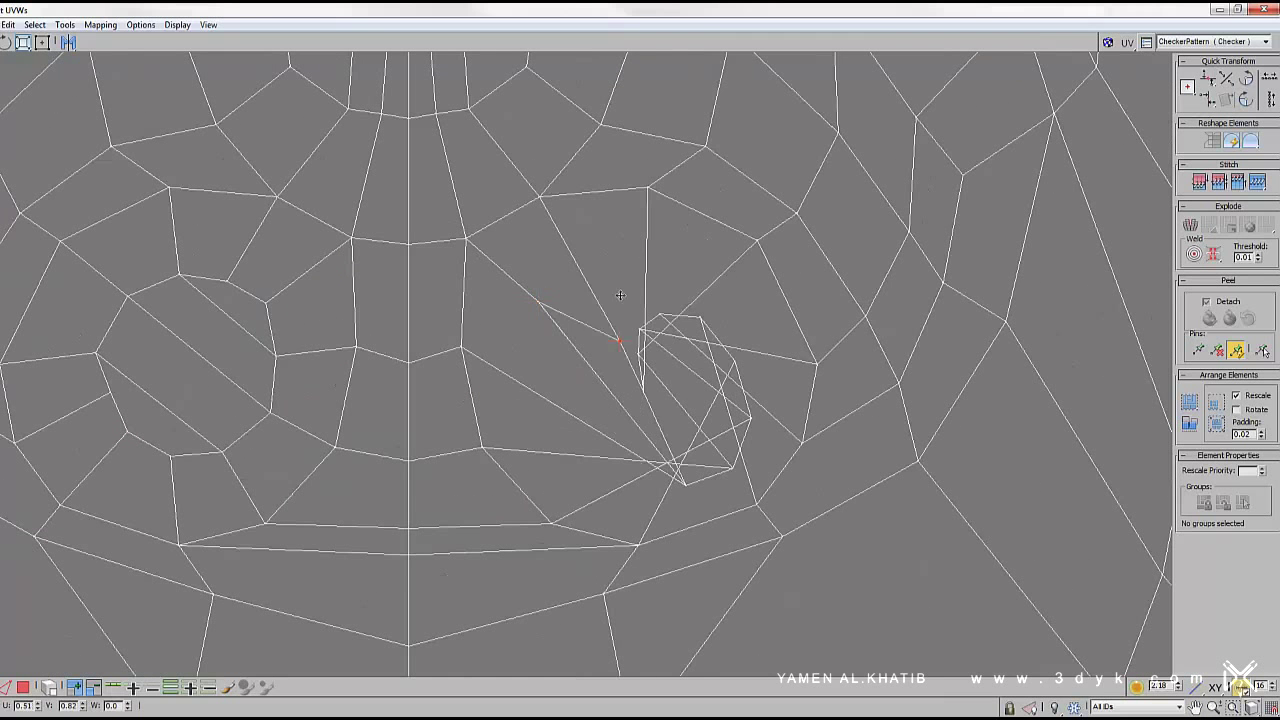
drag(728, 433, 670, 465)
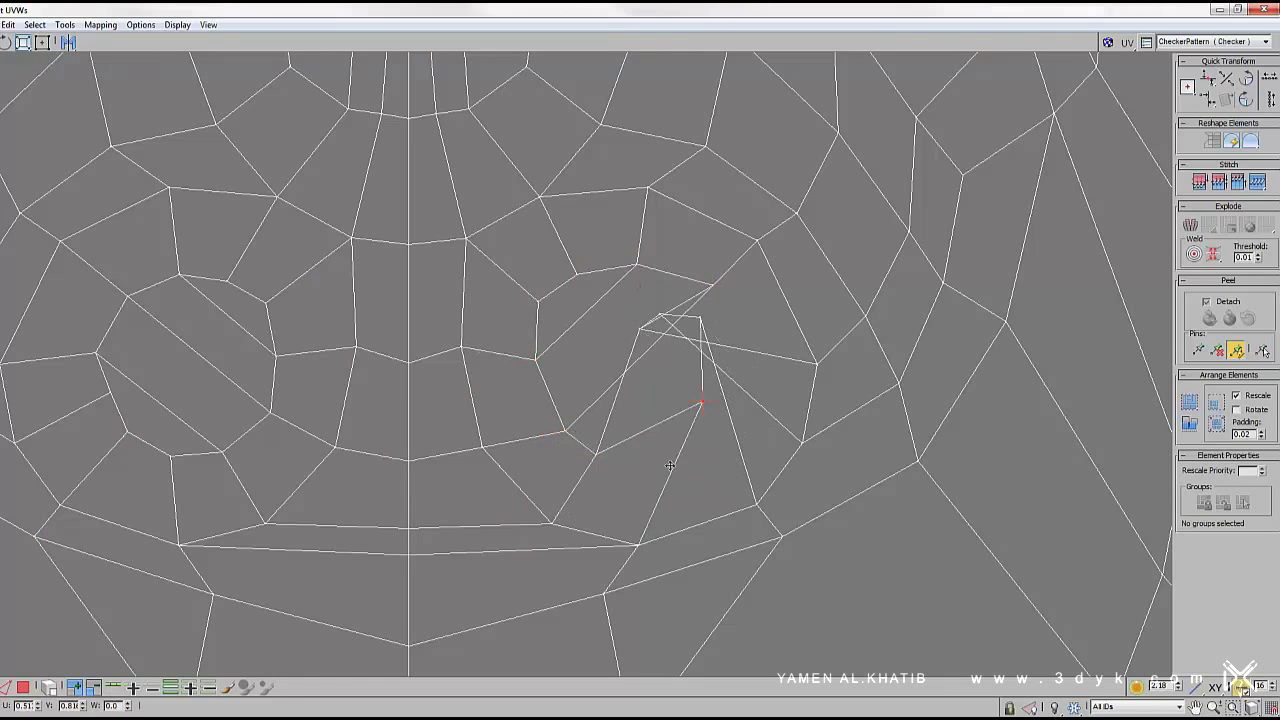
Move the overlapping vertices near the eye apart, straightening the crossed edges into a vertical line
scroll(597, 455, down, 5)
scroll(543, 397, up, 4)
scroll(586, 434, down, 4)
scroll(700, 490, up, 4)
scroll(531, 409, down, 3)
scroll(535, 400, up, 3)
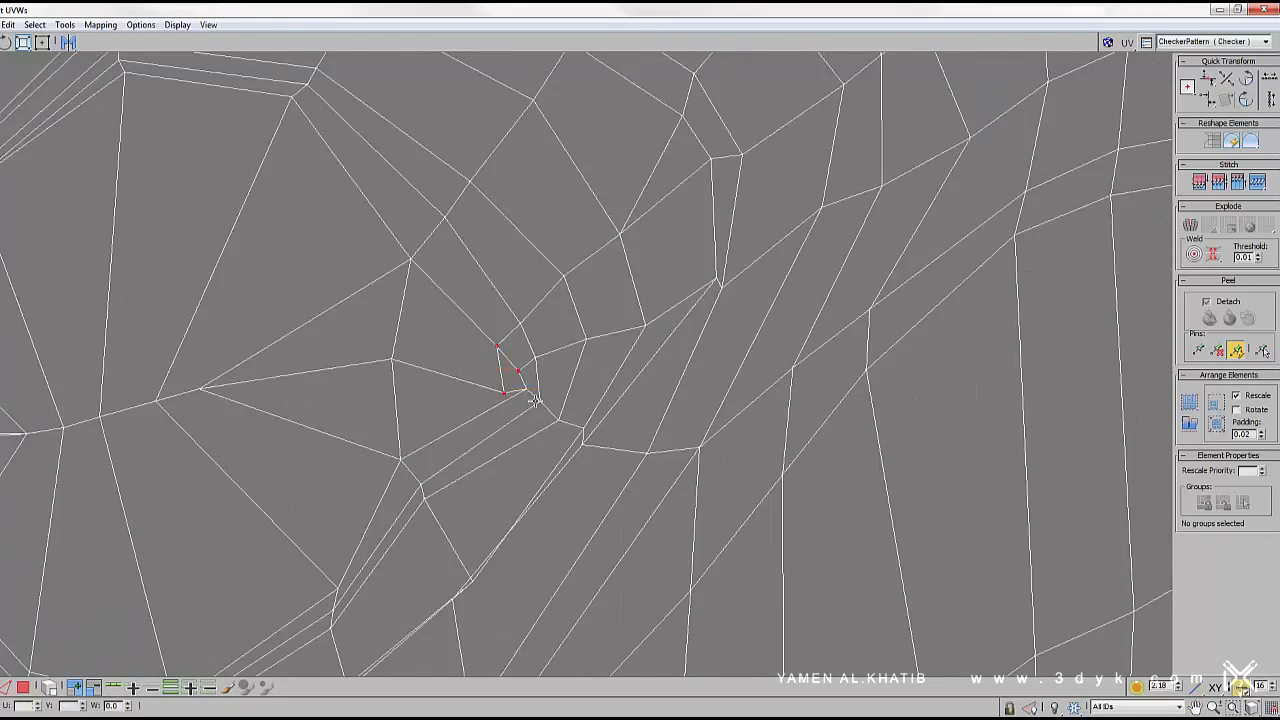
scroll(497, 356, down, 2)
scroll(337, 534, up, 1)
scroll(563, 366, up, 2)
scroll(430, 370, down, 2)
middle_drag(389, 391, 749, 314)
scroll(771, 353, up, 2)
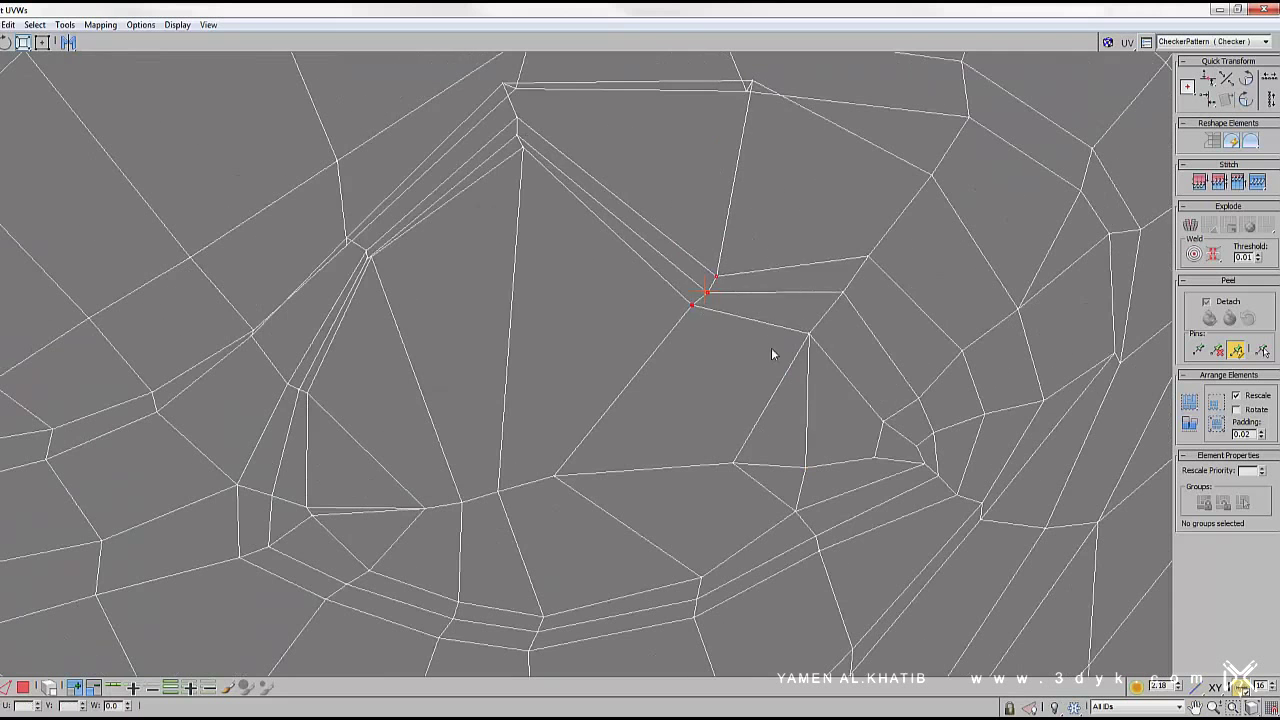
drag(680, 313, 517, 282)
click(360, 250)
drag(362, 252, 418, 354)
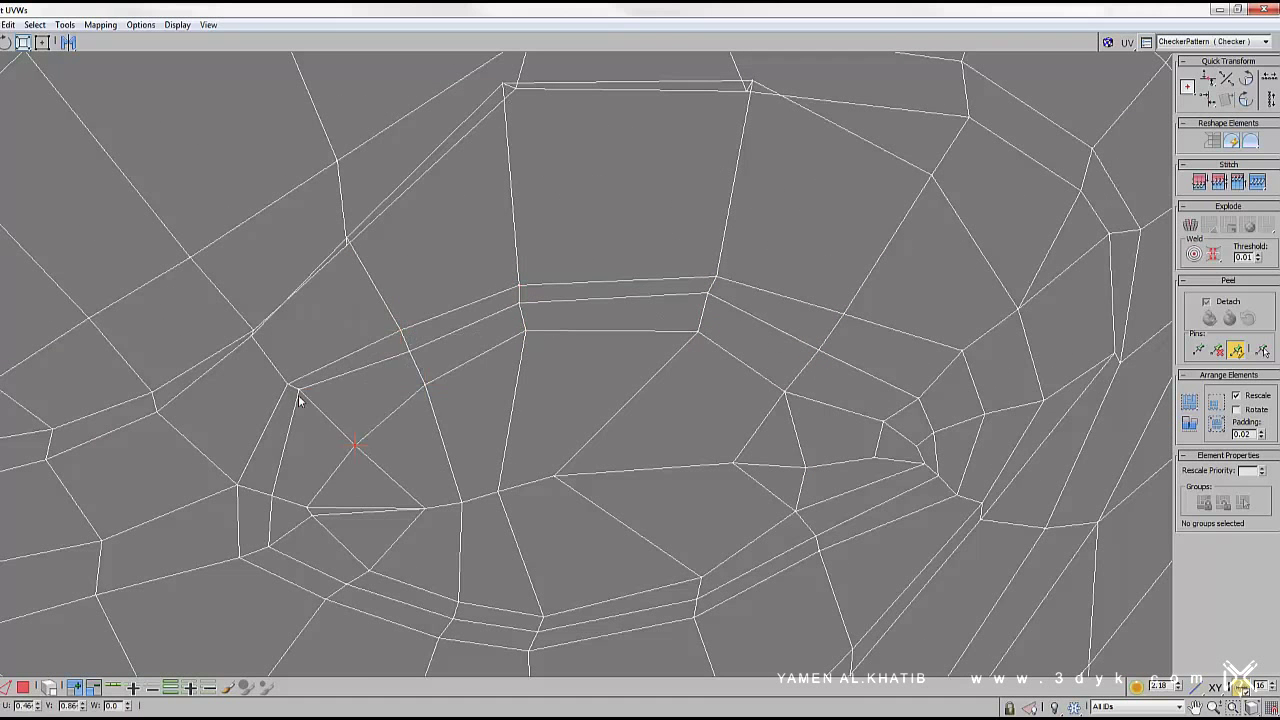
scroll(535, 407, down, 2)
middle_drag(350, 525, 381, 405)
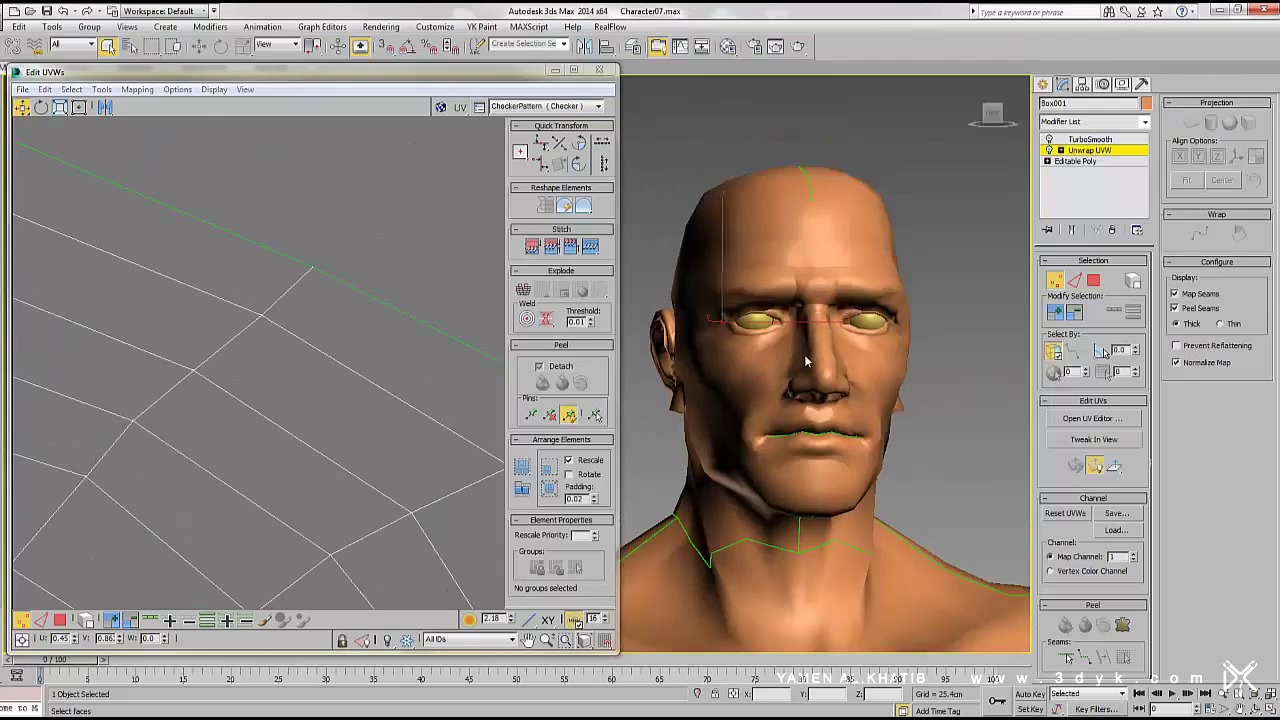
Show the checker pattern on the head with edged faces turned on
click(545, 106)
click(545, 119)
scroll(350, 365, up, 2)
scroll(257, 443, up, 2)
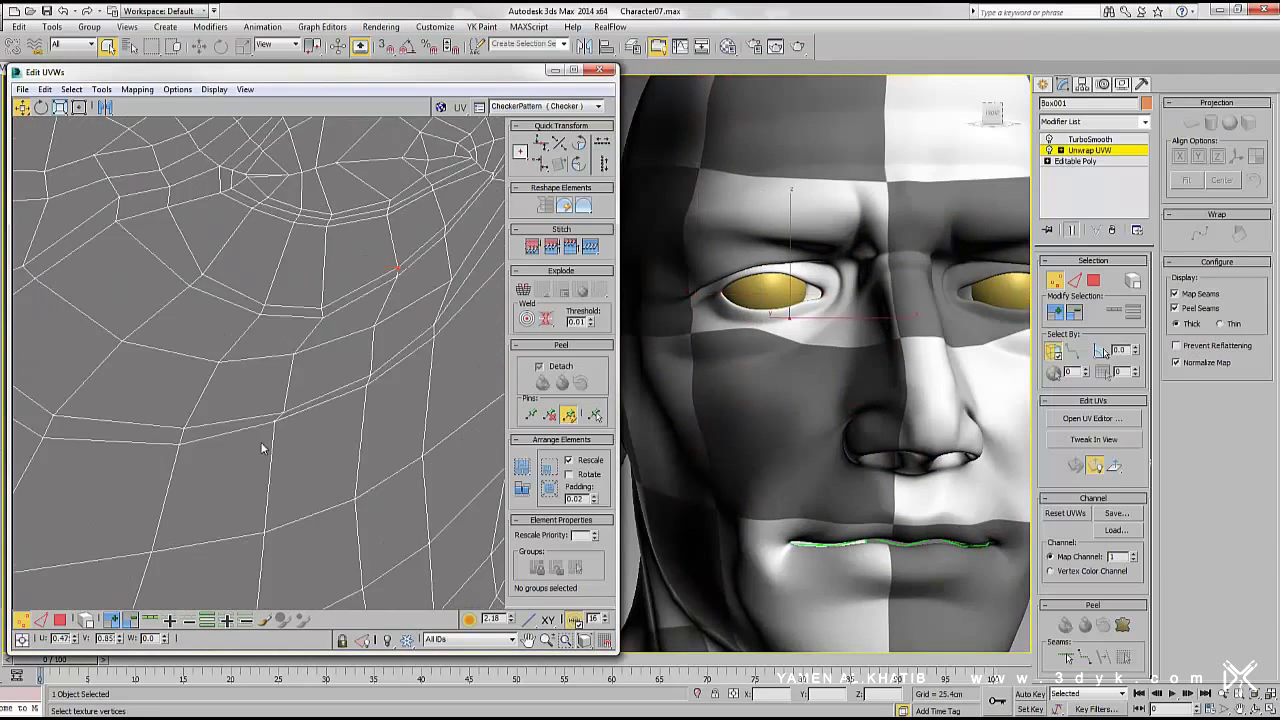
scroll(194, 428, up, 2)
scroll(357, 423, up, 2)
drag(223, 214, 357, 314)
scroll(305, 345, up, 2)
scroll(305, 339, down, 2)
scroll(300, 335, down, 2)
scroll(280, 320, down, 2)
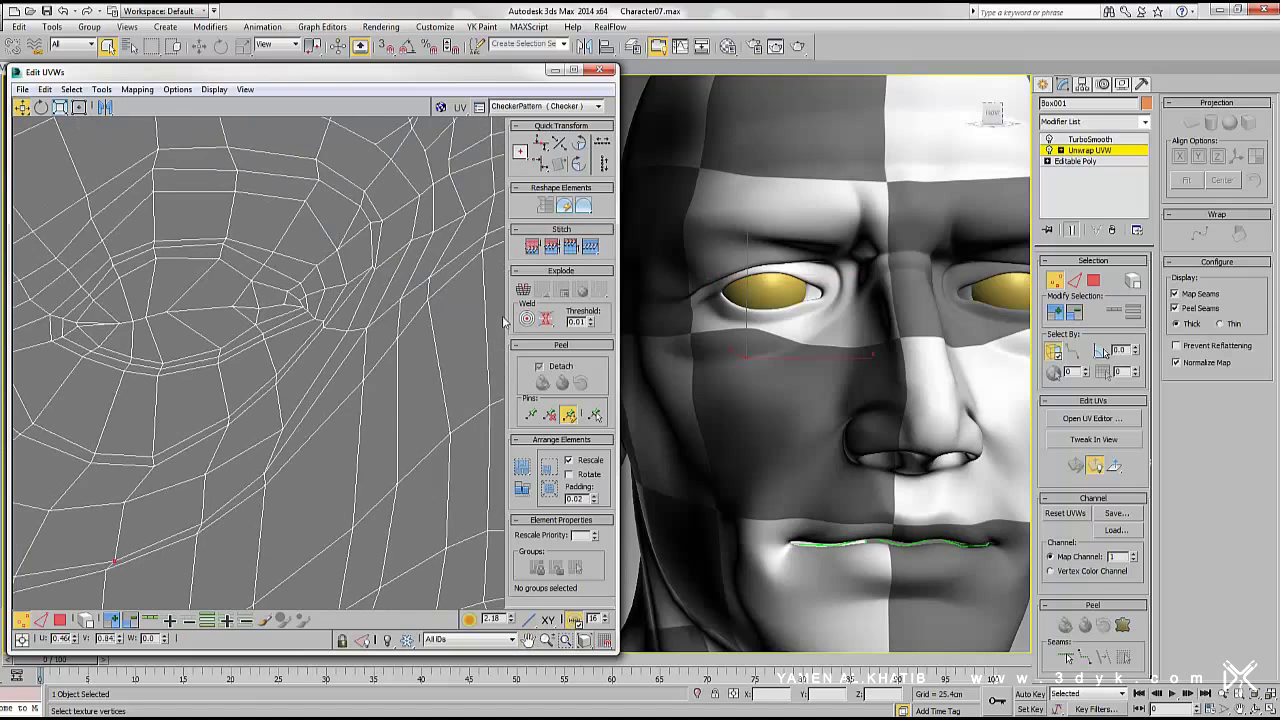
key(F4)
Move the uneven vertices at the eye corner and below the eye to even their spacing
click(268, 294)
scroll(265, 284, up, 2)
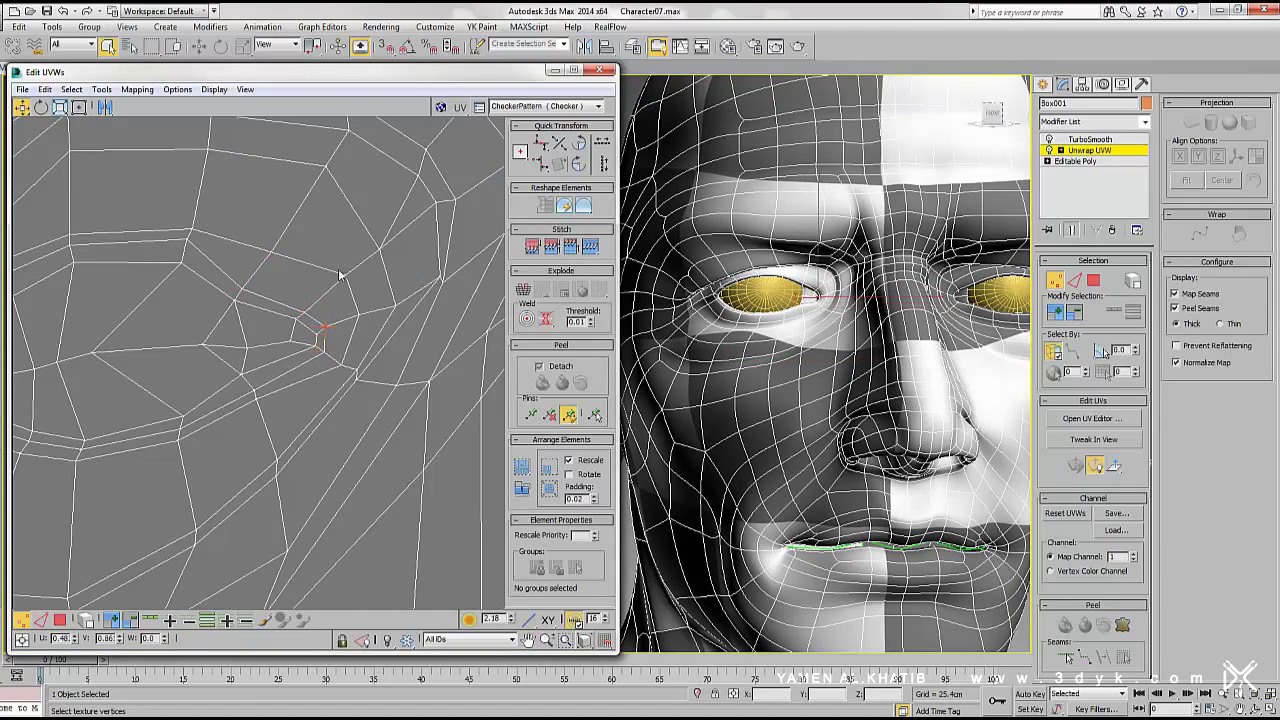
click(180, 266)
scroll(180, 266, up, 2)
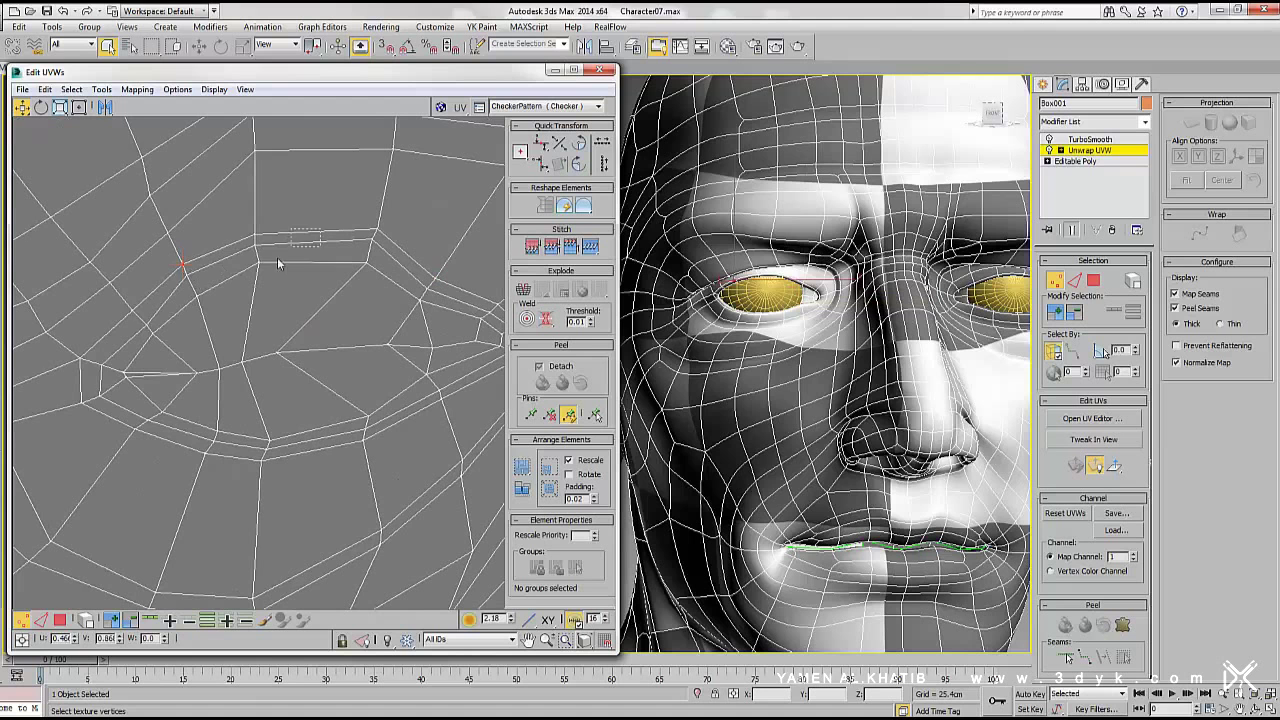
mouse_move(96, 413)
middle_down()
mouse_move(53, 400)
mouse_move(40, 326)
middle_up()
scroll(281, 457, down, 2)
middle_drag(289, 443, 267, 477)
scroll(225, 428, down, 2)
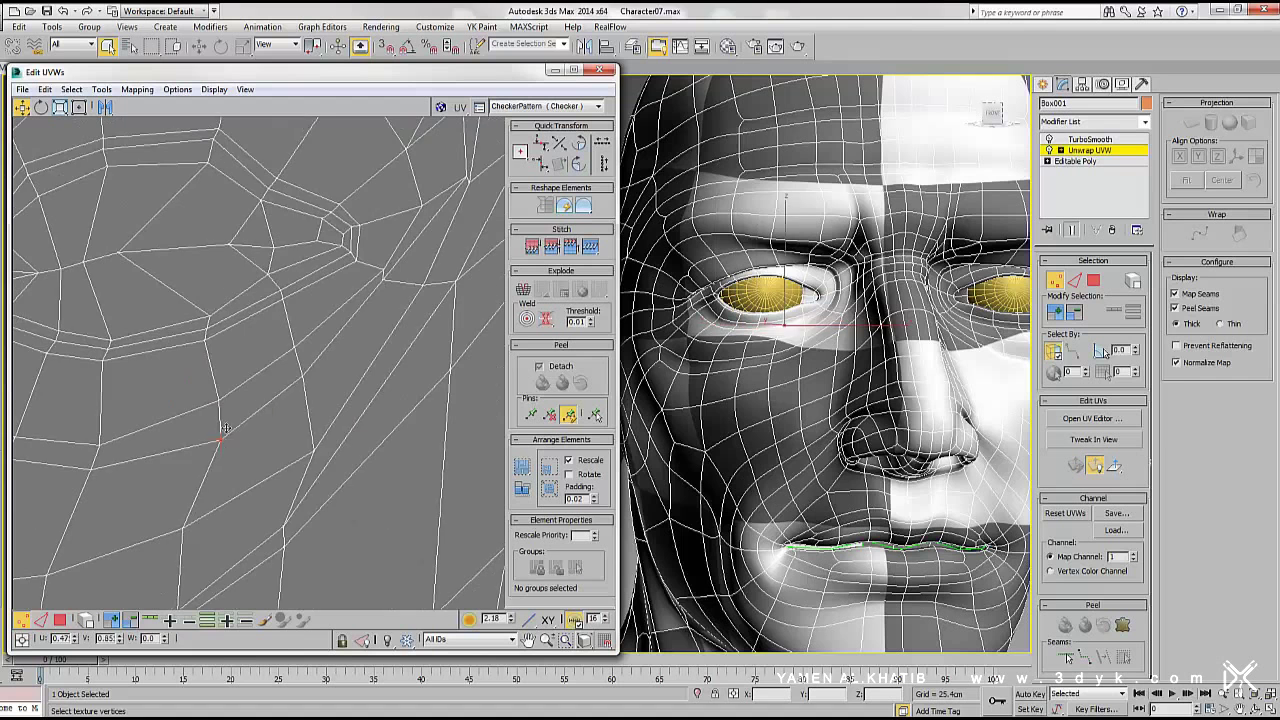
scroll(305, 462, up, 2)
scroll(330, 425, down, 2)
click(262, 398)
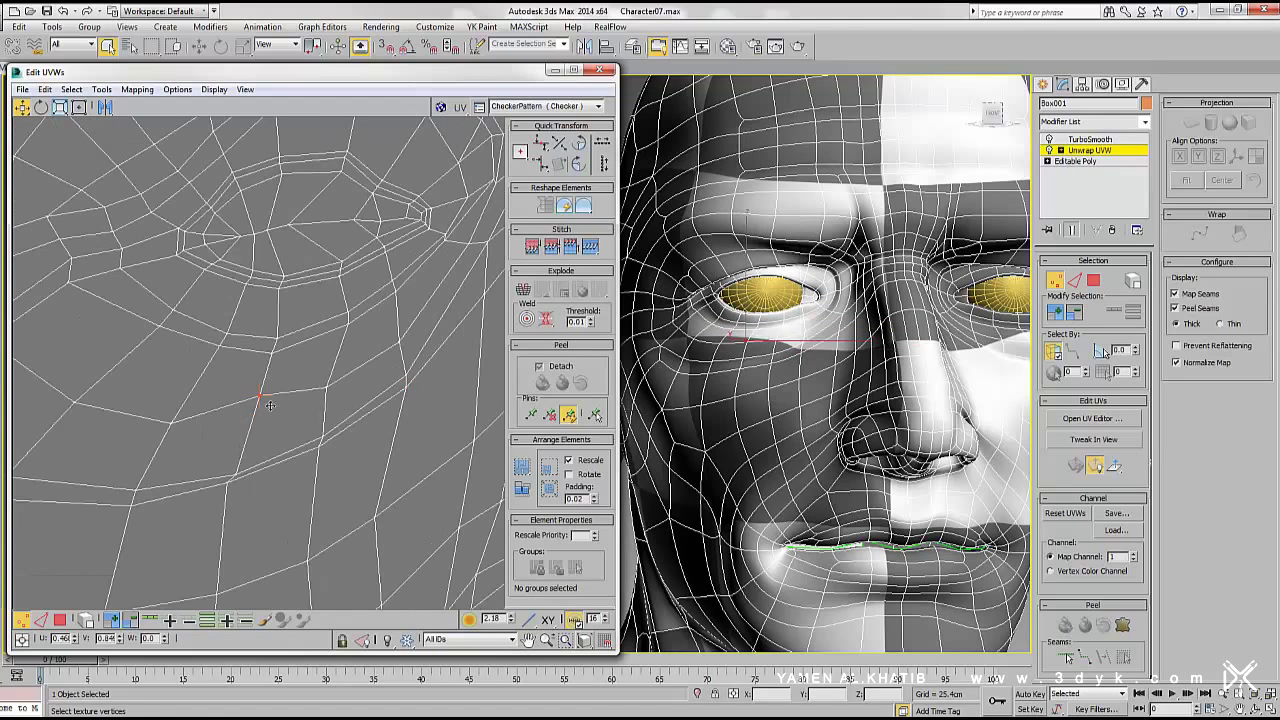
scroll(120, 370, up, 2)
click(160, 318)
drag(296, 458, 385, 462)
Zoom in above the eye and select a stray vertex beside the right eye
middle_drag(158, 480, 307, 430)
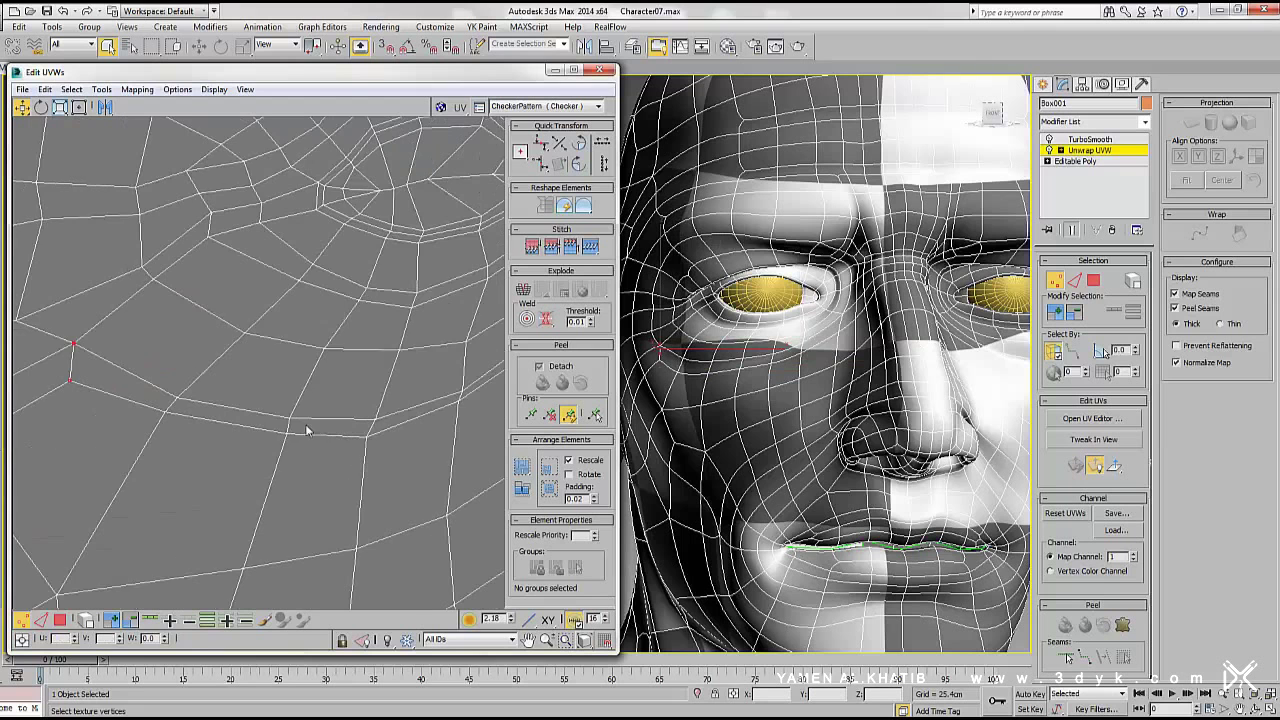
middle_drag(493, 316, 381, 337)
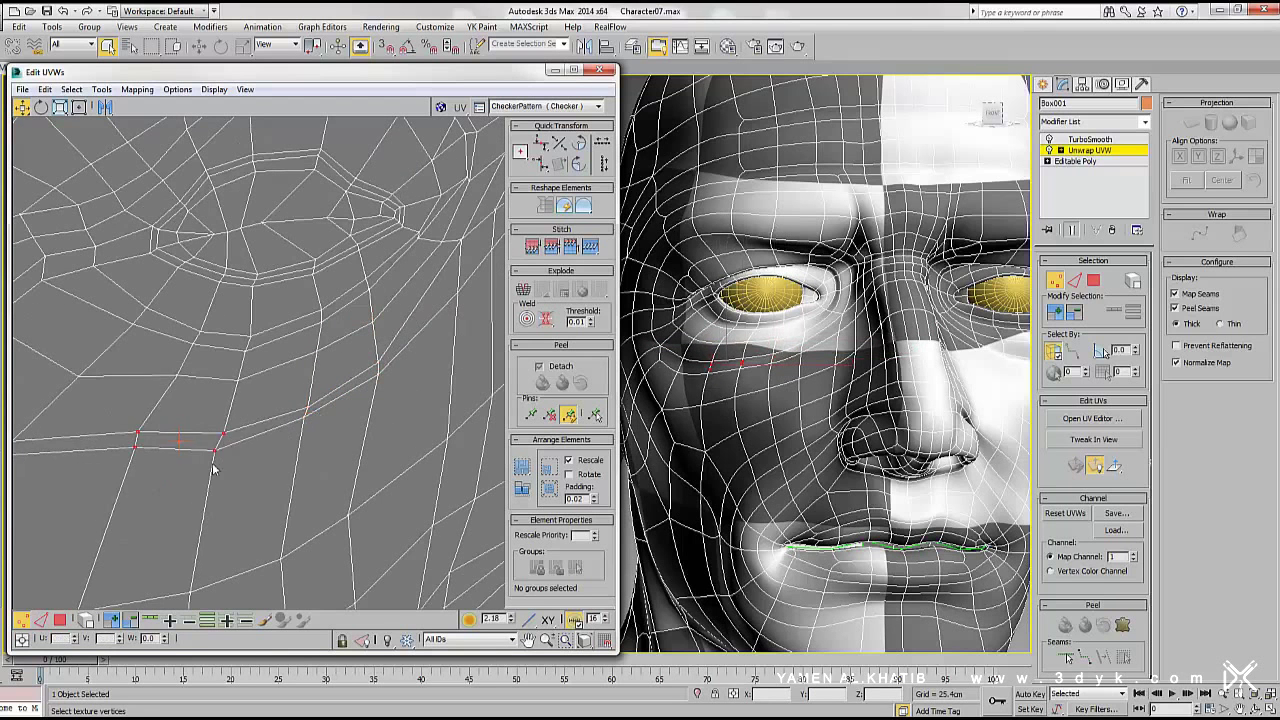
middle_drag(225, 453, 321, 395)
scroll(167, 408, down, 4)
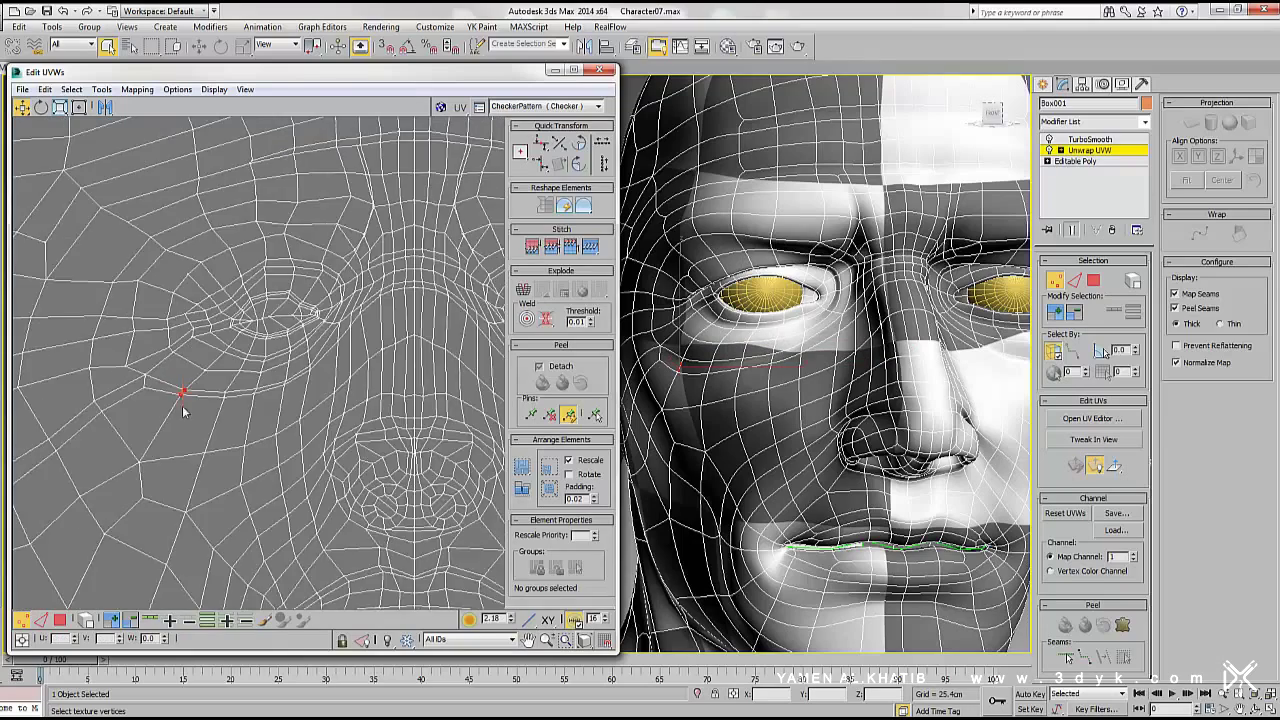
scroll(197, 296, up, 4)
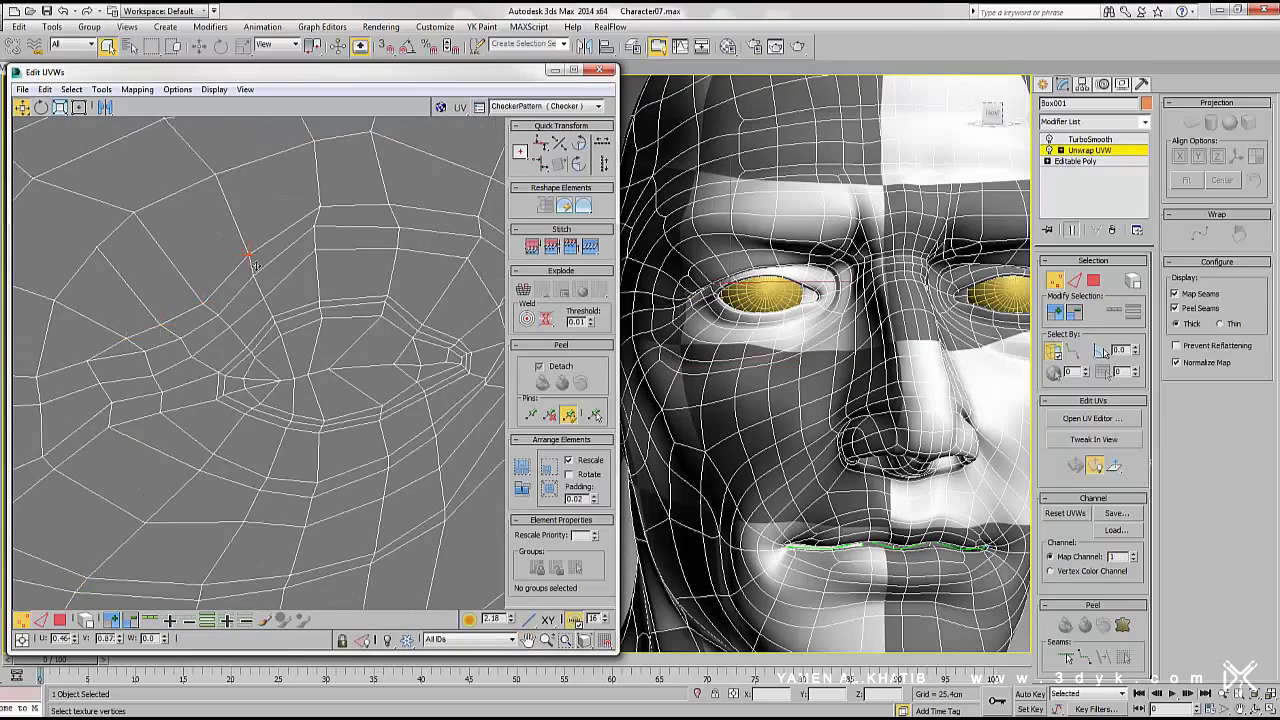
middle_drag(256, 265, 236, 308)
scroll(233, 331, down, 2)
scroll(240, 330, down, 2)
scroll(300, 330, down, 1)
scroll(345, 329, down, 1)
key(z)
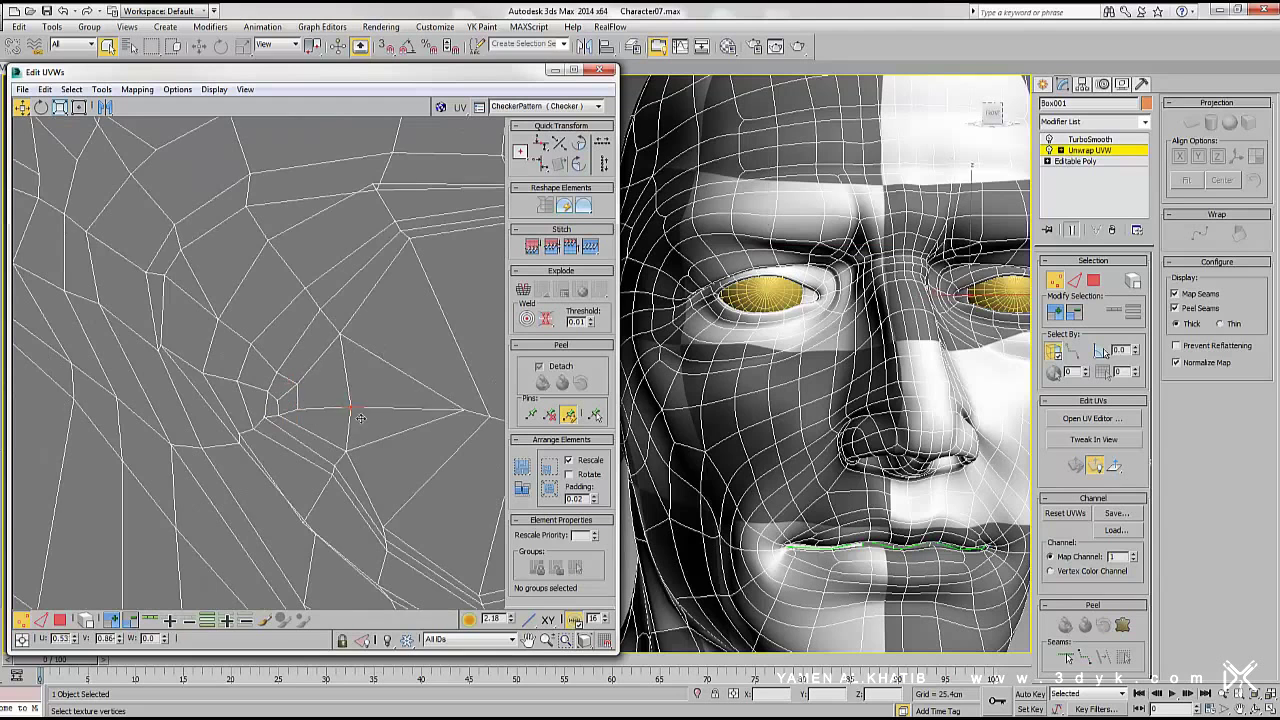
middle_drag(346, 346, 310, 266)
drag(422, 224, 420, 226)
scroll(400, 300, down, 2)
scroll(357, 240, up, 2)
scroll(296, 290, up, 1)
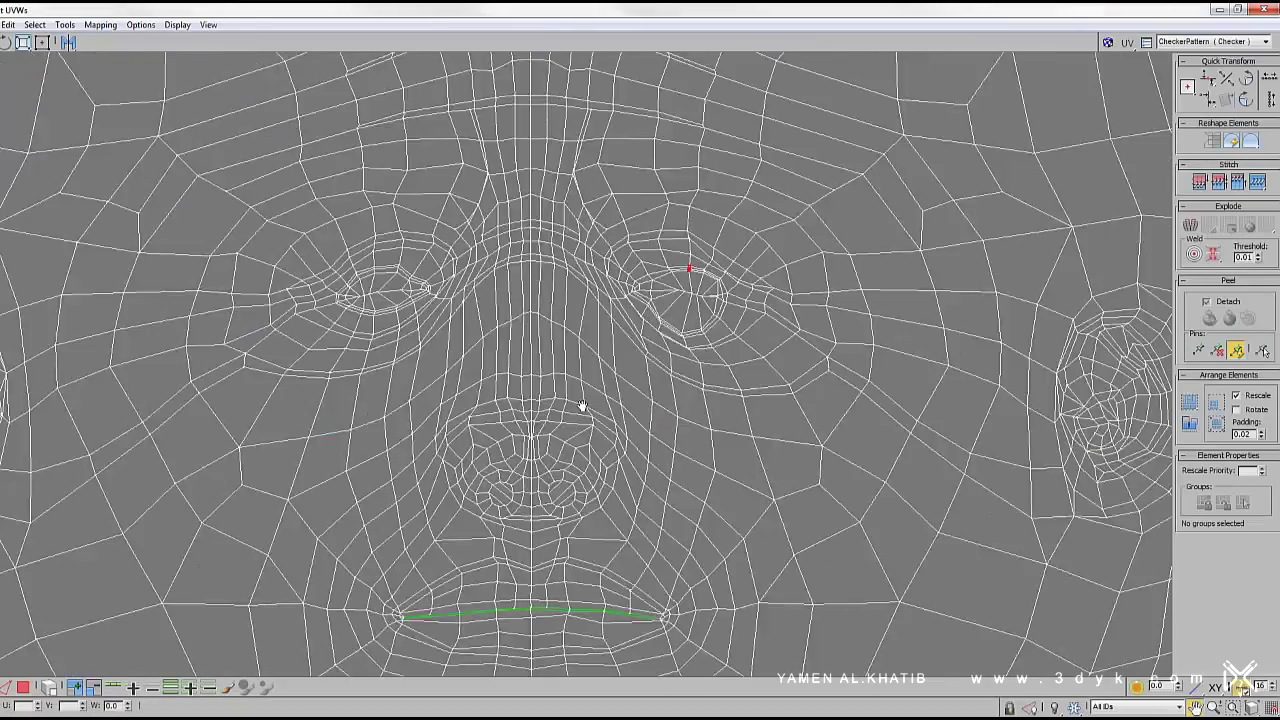
scroll(675, 278, up, 3)
middle_drag(675, 272, 675, 281)
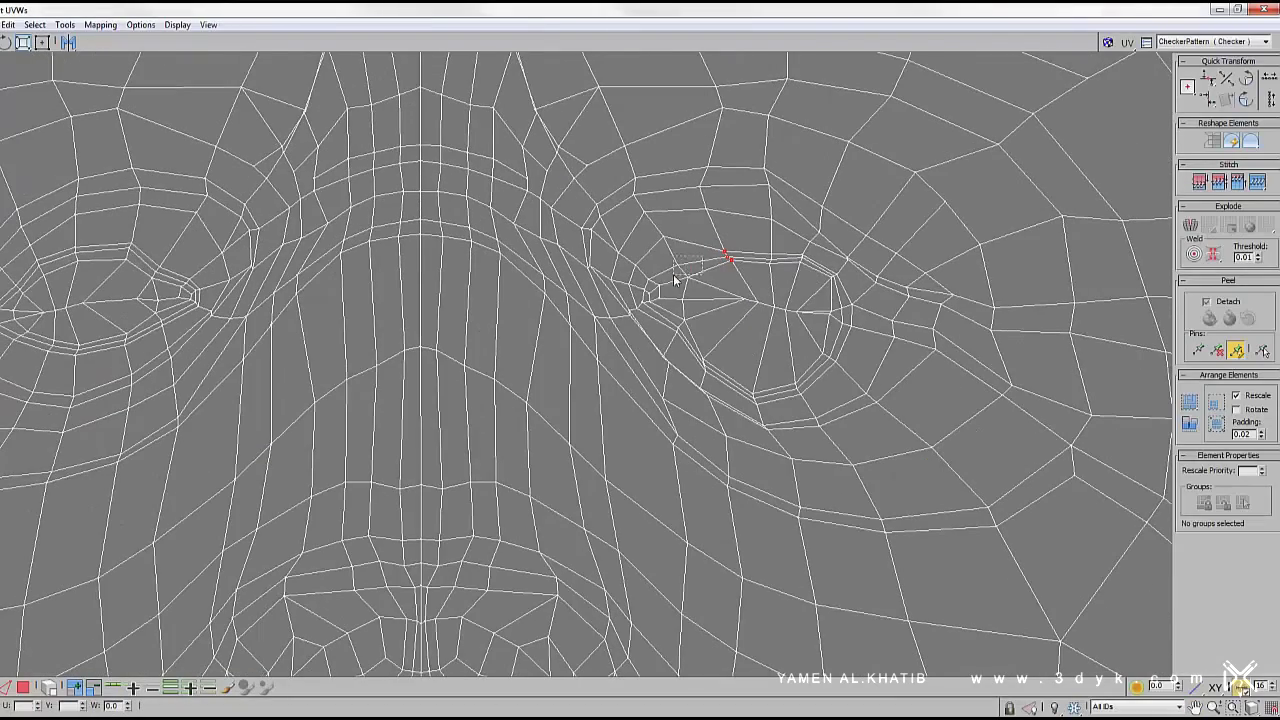
scroll(640, 291, up, 3)
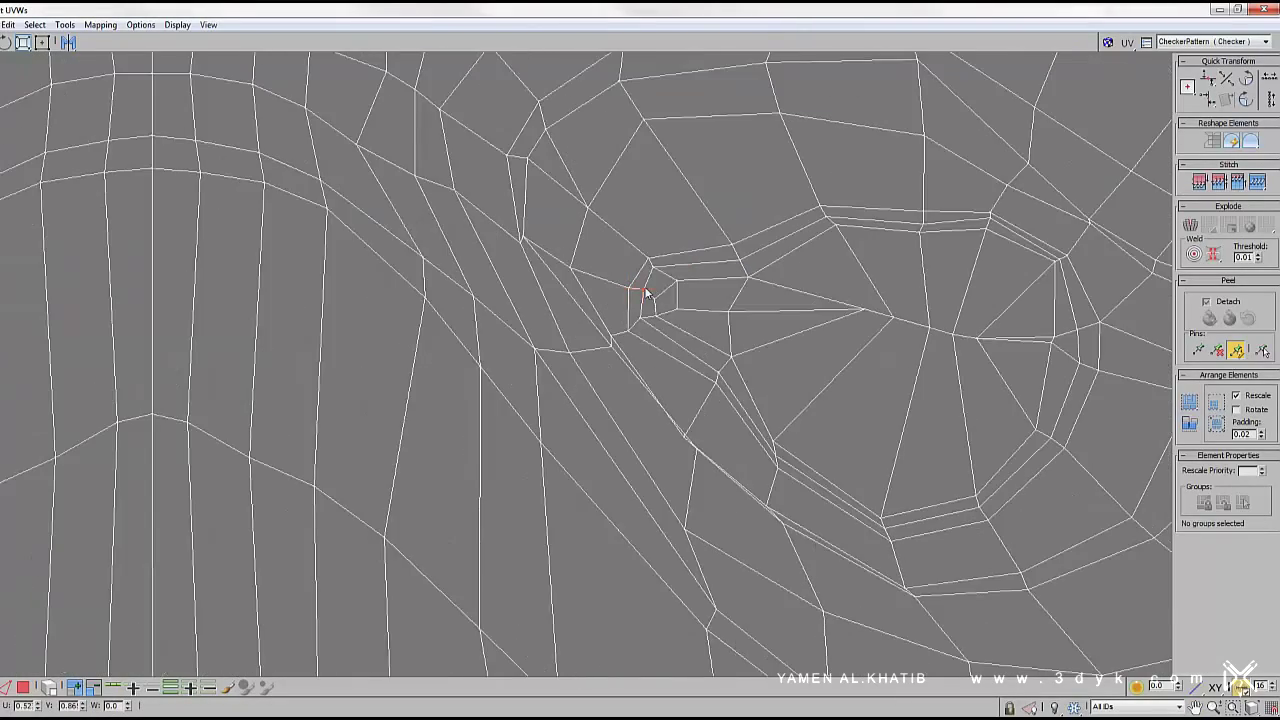
scroll(666, 287, down, 3)
scroll(664, 387, down, 3)
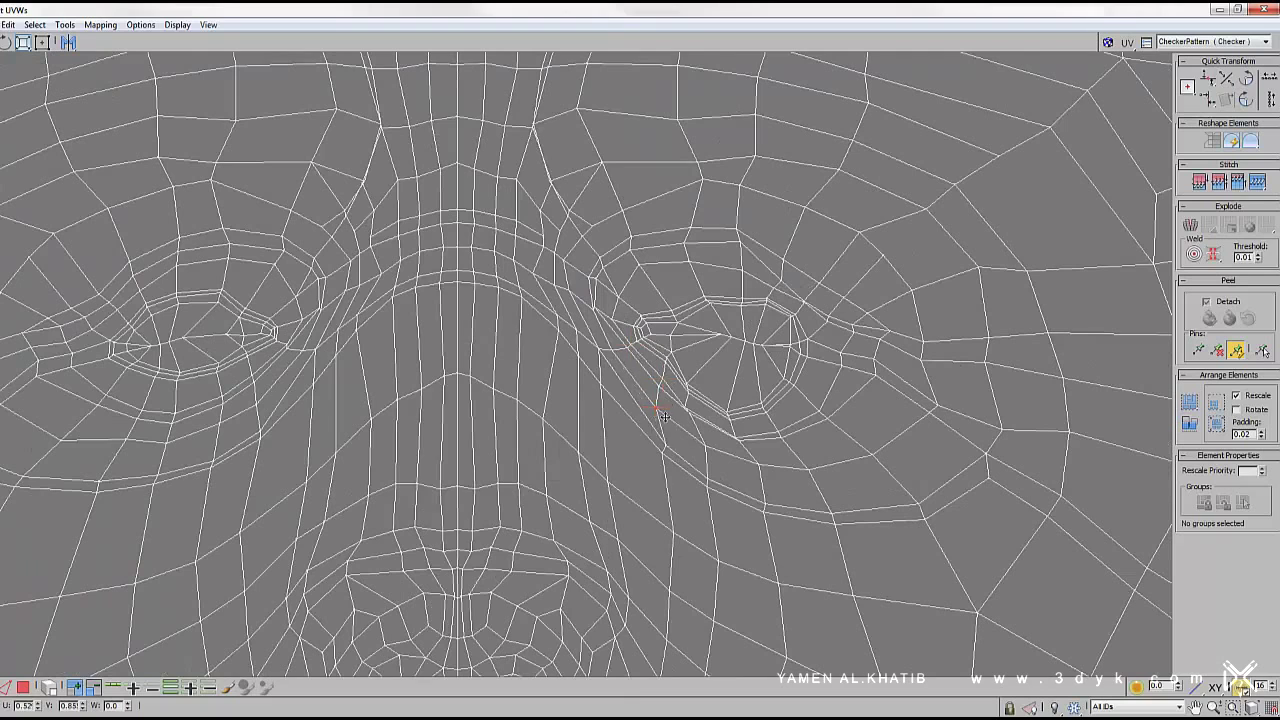
scroll(657, 386, up, 2)
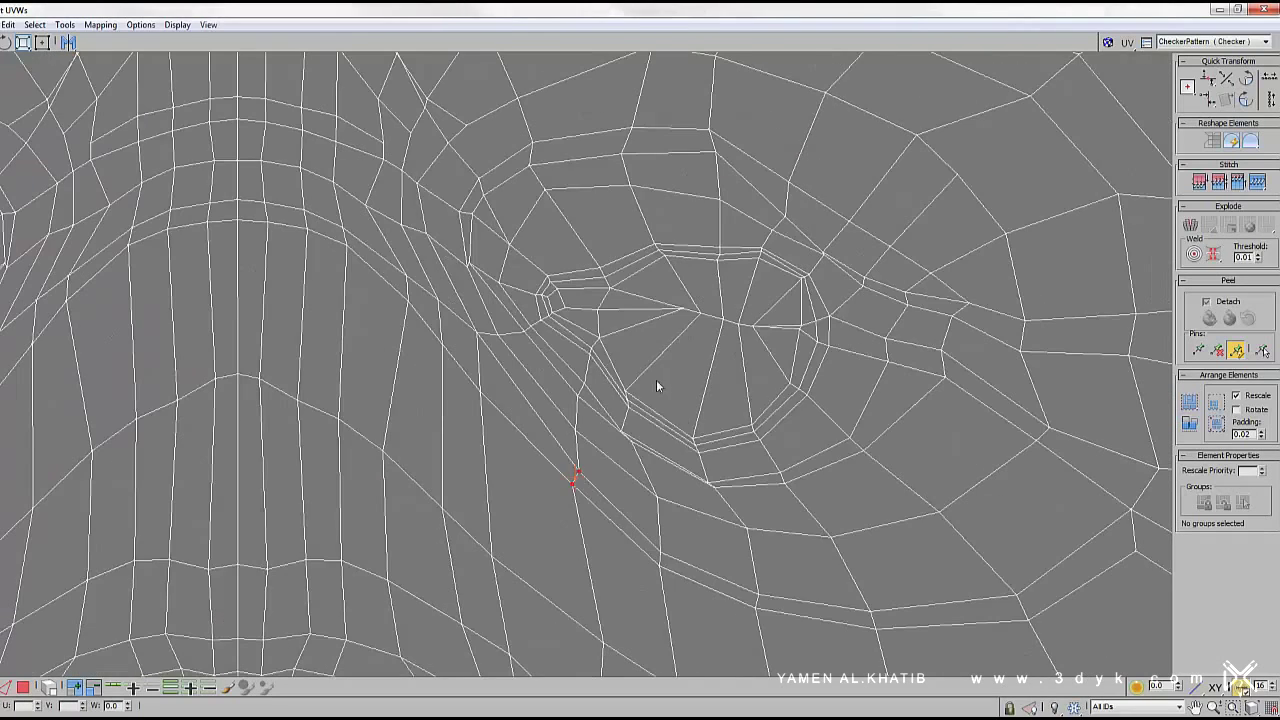
scroll(735, 430, down, 3)
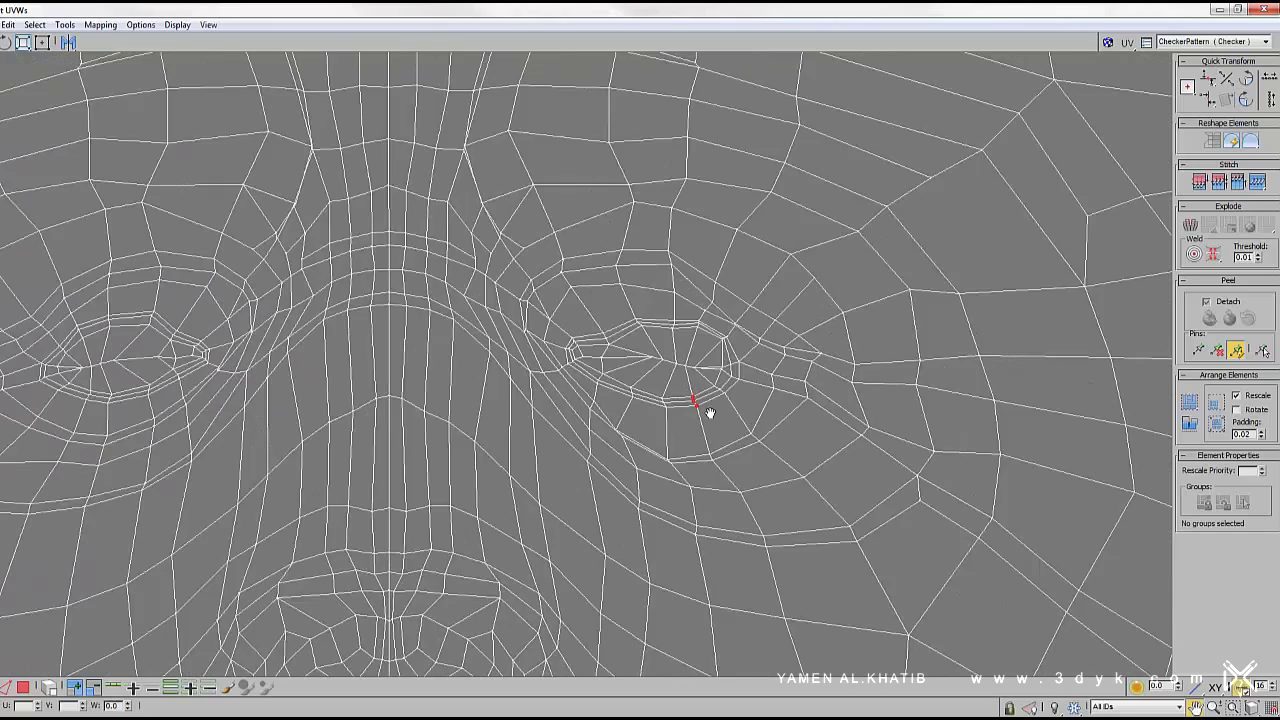
scroll(745, 407, up, 3)
scroll(729, 383, down, 3)
scroll(902, 354, up, 4)
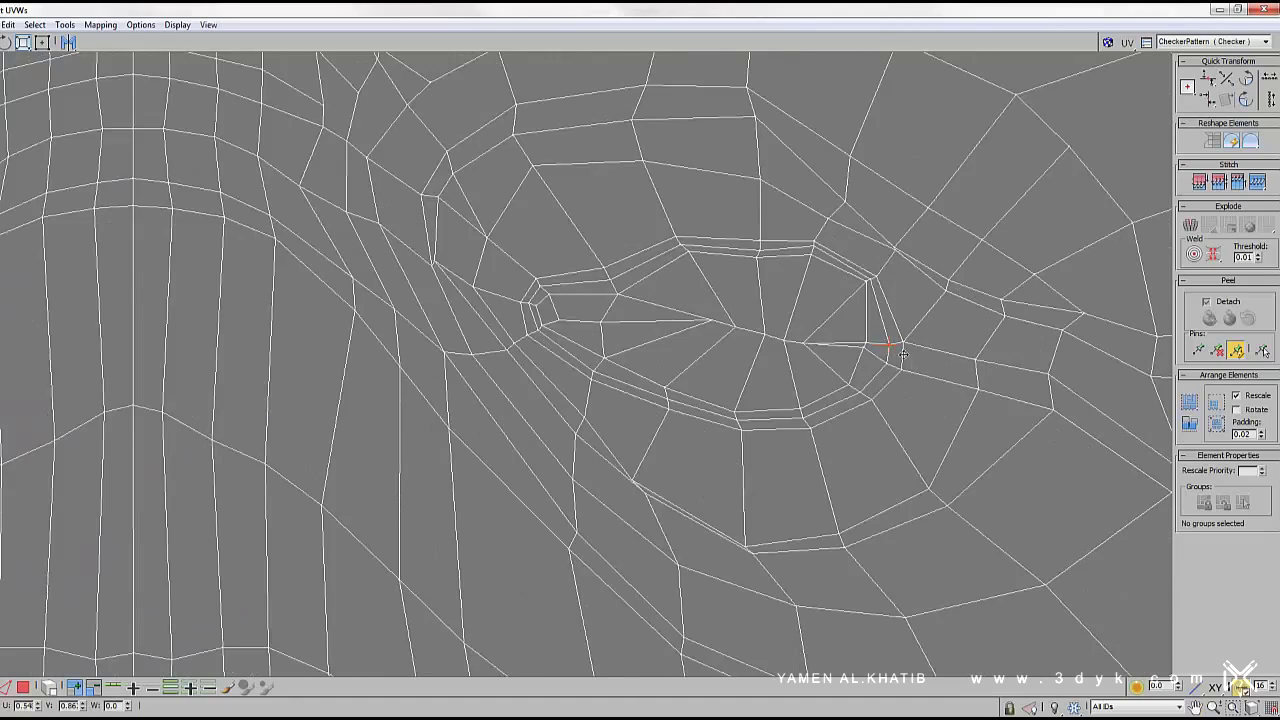
scroll(877, 402, down, 3)
scroll(794, 300, up, 3)
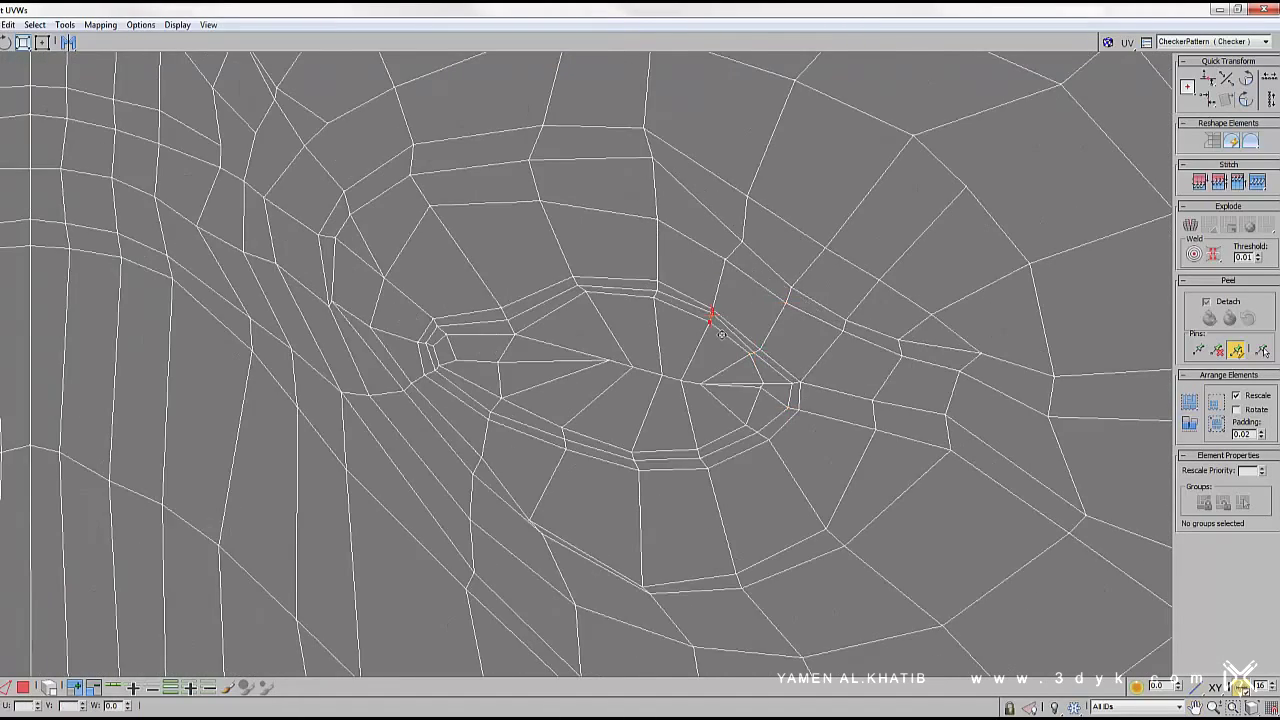
scroll(721, 334, down, 3)
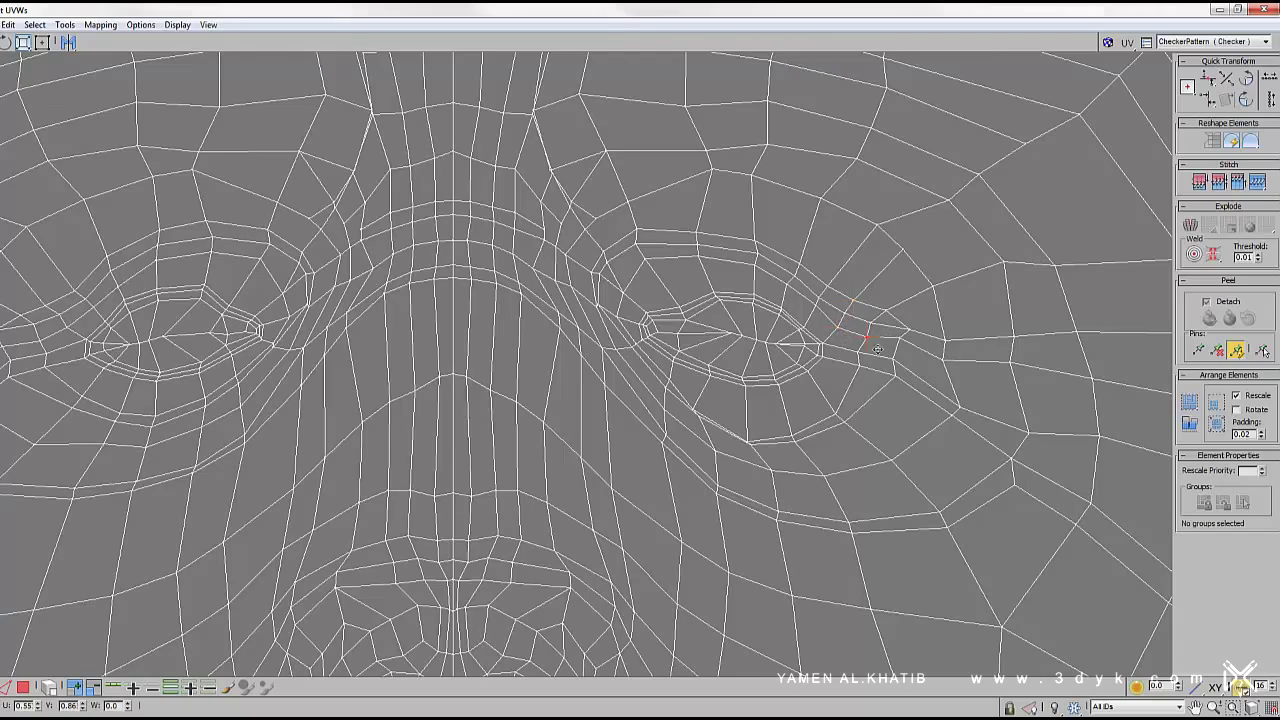
scroll(783, 289, up, 2)
middle_drag(700, 320, 600, 350)
scroll(581, 355, down, 3)
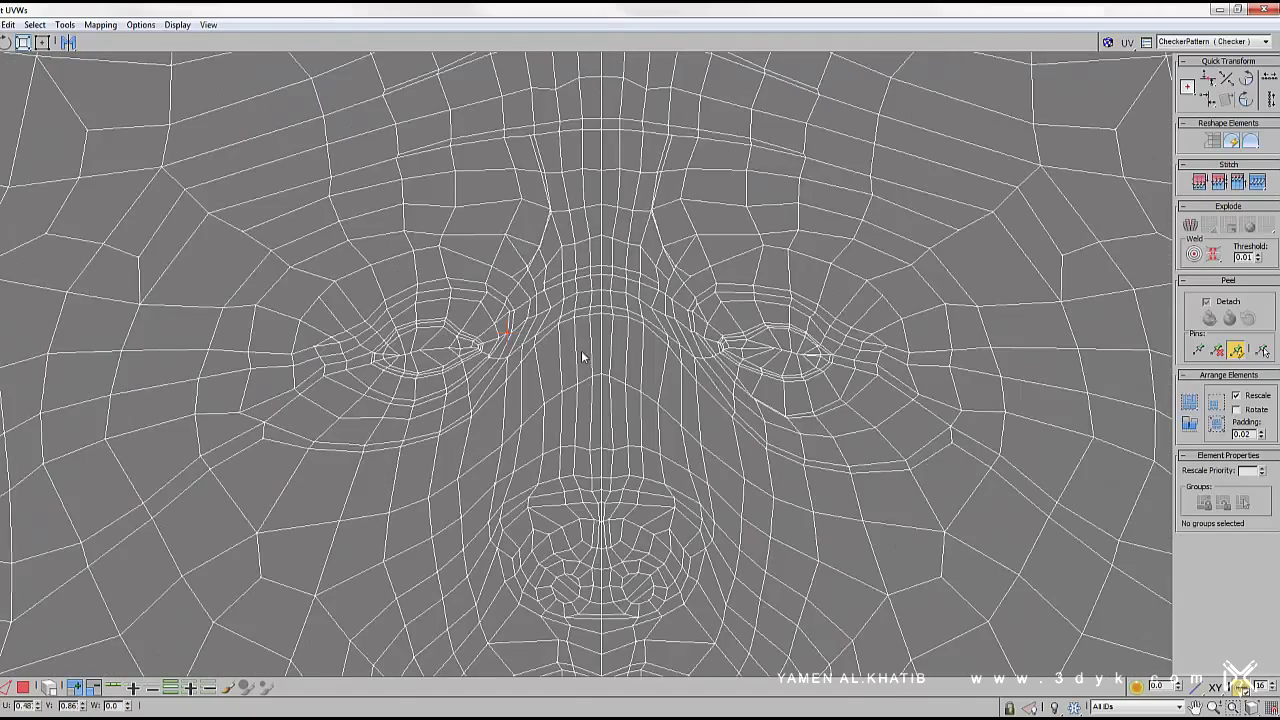
scroll(735, 349, up, 3)
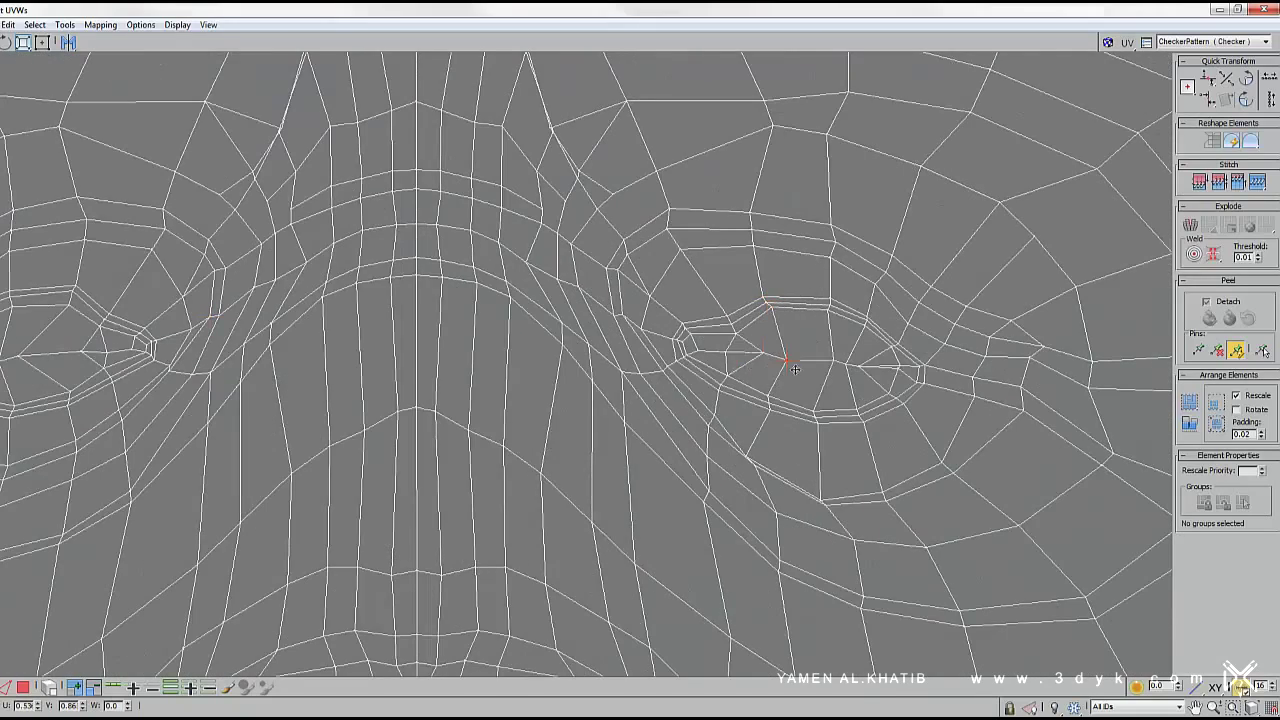
scroll(900, 376, down, 3)
scroll(894, 371, up, 4)
scroll(858, 287, down, 3)
scroll(603, 251, up, 3)
scroll(603, 251, up, 2)
scroll(225, 179, down, 3)
scroll(225, 179, down, 3)
scroll(225, 179, down, 3)
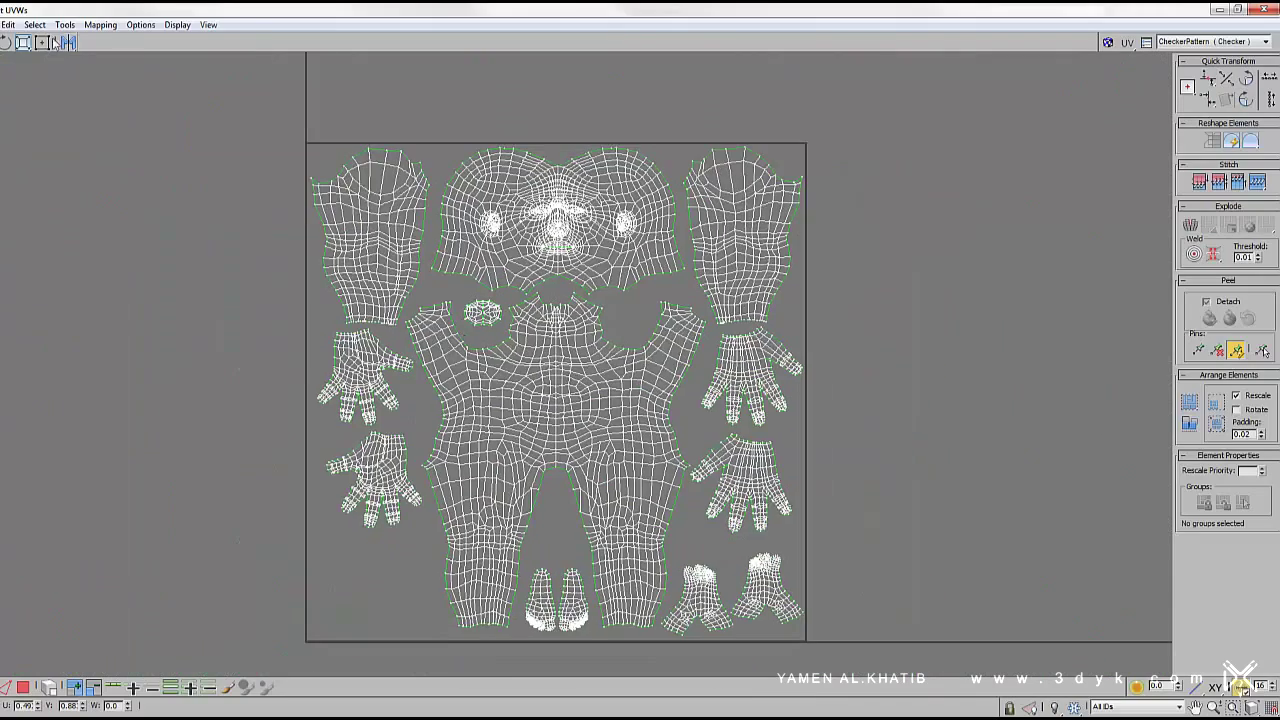
click(55, 43)
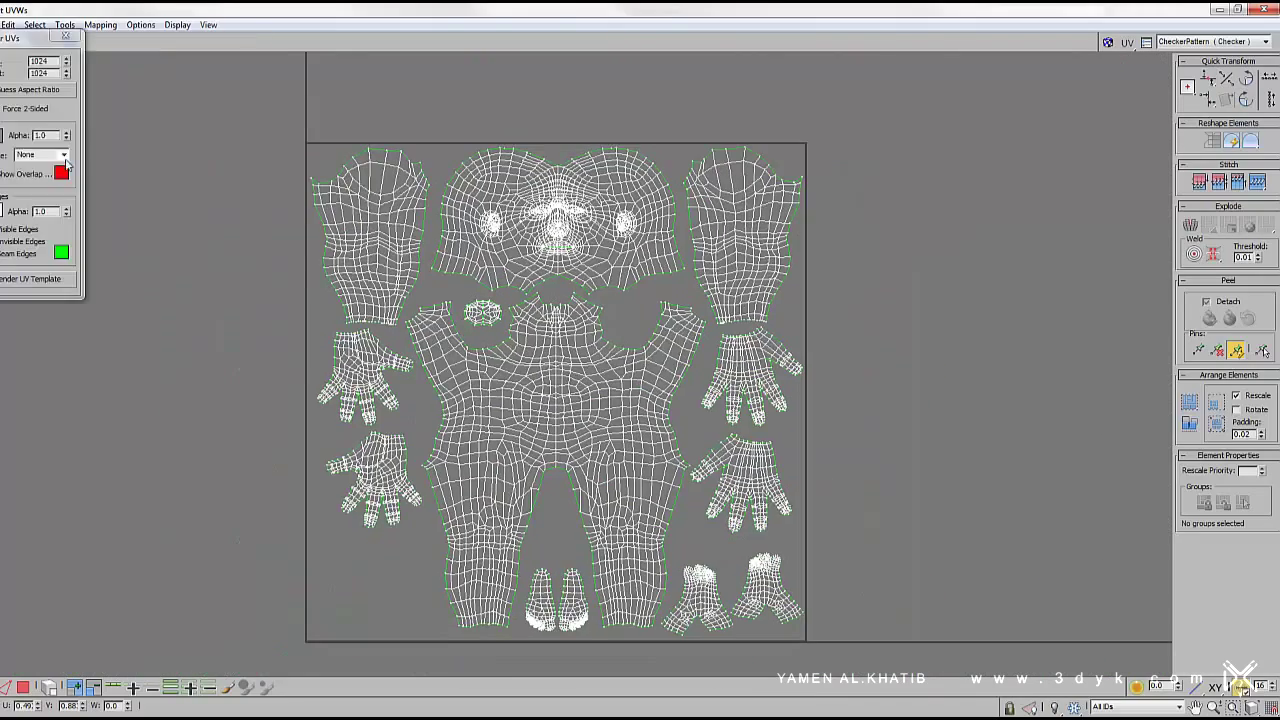
click(57, 282)
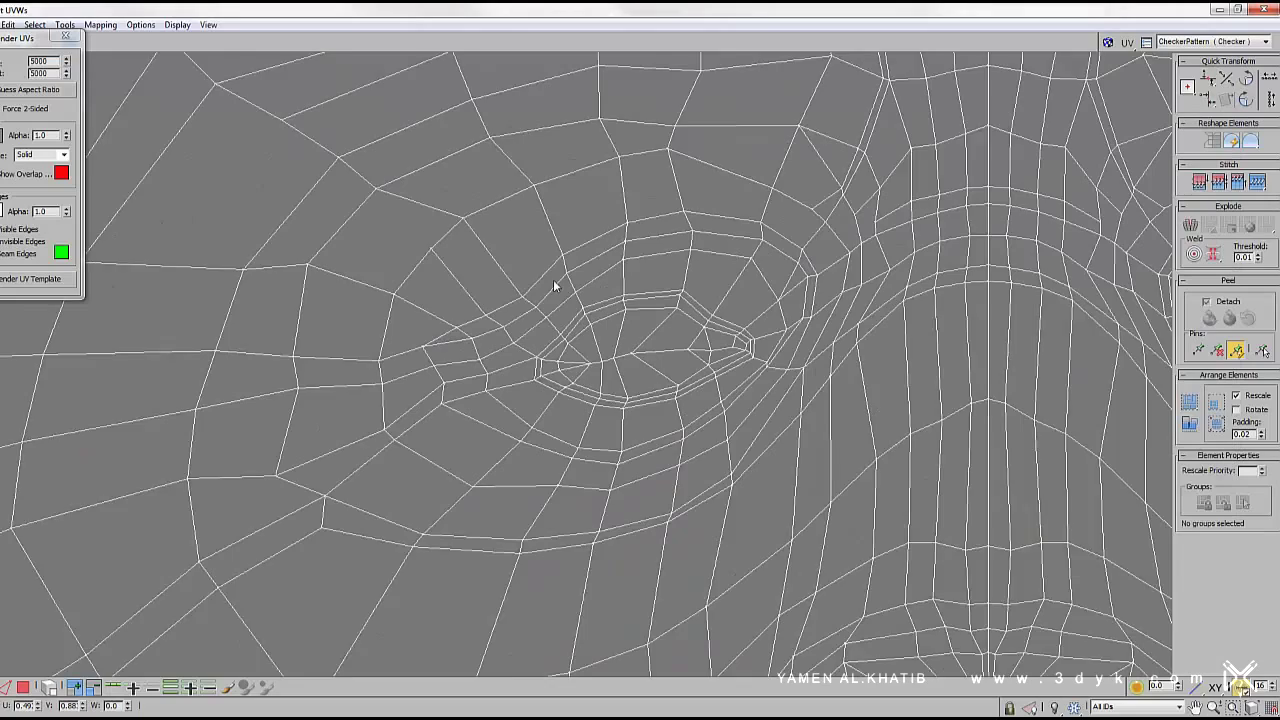
middle_drag(555, 287, 672, 330)
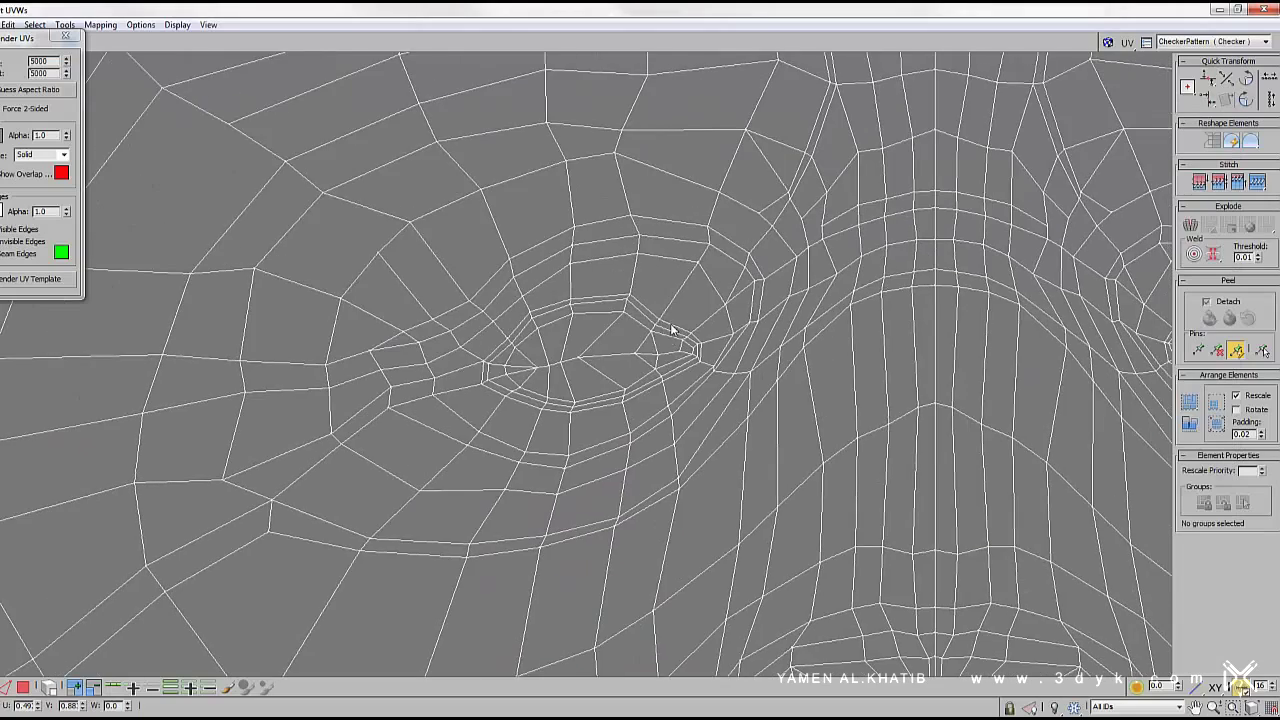
scroll(390, 268, down, 5)
middle_drag(694, 271, 518, 188)
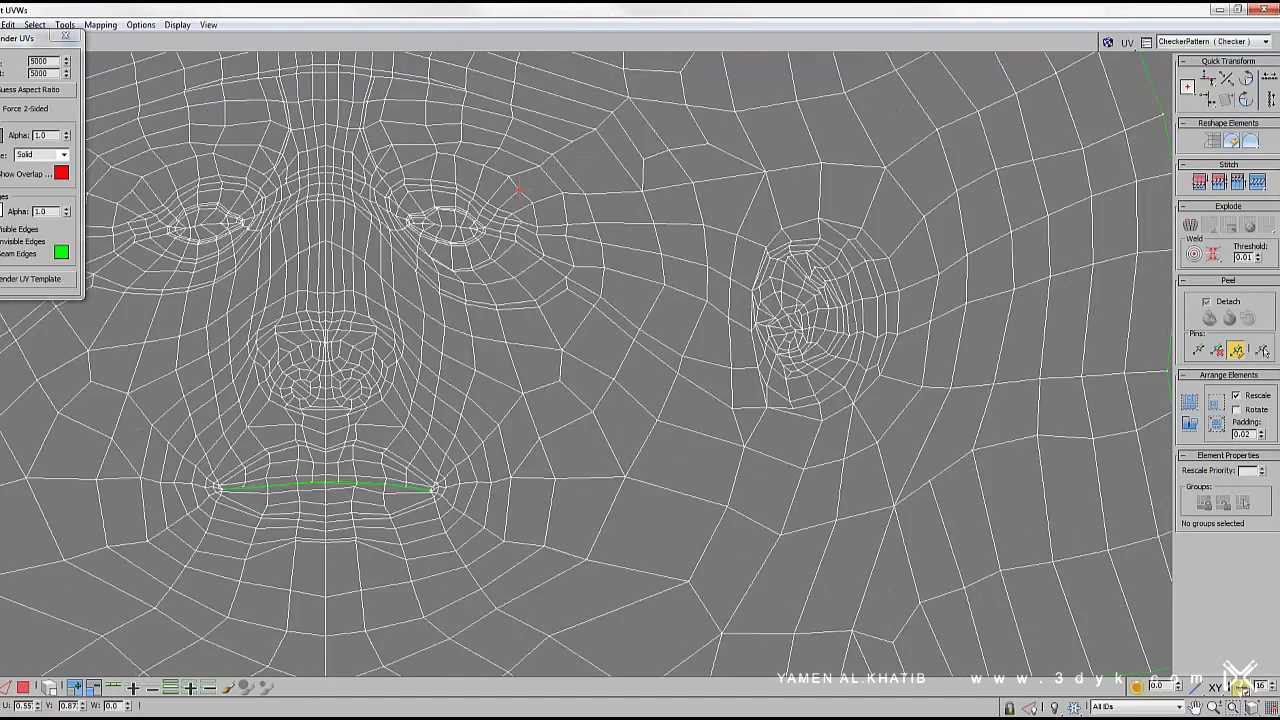
scroll(889, 197, up, 3)
scroll(436, 297, up, 3)
scroll(407, 393, down, 3)
scroll(614, 409, up, 3)
scroll(640, 405, up, 2)
middle_drag(547, 417, 535, 427)
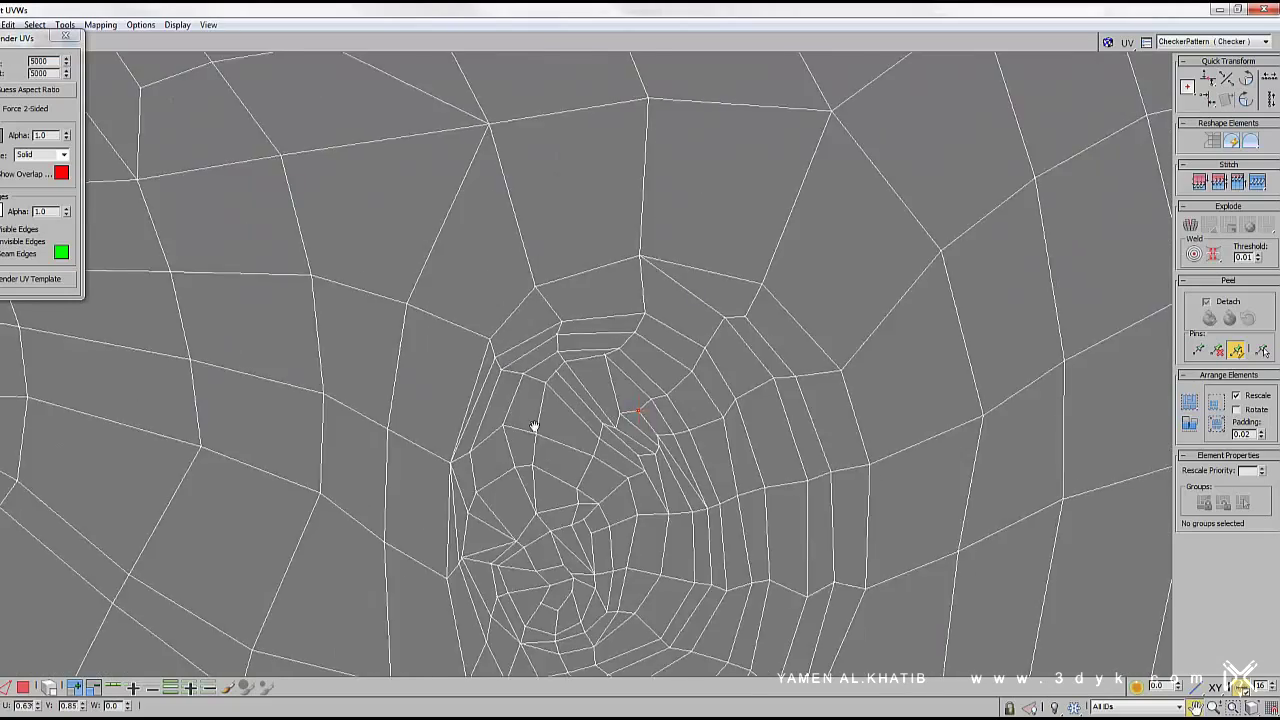
scroll(557, 454, up, 5)
scroll(654, 520, down, 3)
scroll(654, 520, down, 4)
scroll(662, 321, up, 5)
scroll(662, 321, down, 3)
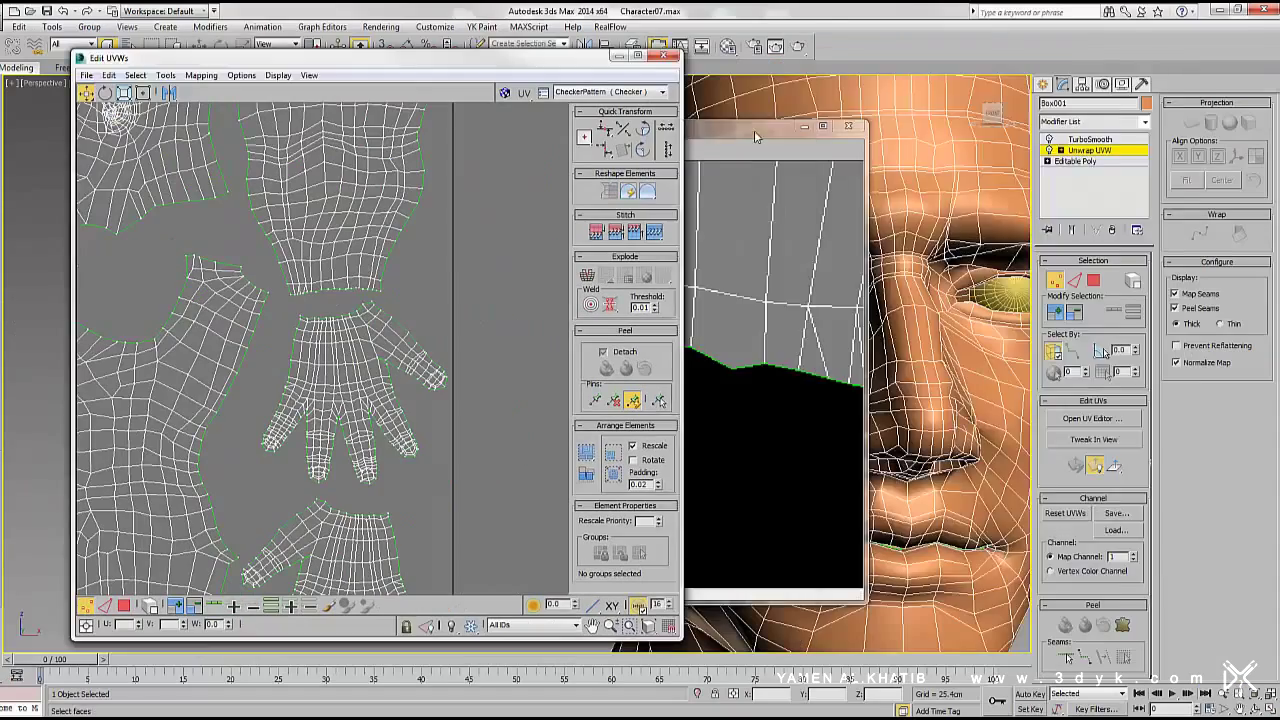
scroll(1024, 418, up, 5)
scroll(343, 405, up, 5)
scroll(315, 310, down, 3)
scroll(337, 329, up, 3)
scroll(337, 329, down, 4)
scroll(958, 307, up, 2)
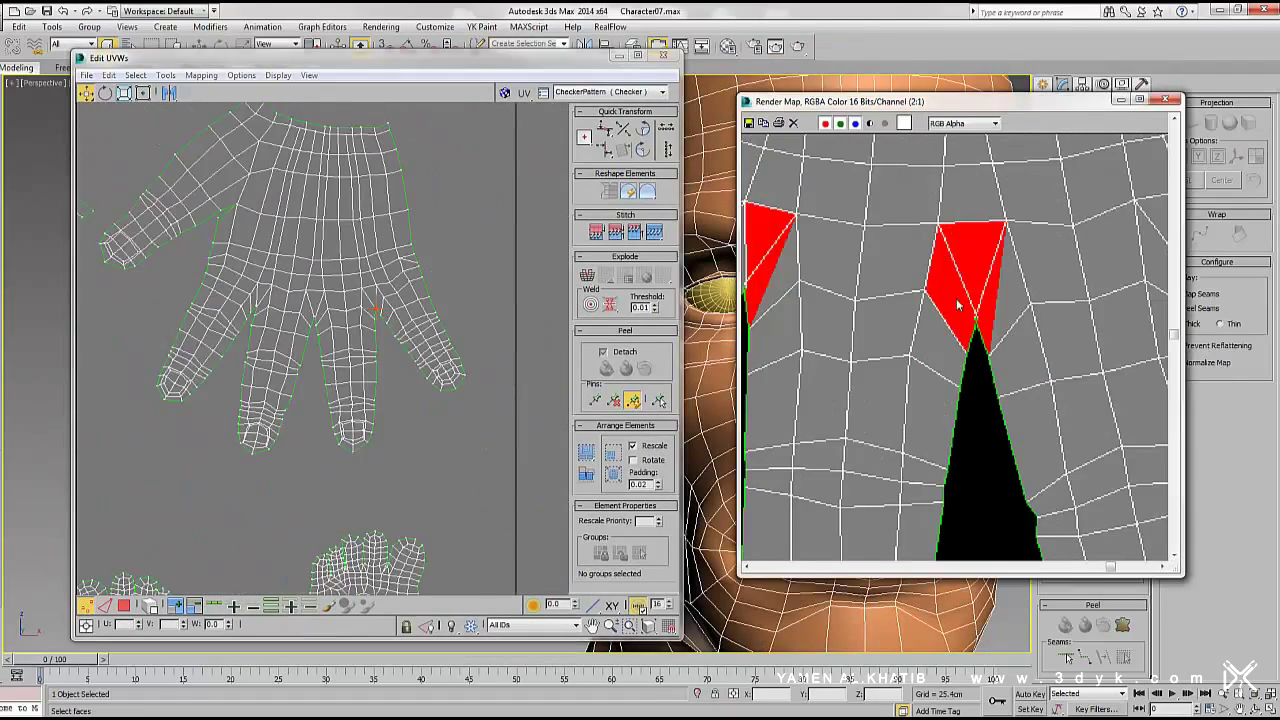
scroll(378, 310, up, 5)
scroll(377, 367, down, 5)
scroll(340, 420, up, 3)
scroll(165, 385, down, 2)
scroll(165, 385, down, 2)
scroll(165, 385, down, 2)
scroll(857, 380, down, 3)
click(1164, 99)
click(166, 75)
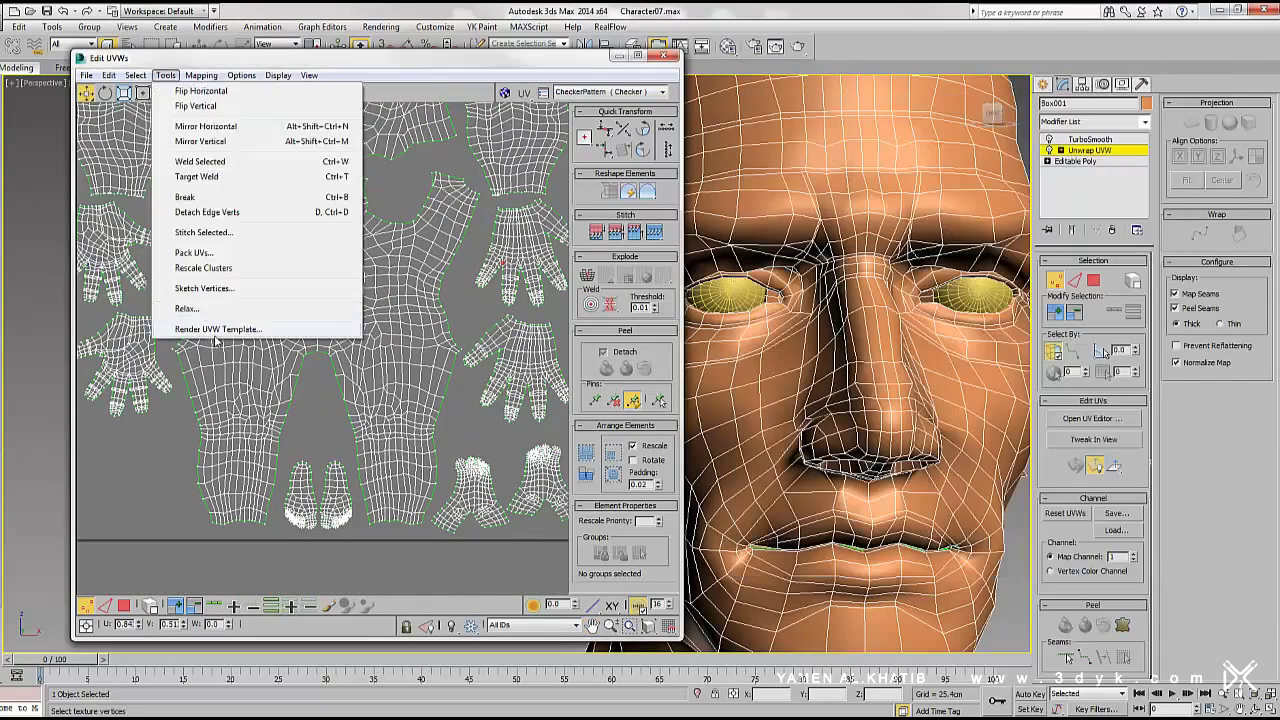
click(215, 329)
click(129, 323)
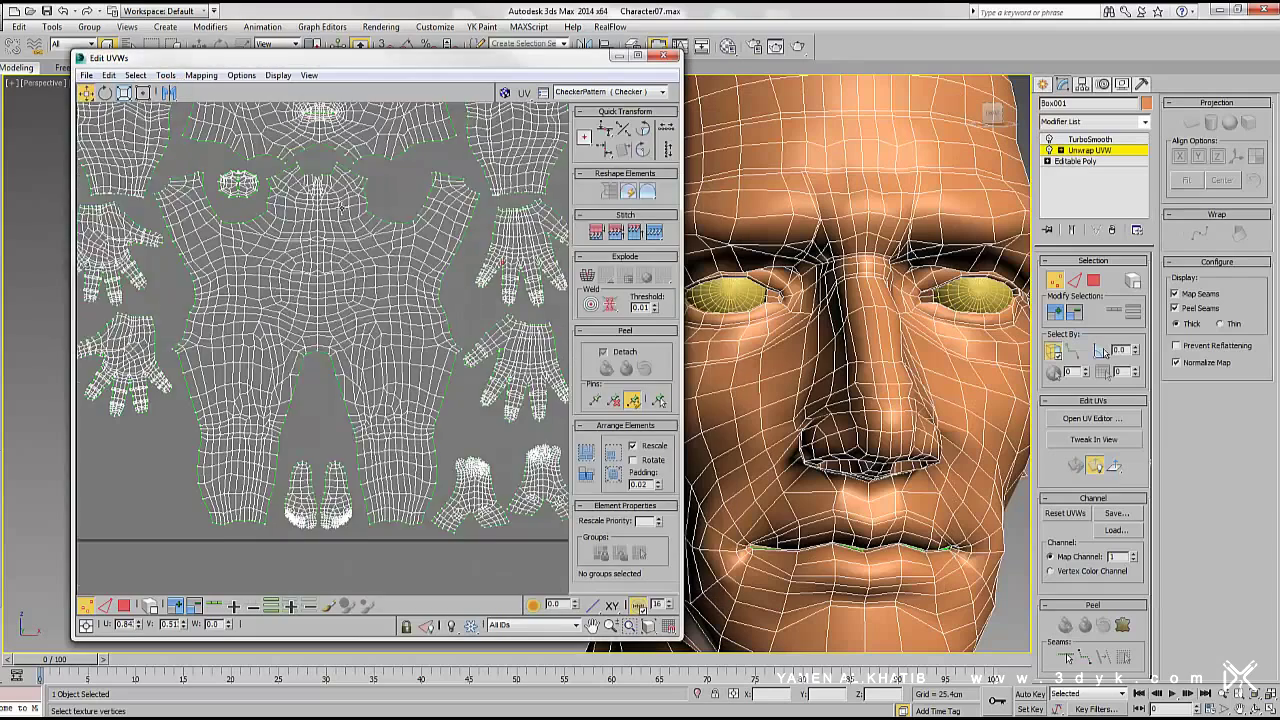
Weld the doubled vertices along the small island's centre seam
scroll(326, 340, up, 5)
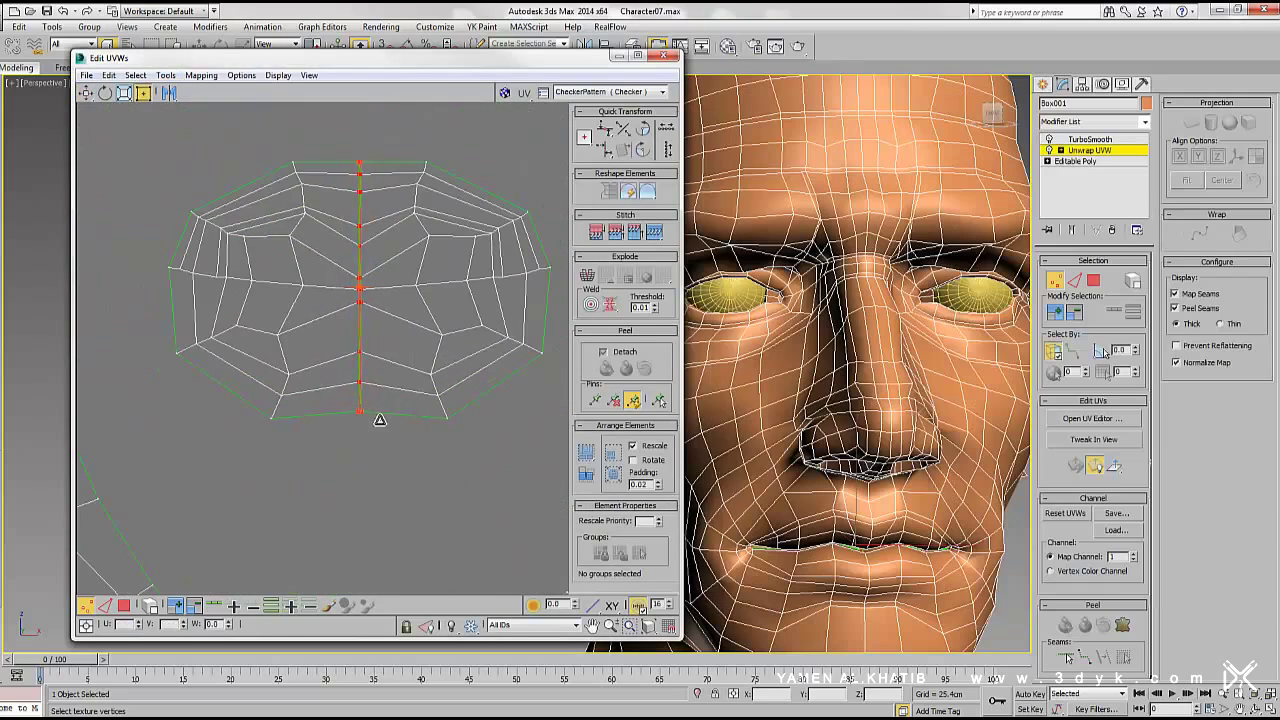
click(166, 75)
scroll(375, 190, up, 3)
click(166, 75)
click(206, 163)
Run a first relax on the small island, then clear the vertex selection
scroll(408, 276, down, 5)
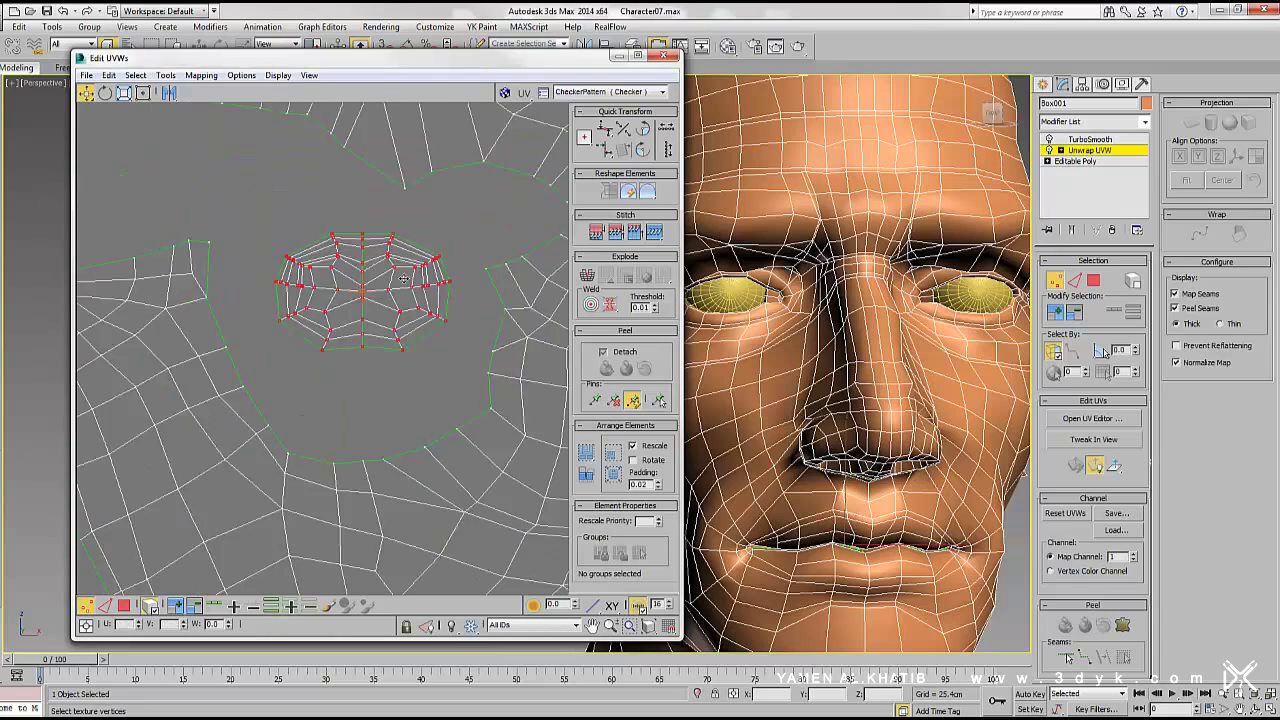
click(166, 75)
click(214, 286)
click(227, 170)
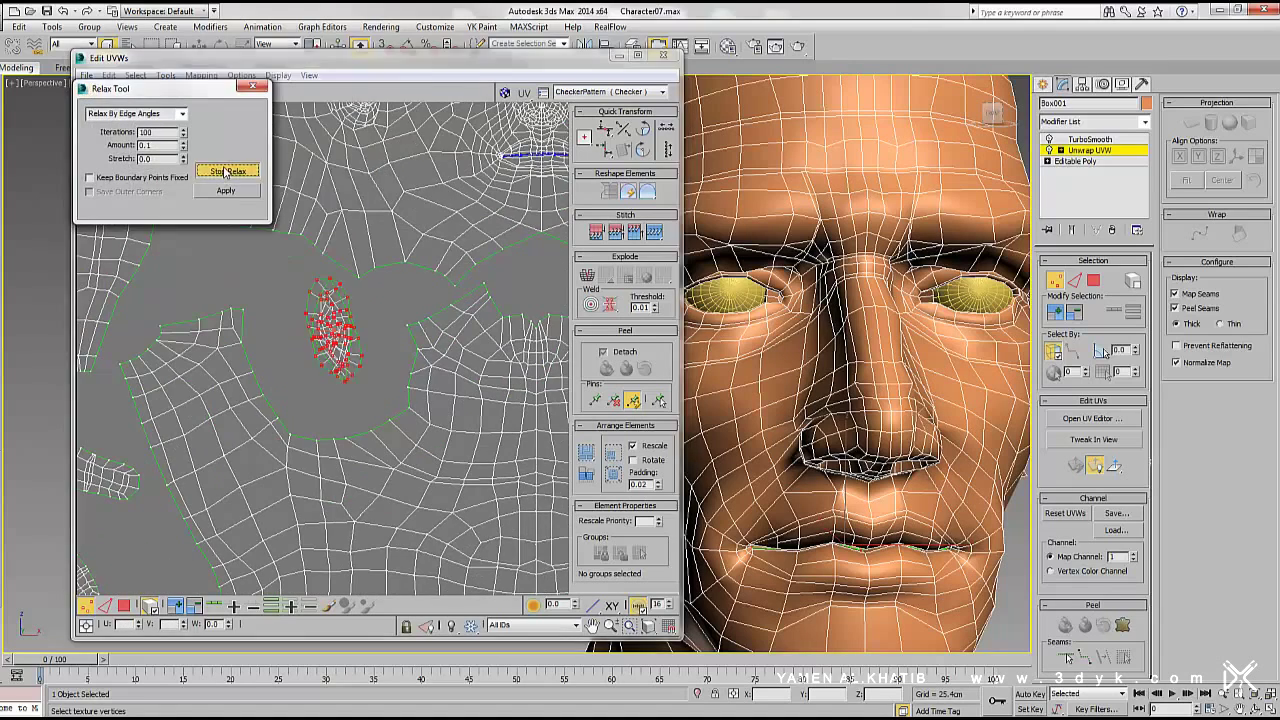
scroll(408, 323, up, 3)
click(123, 605)
scroll(305, 340, up, 3)
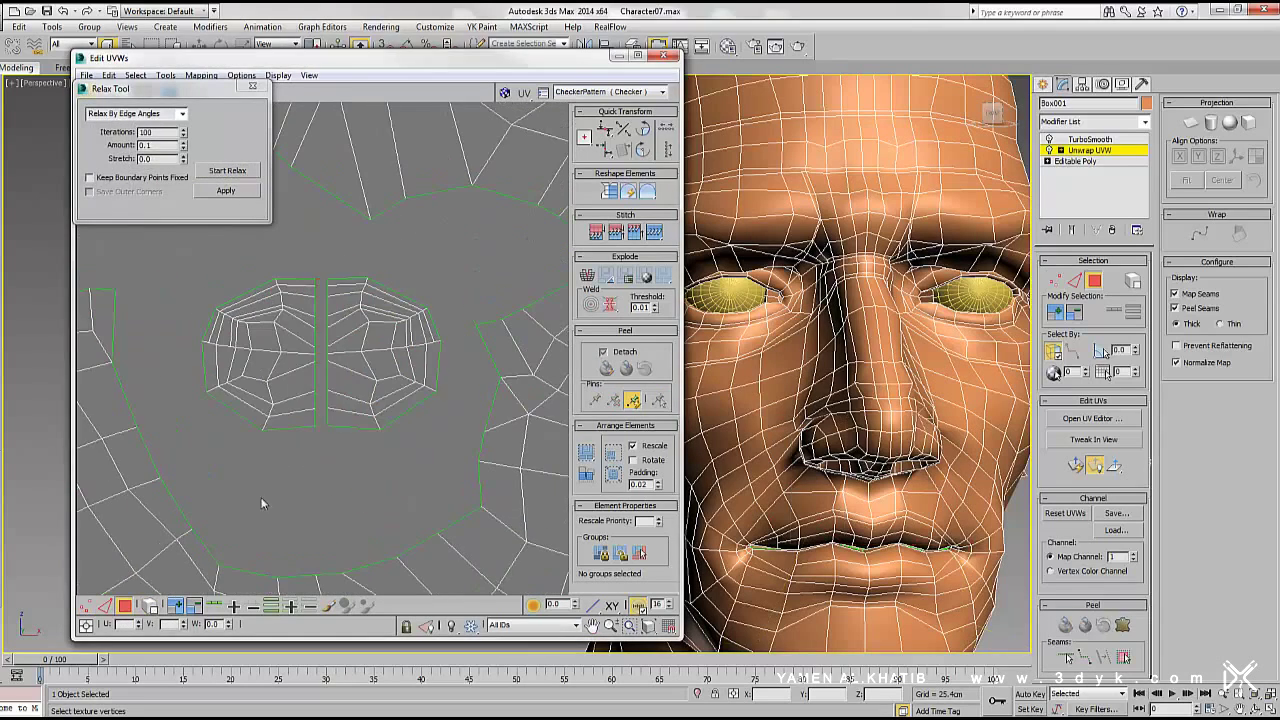
click(252, 85)
click(86, 605)
In wireframe, select the whole small oval island by element and peel it flat
scroll(375, 434, up, 3)
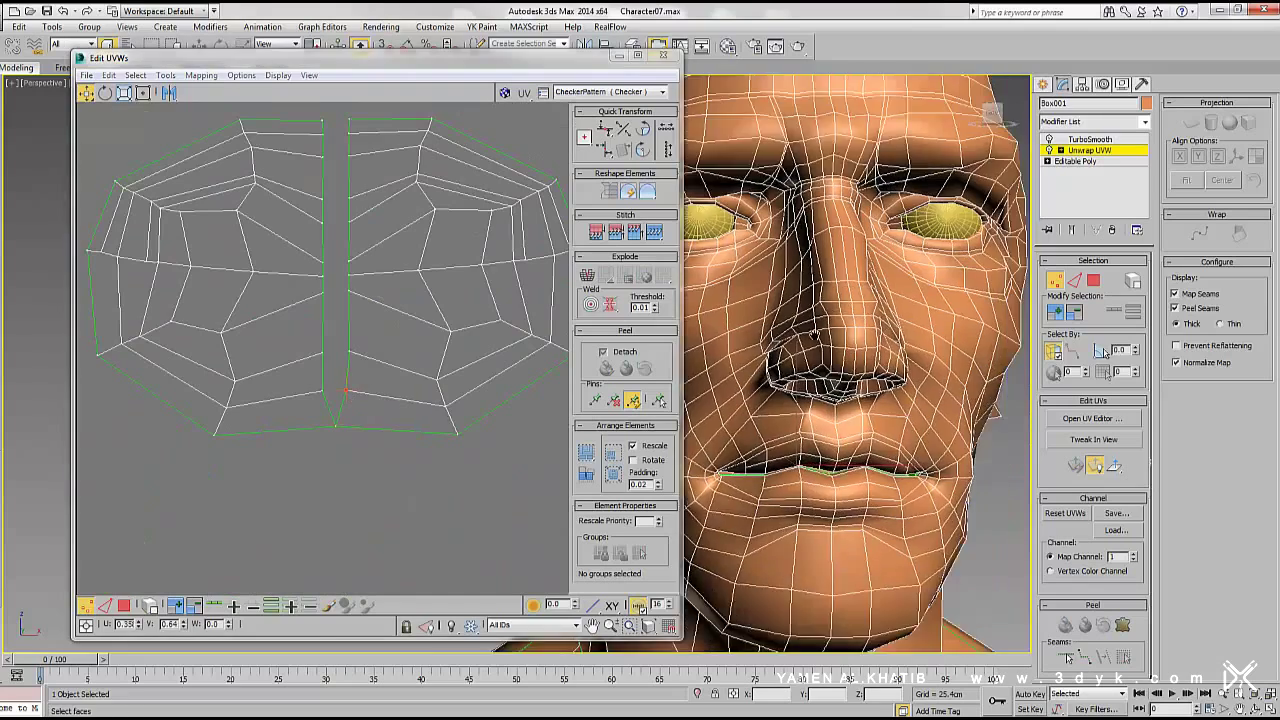
key(F3)
drag(315, 165, 392, 143)
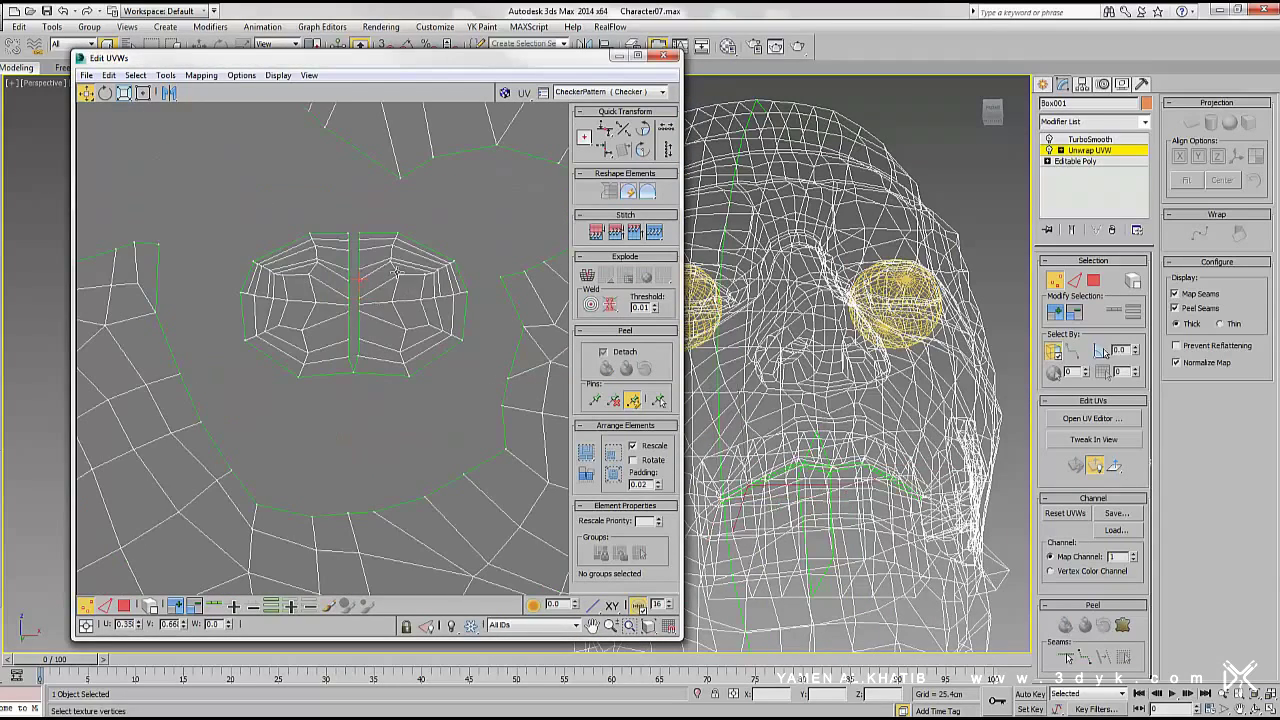
click(148, 605)
click(346, 313)
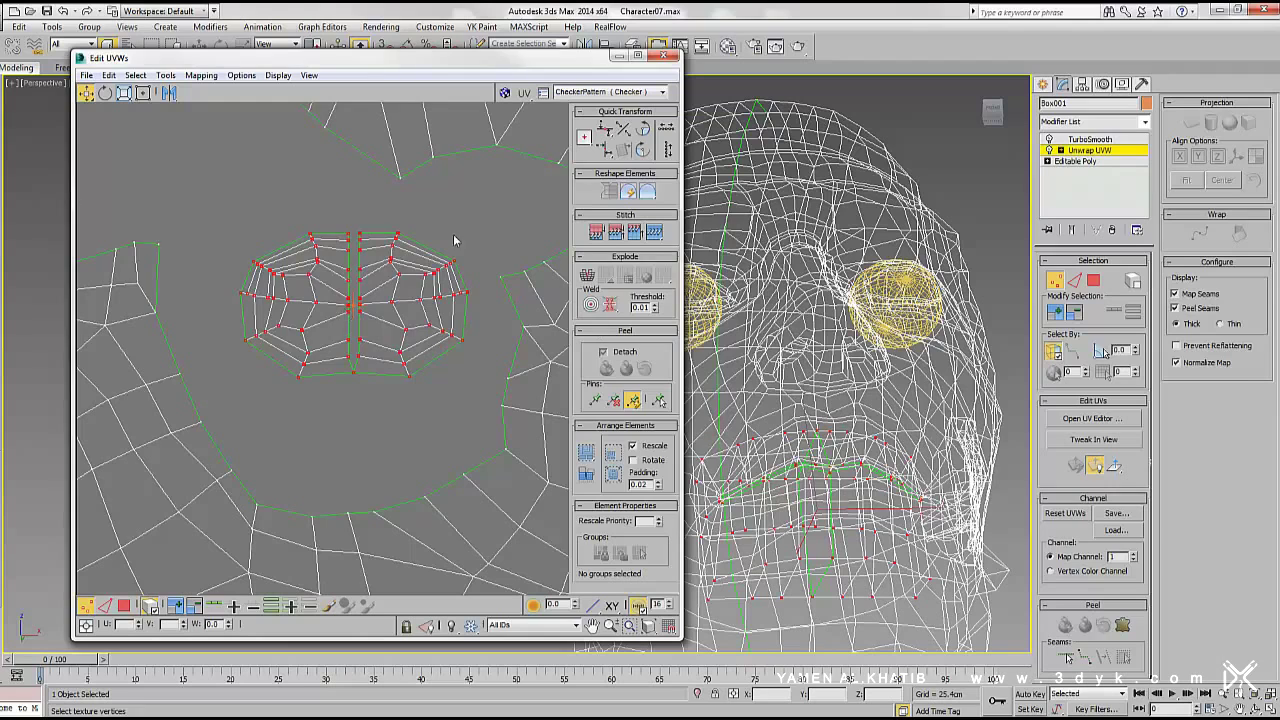
click(643, 274)
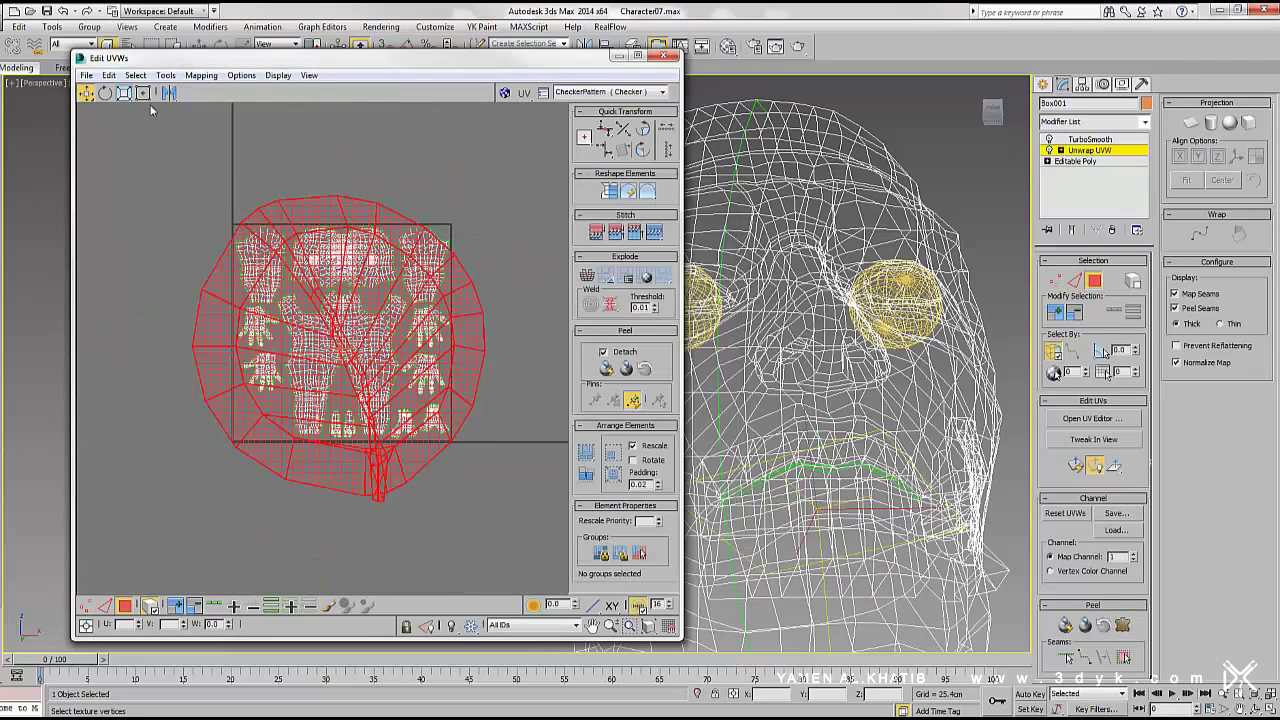
Relax the peeled island twice with a different relax method, then scale it down among the face islands
scroll(325, 290, up, 10)
click(165, 75)
click(180, 297)
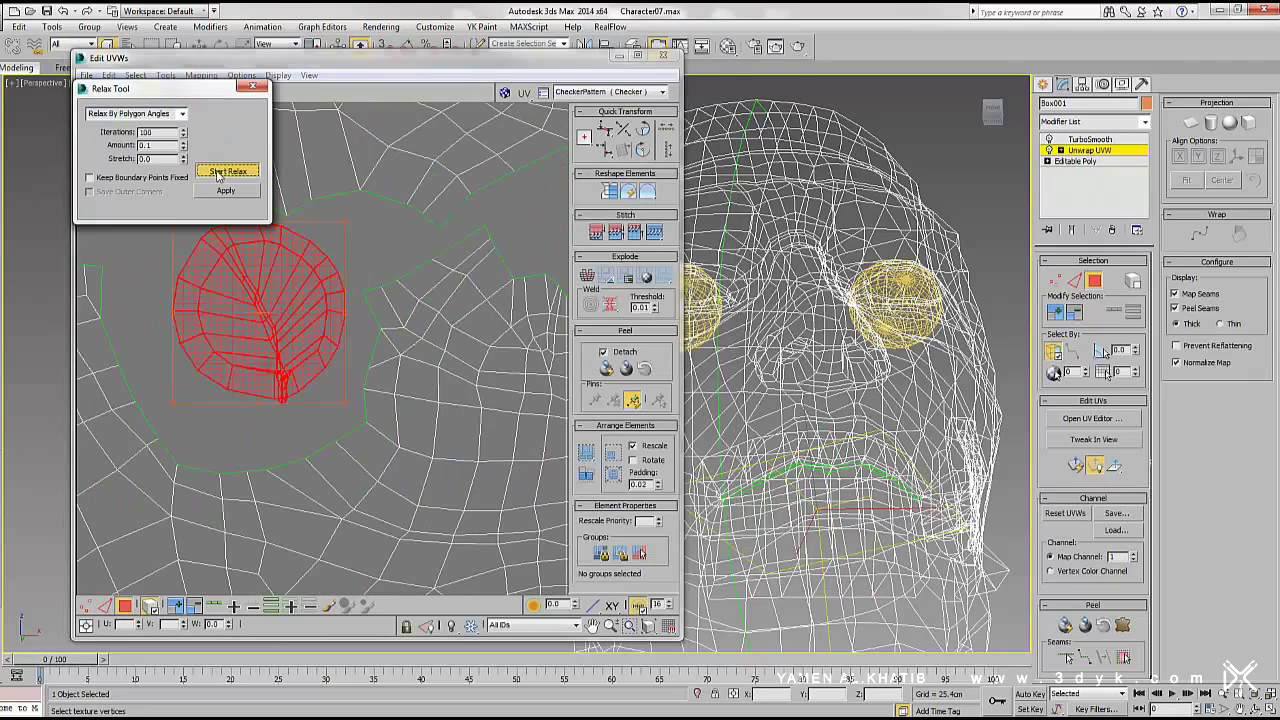
click(115, 144)
click(226, 190)
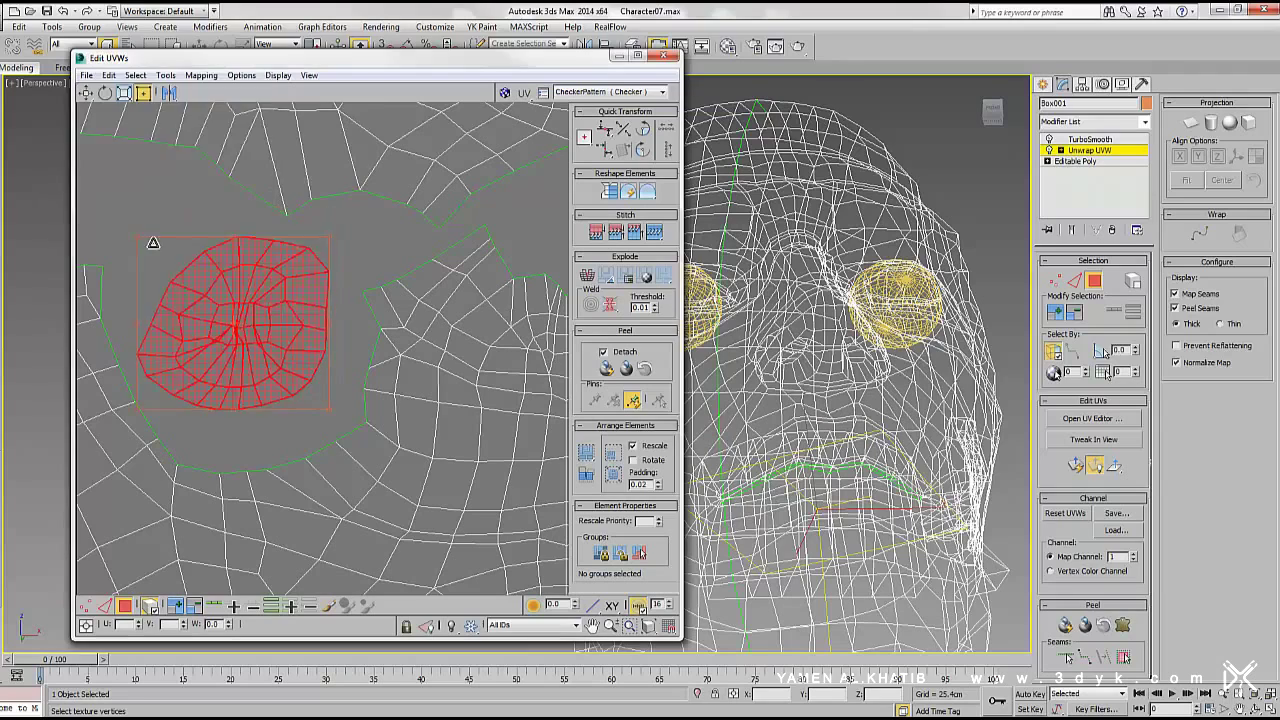
click(226, 190)
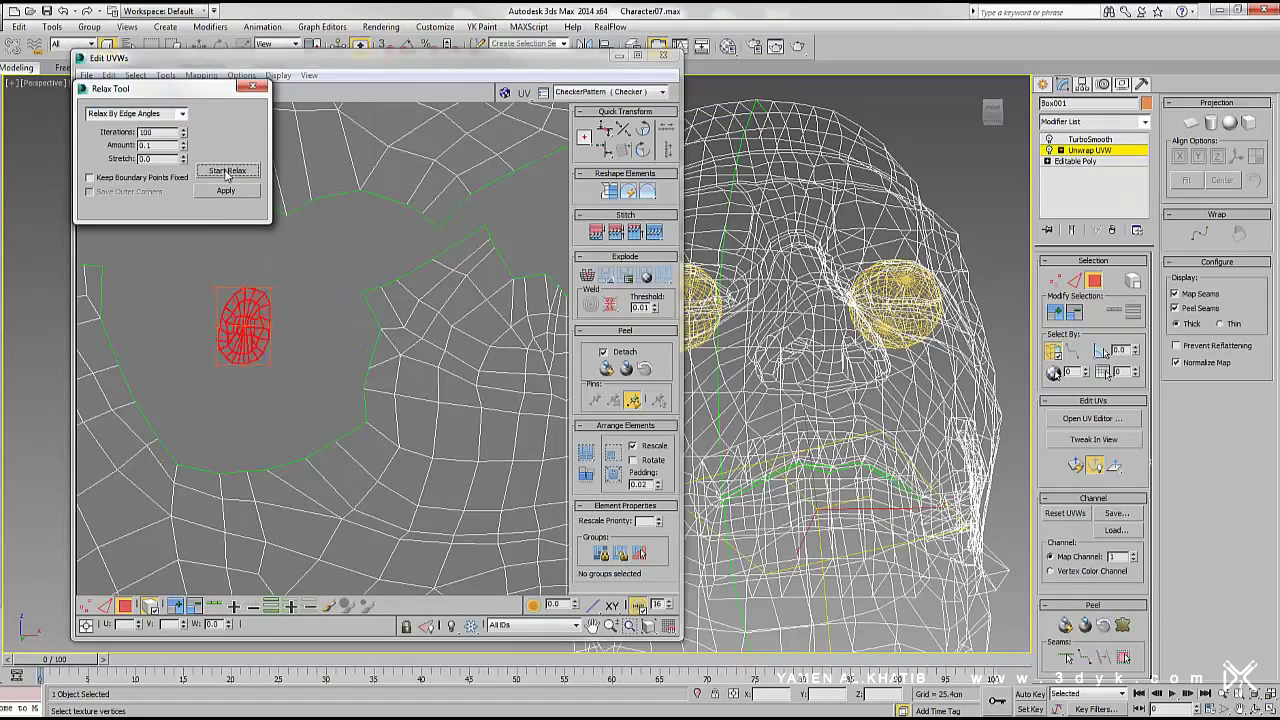
drag(277, 300, 393, 157)
scroll(317, 287, down, 5)
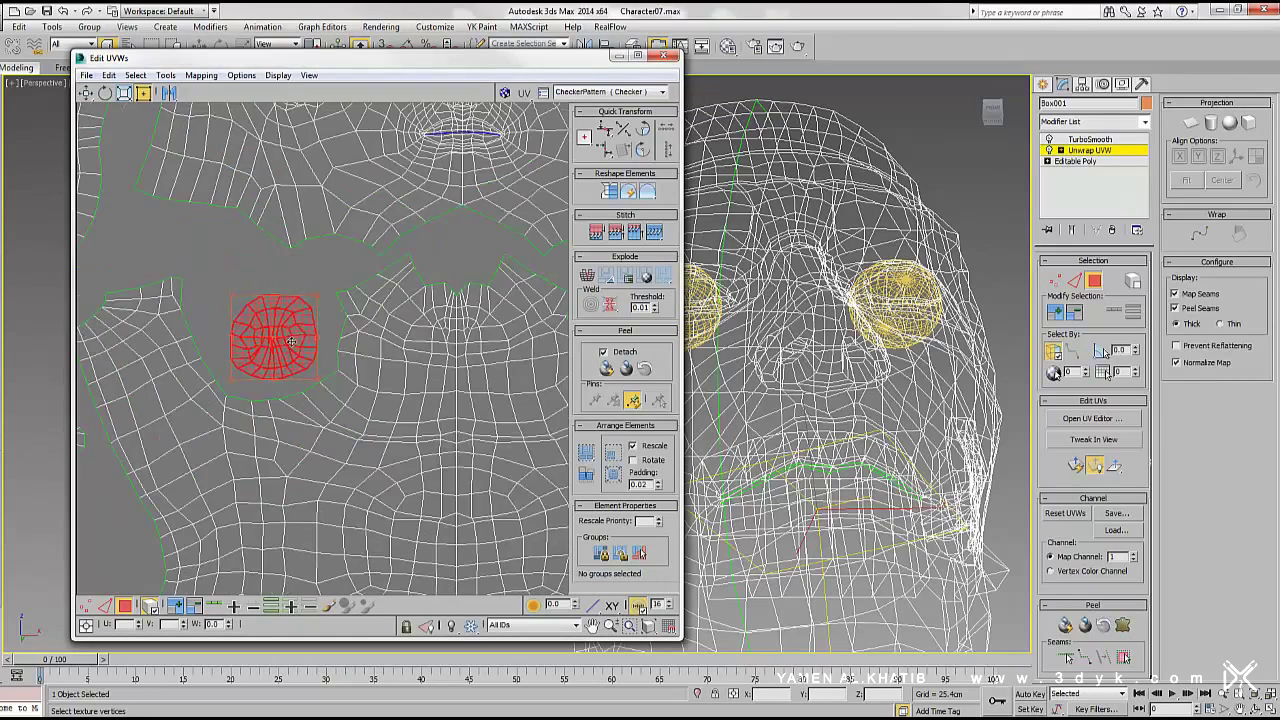
scroll(317, 287, down, 5)
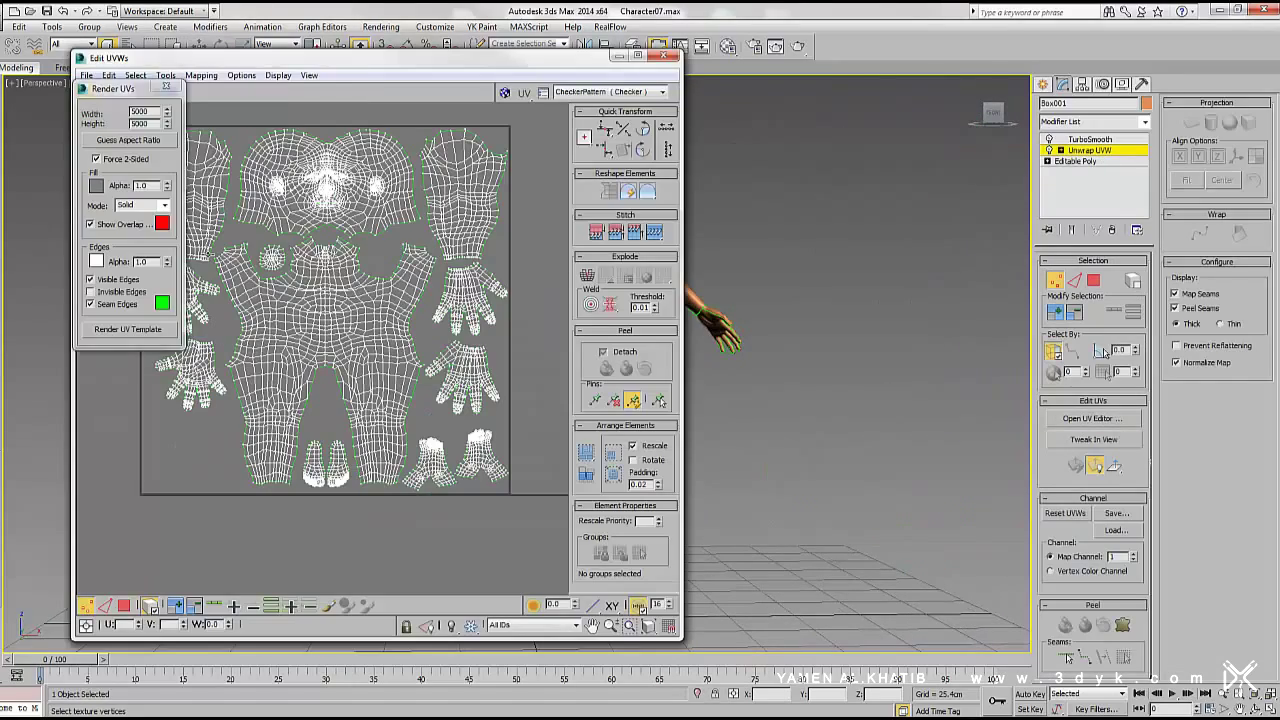
Render the 10000×10000 UV template and save it as JPEG 'Character Body'
click(119, 331)
click(290, 190)
text(Character Body)
click(459, 581)
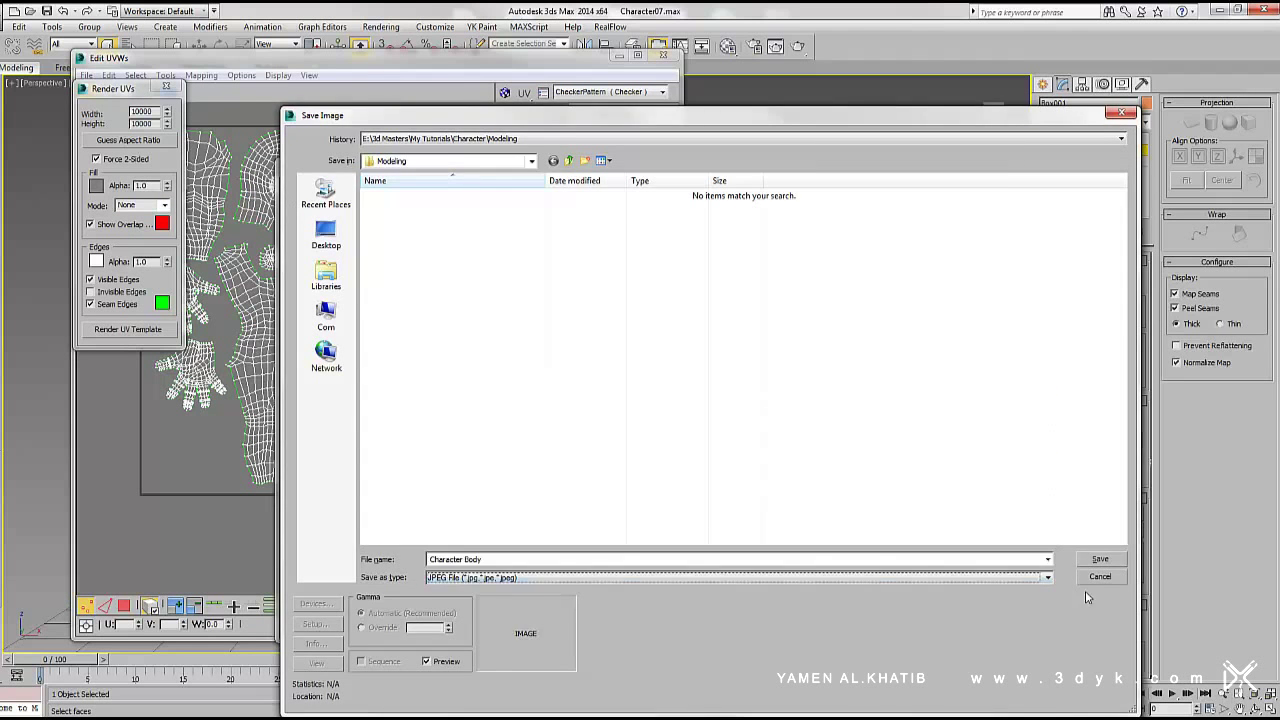
click(1100, 559)
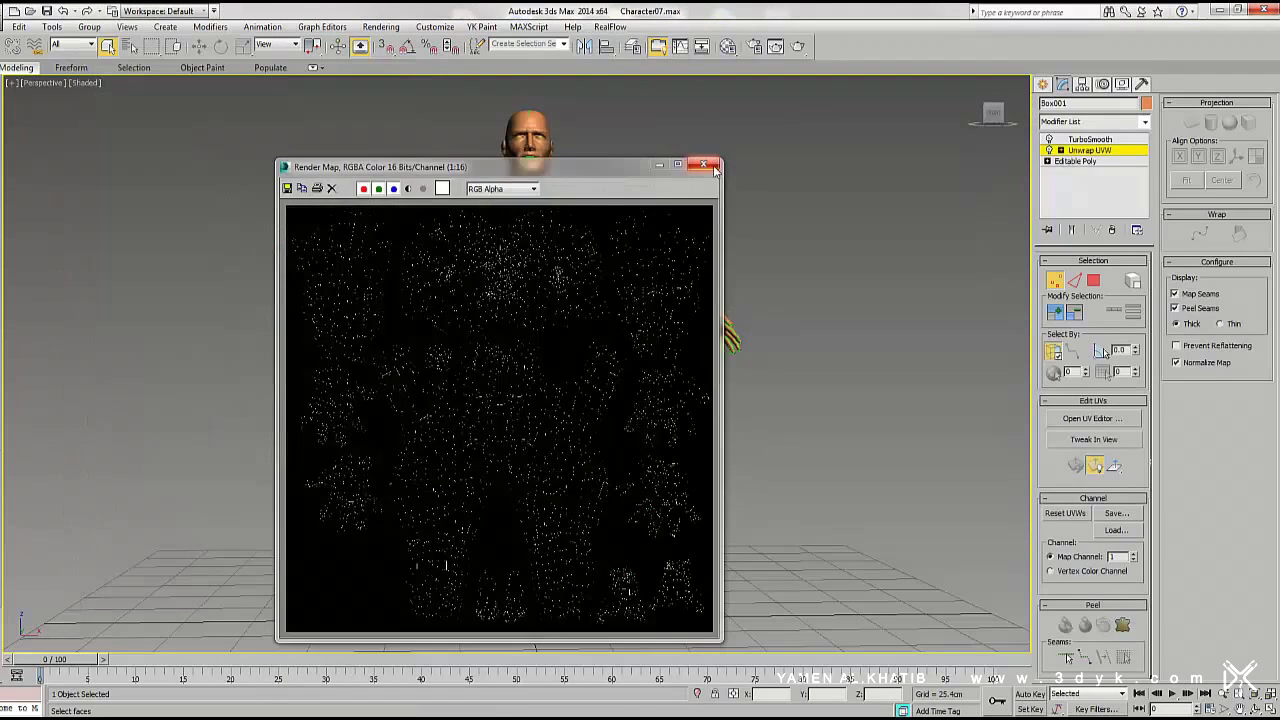